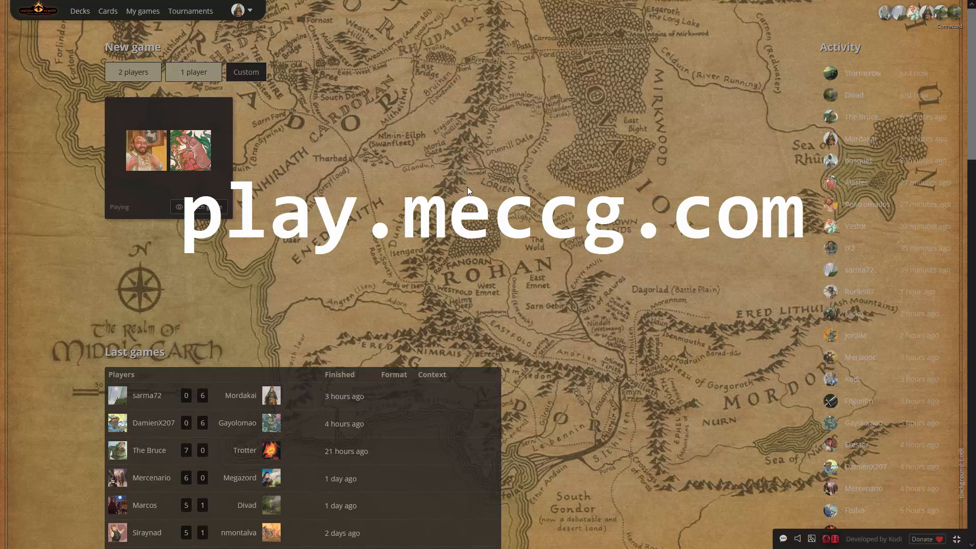
# Open the decks page and look through the list of own decks
pyautogui.click(80, 11)
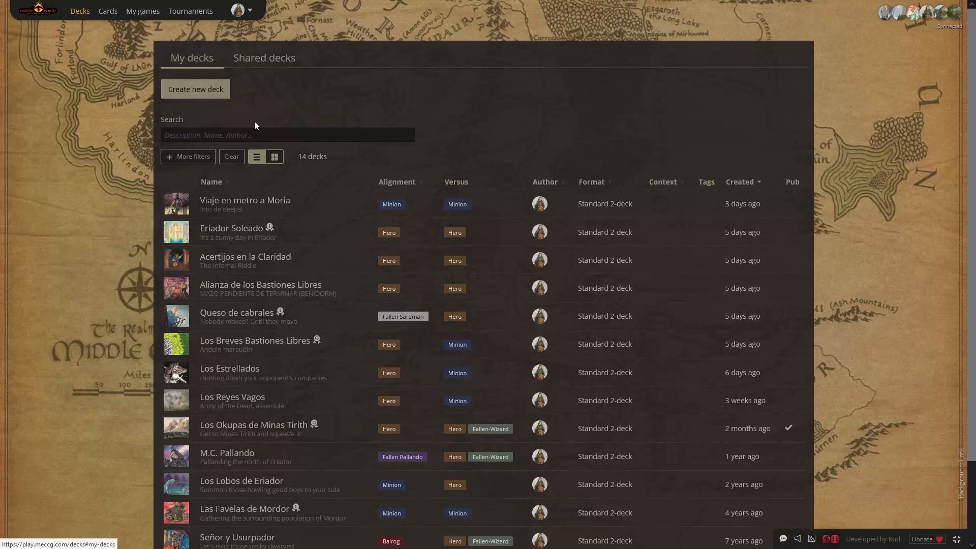
pyautogui.scroll(-2, 310, 366)
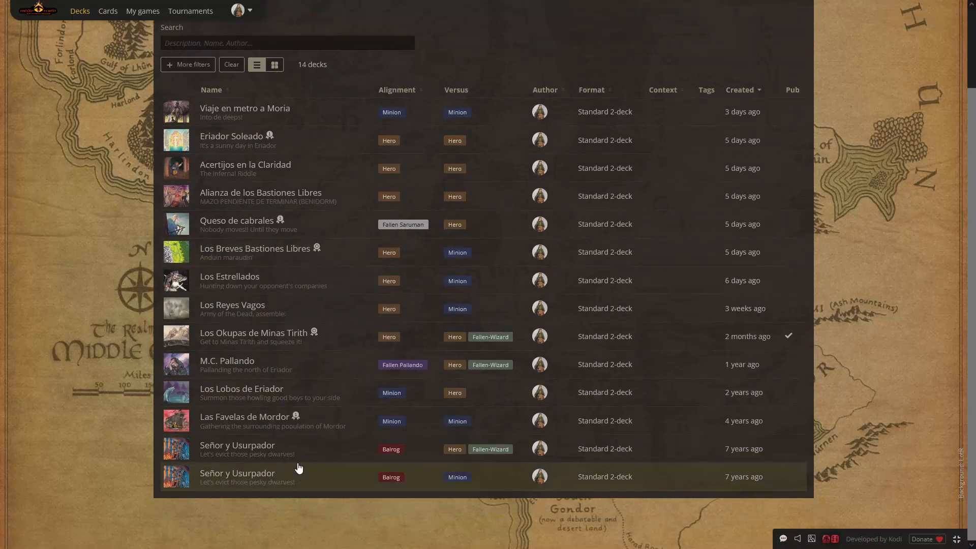
pyautogui.scroll(2, 298, 464)
pyautogui.scroll(-2, 302, 214)
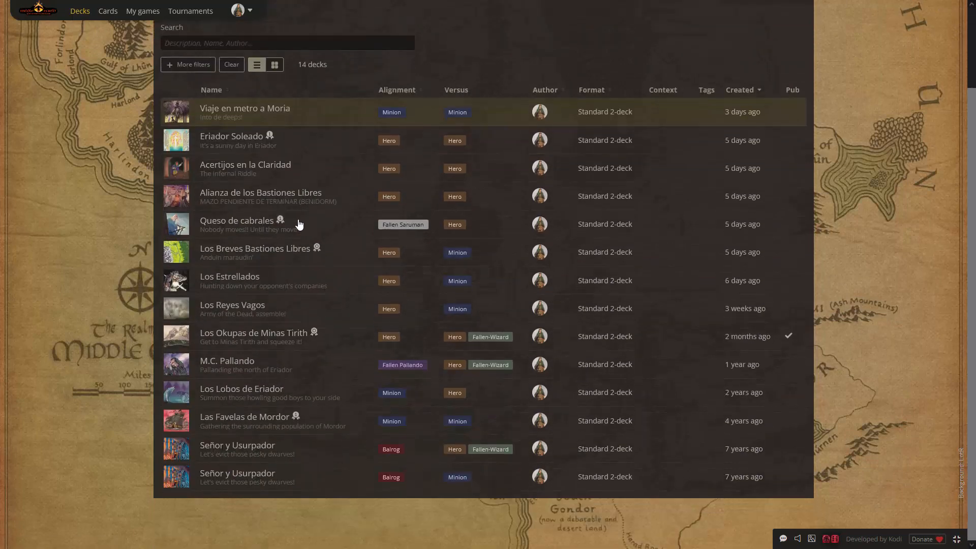
pyautogui.scroll(2, 308, 396)
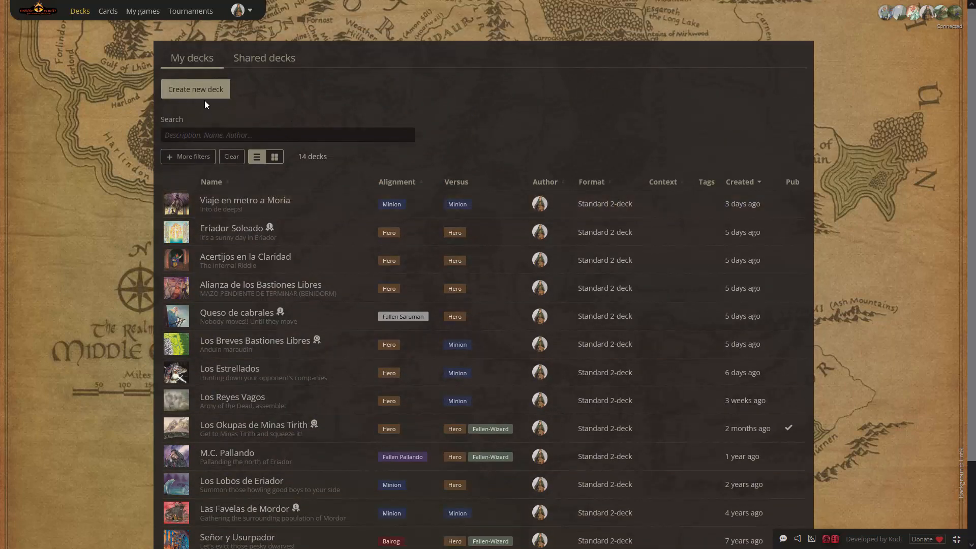
pyautogui.scroll(-2, 289, 239)
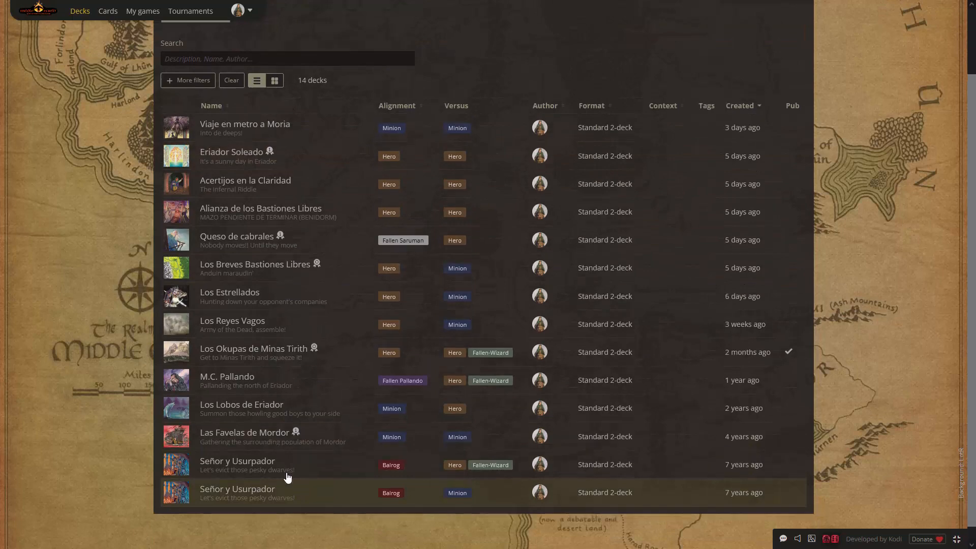
pyautogui.scroll(2, 288, 477)
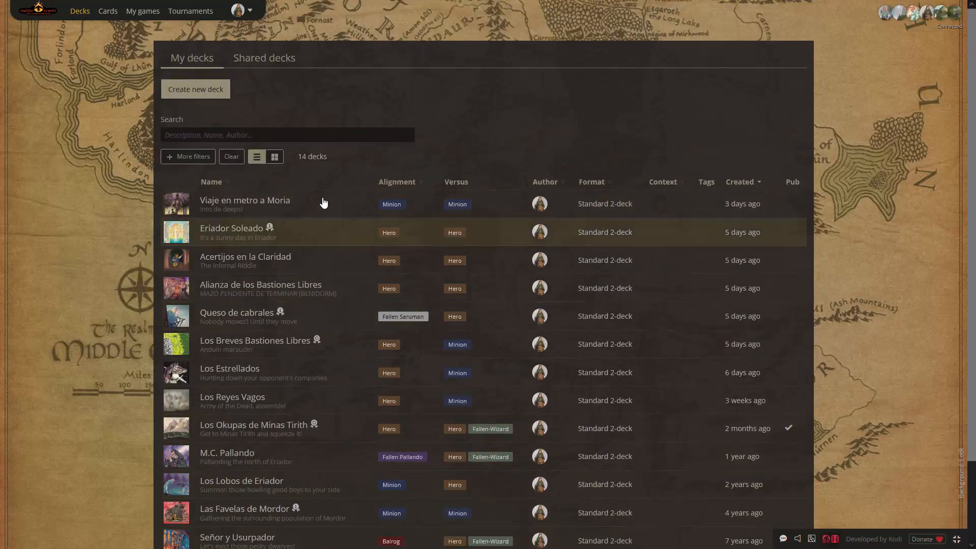
# Open the shared decks and look through the first page of published decks
pyautogui.click(286, 65)
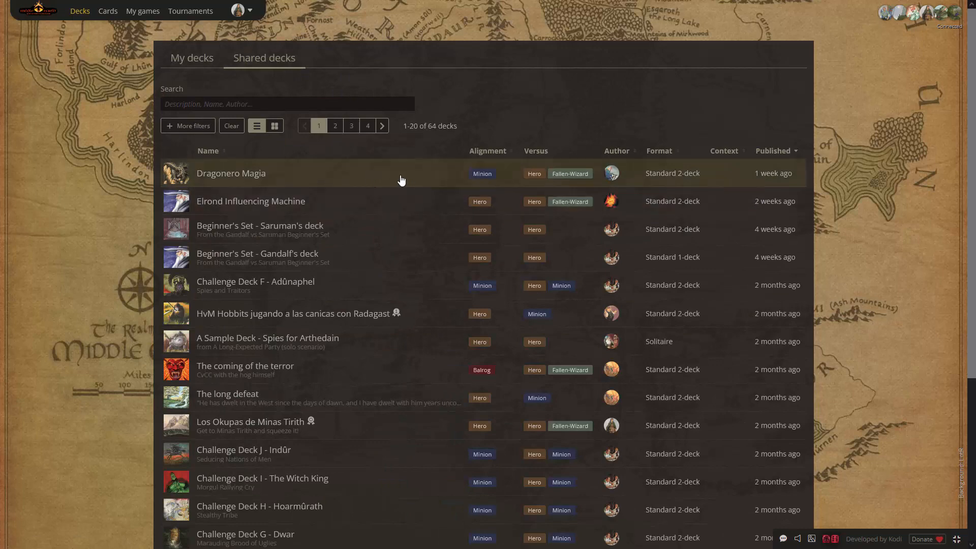
pyautogui.scroll(-5, 366, 399)
pyautogui.scroll(5, 351, 452)
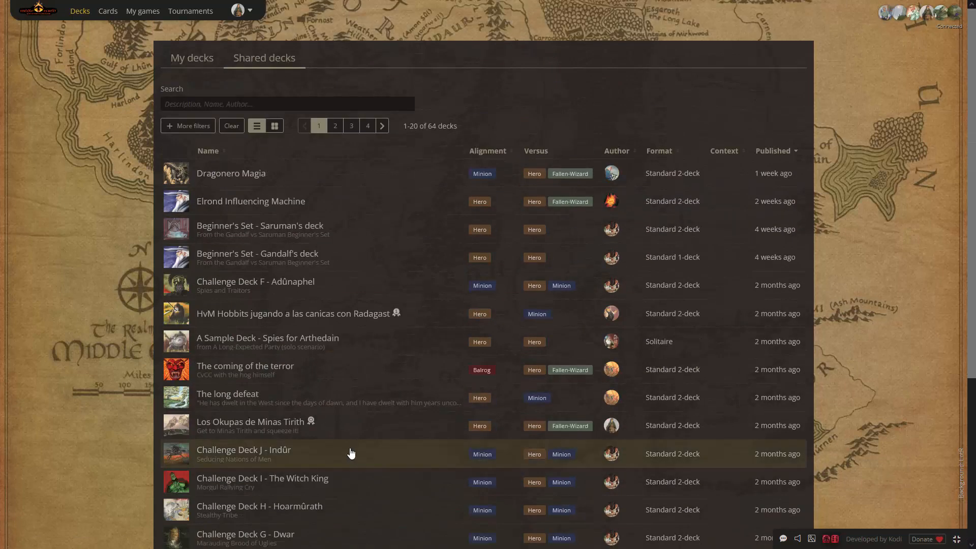
pyautogui.scroll(-4, 375, 254)
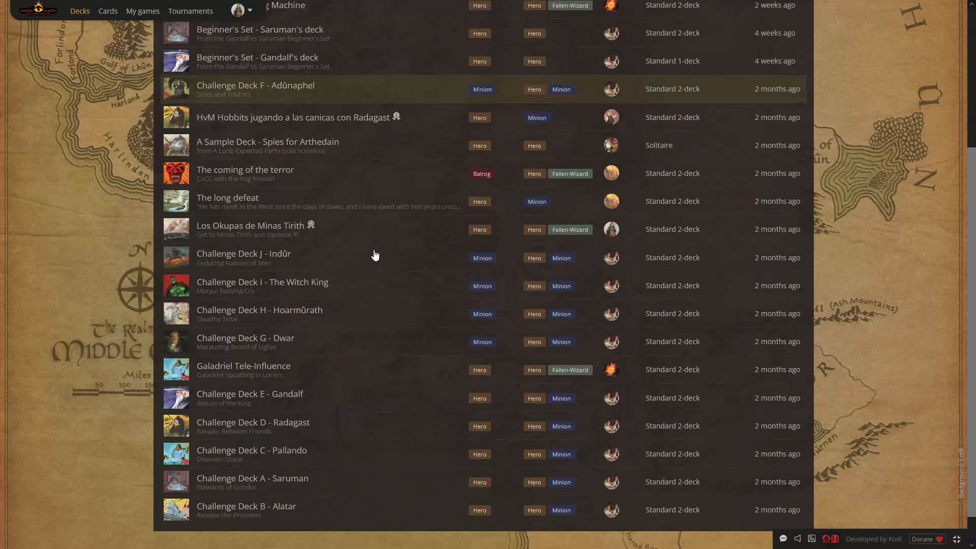
pyautogui.scroll(-1, 374, 254)
pyautogui.scroll(5, 354, 478)
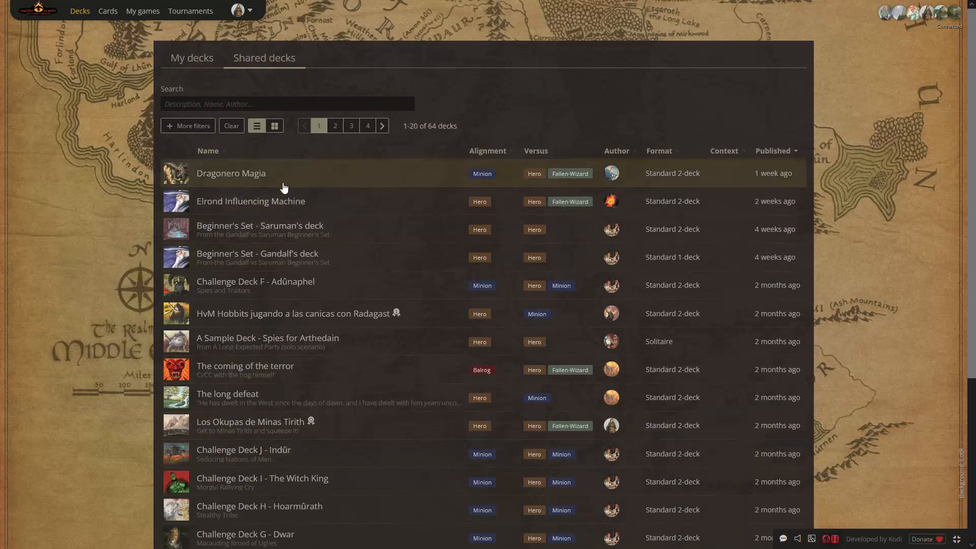
# Create a deck named "test deck" with Standard context and format, Hero alignment versus Hero, and all sites included
pyautogui.click(203, 62)
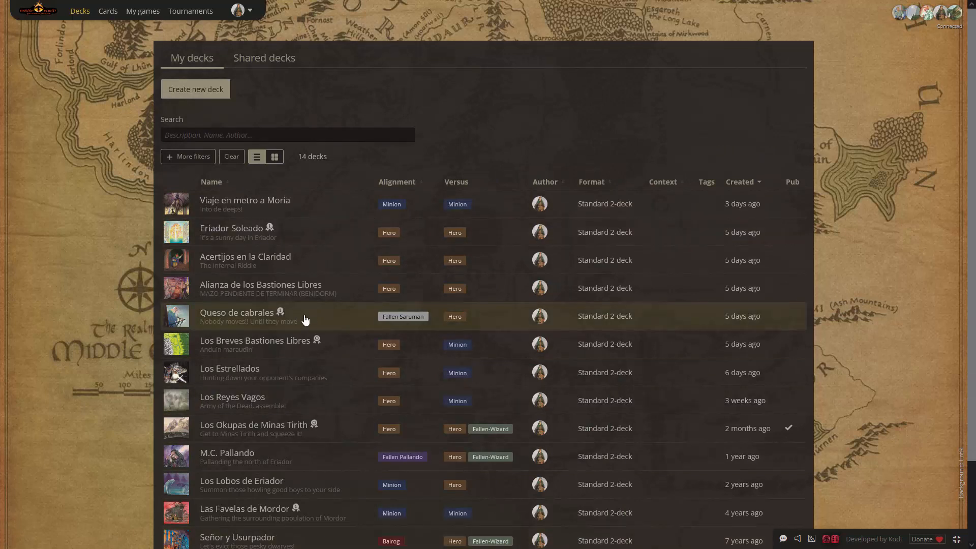
pyautogui.click(193, 96)
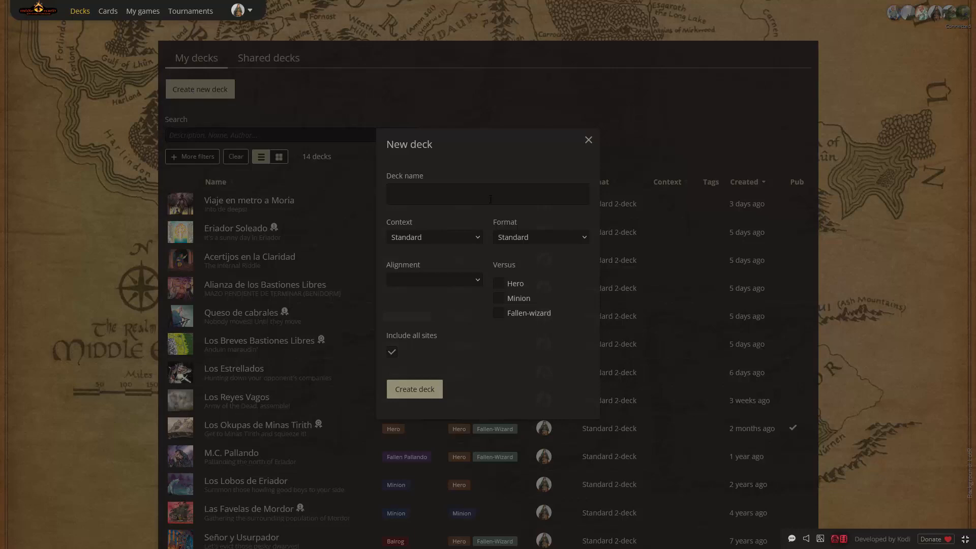
pyautogui.write('test deck')
pyautogui.click(426, 239)
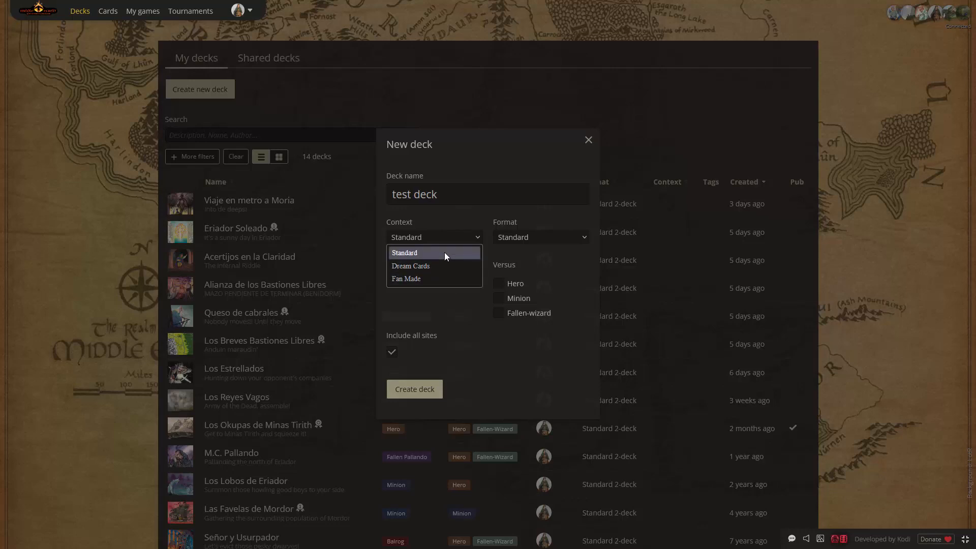
pyautogui.click(444, 253)
pyautogui.click(544, 239)
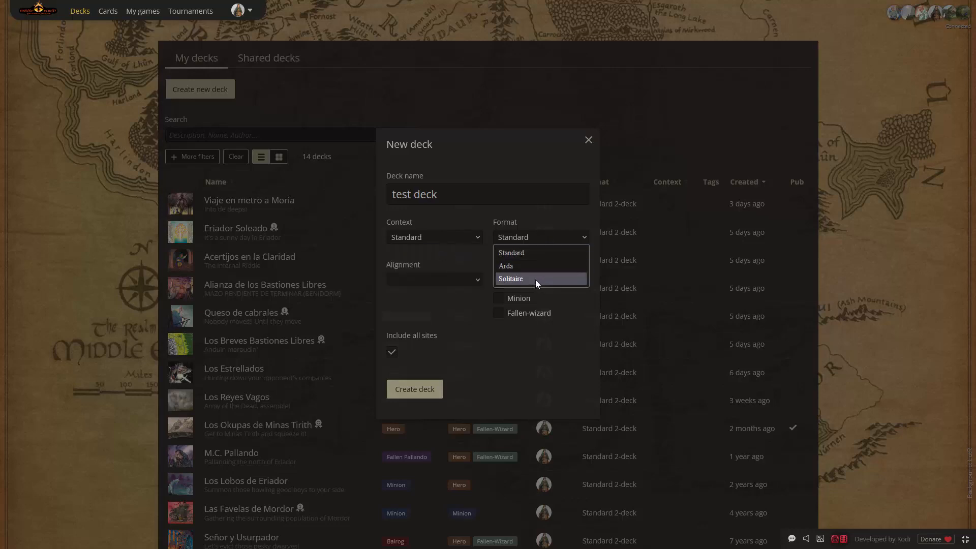
pyautogui.click(538, 252)
pyautogui.click(478, 280)
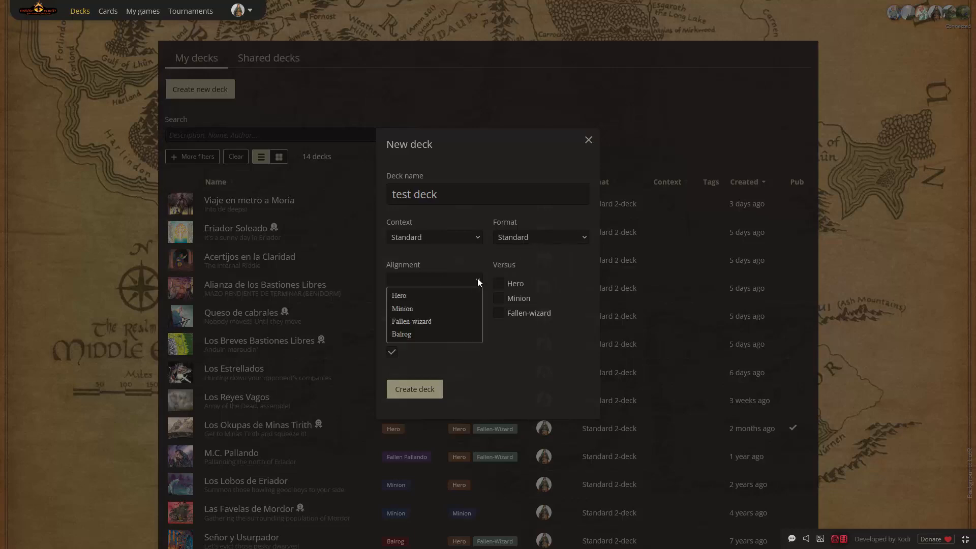
pyautogui.click(442, 296)
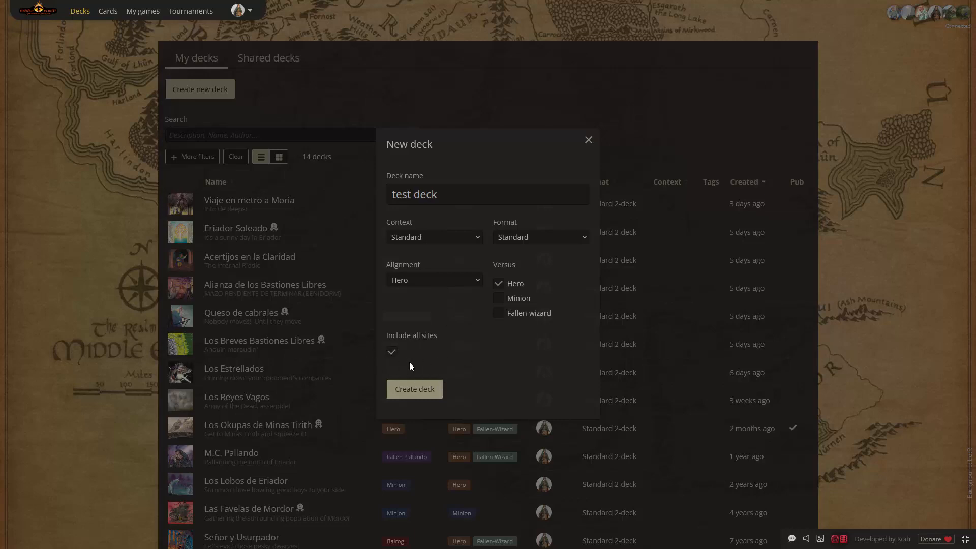
pyautogui.click(415, 390)
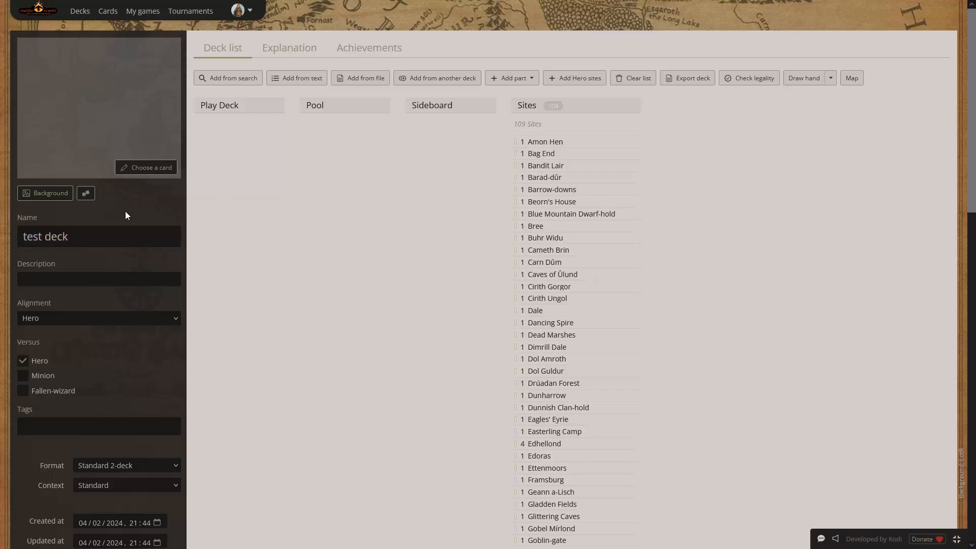
# Look through the background illustrations and dice sets available for the deck without choosing any
pyautogui.click(46, 194)
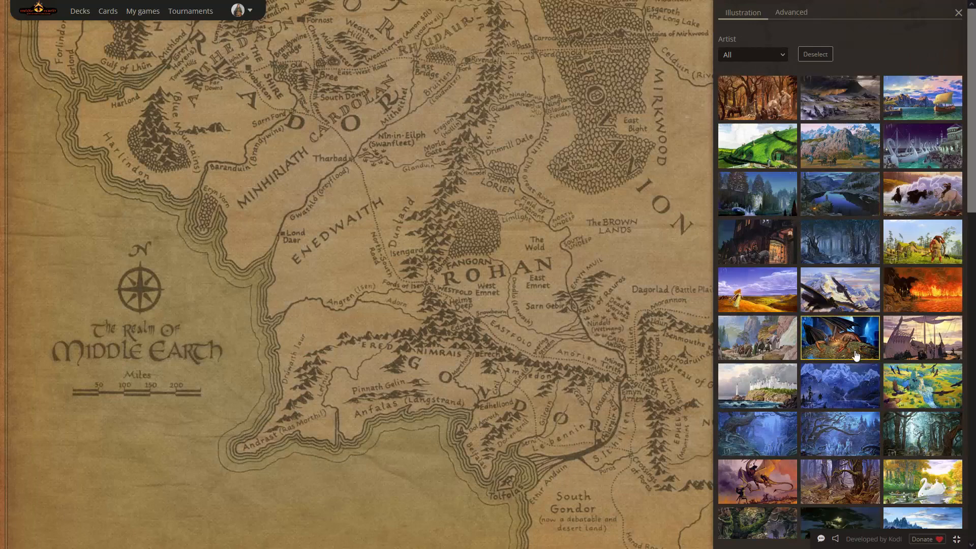
pyautogui.scroll(-5, 856, 355)
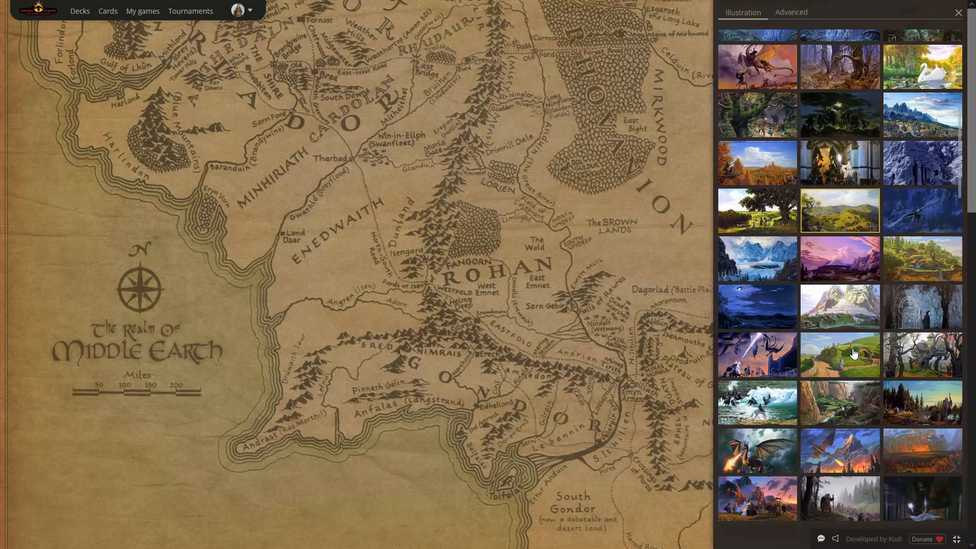
pyautogui.scroll(5, 853, 356)
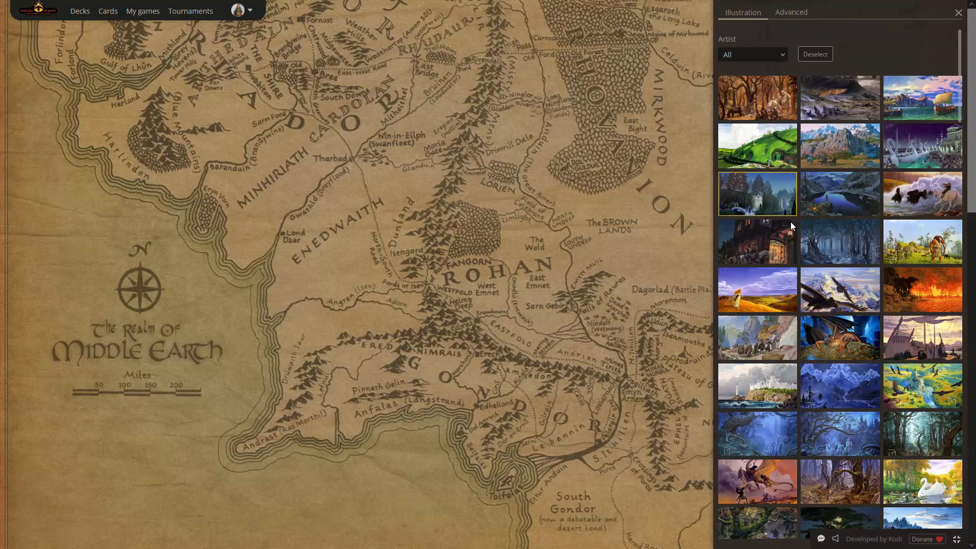
pyautogui.click(959, 13)
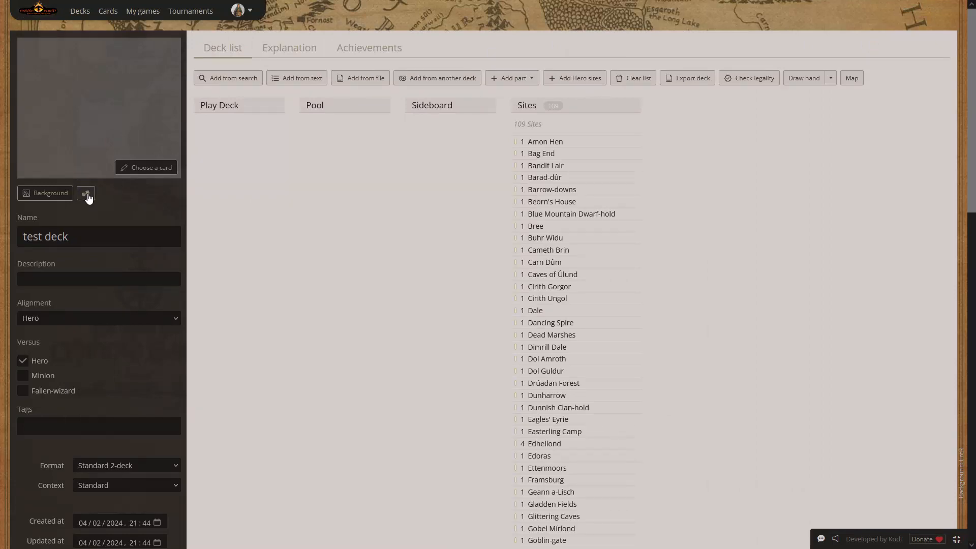
pyautogui.click(86, 193)
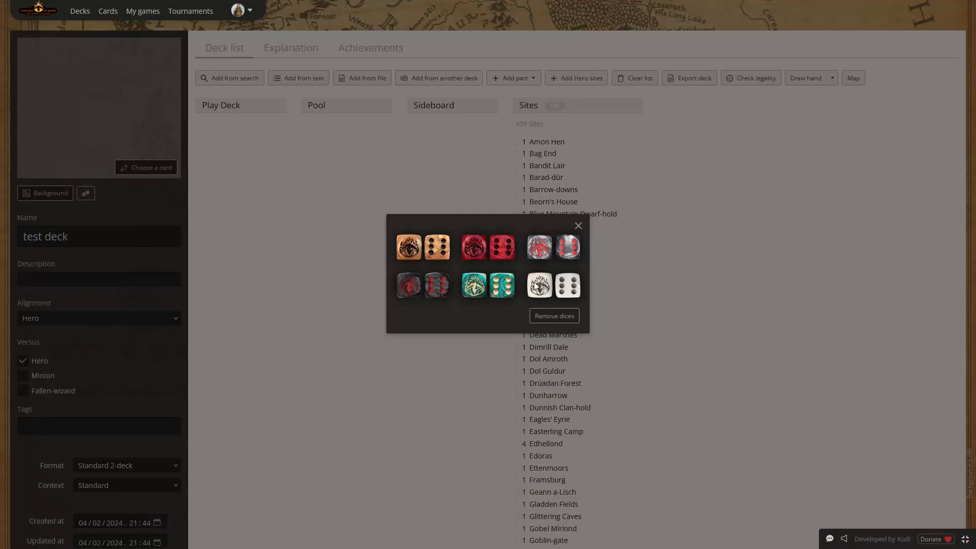
pyautogui.click(578, 226)
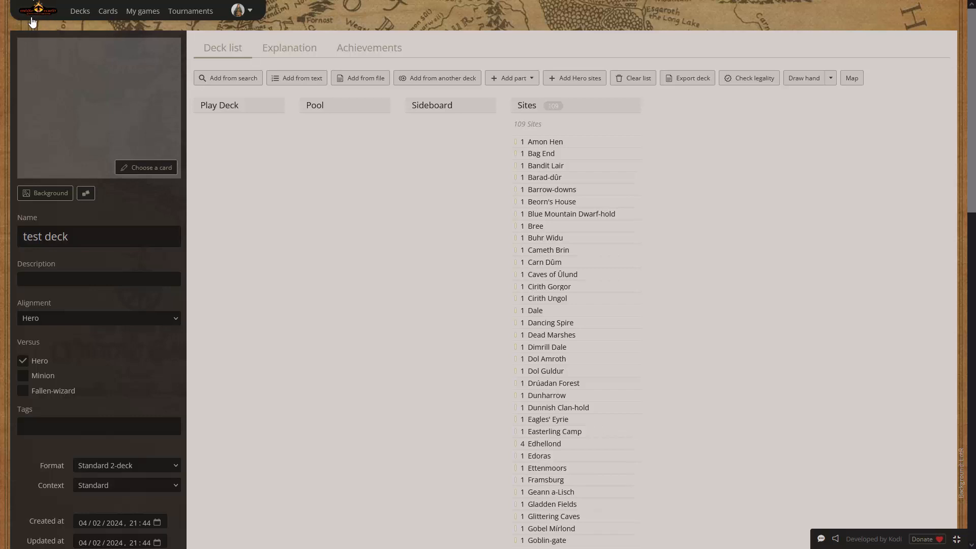
# Examine the deck's editable details, from name, description and alignment to tags, format and the duplicate, publish and delete options
pyautogui.tripleClick(90, 241)
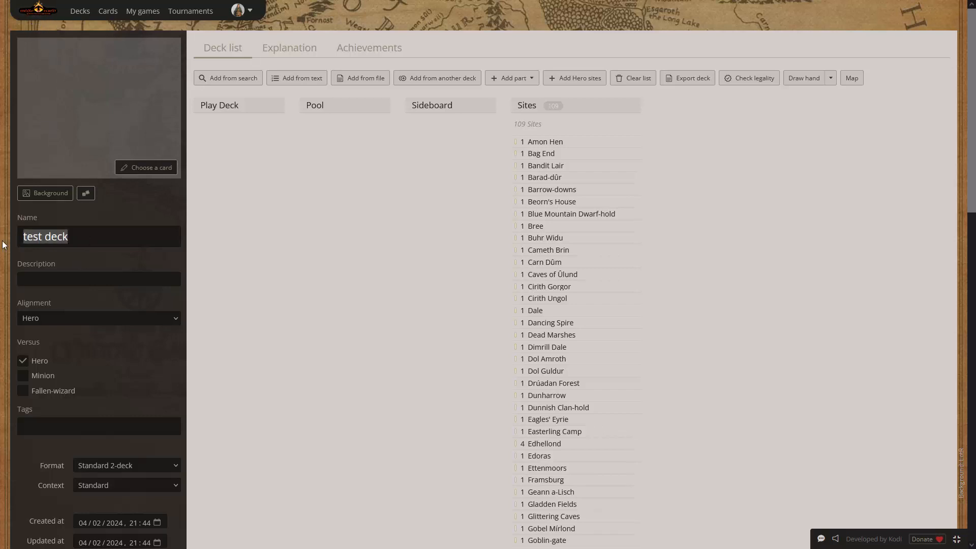
pyautogui.click(60, 280)
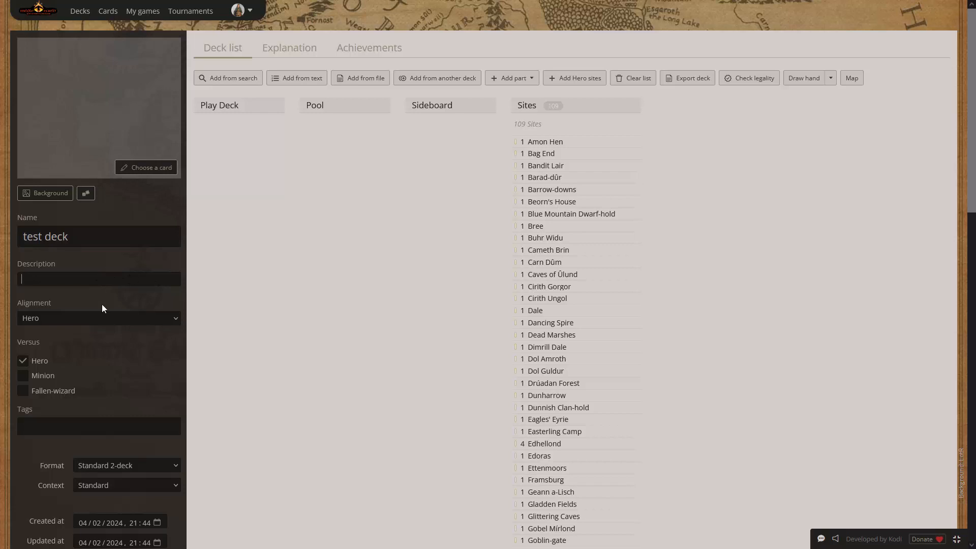
pyautogui.click(87, 319)
pyautogui.click(86, 319)
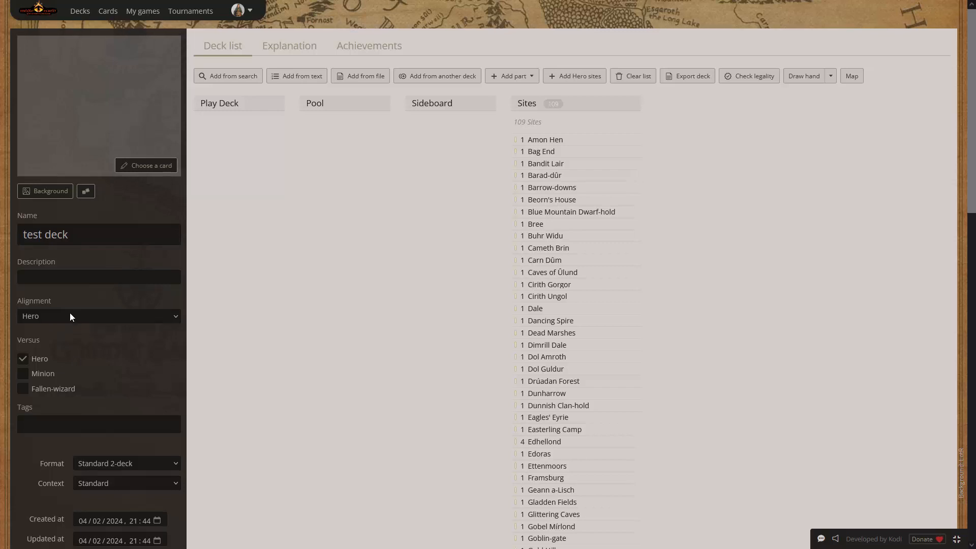
pyautogui.scroll(-3, 241, 225)
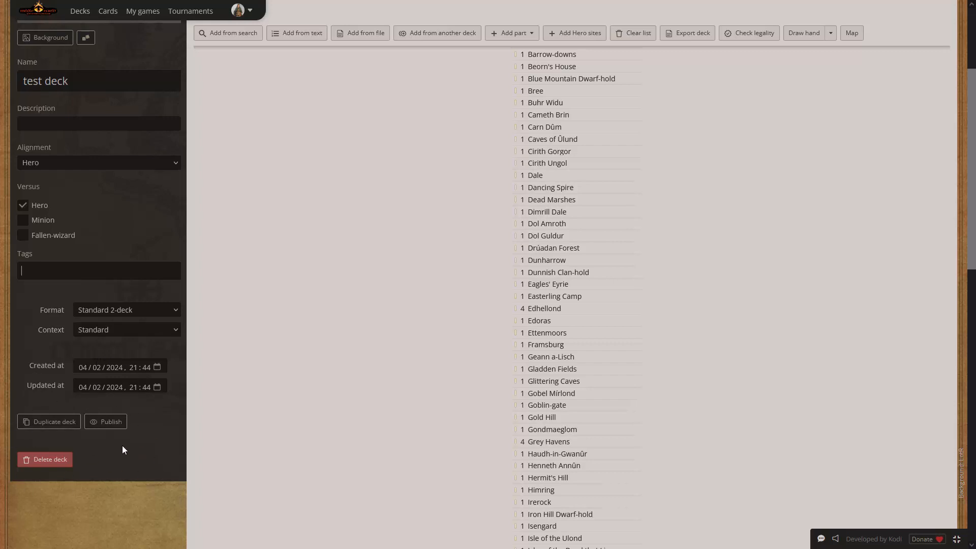
pyautogui.scroll(3, 149, 469)
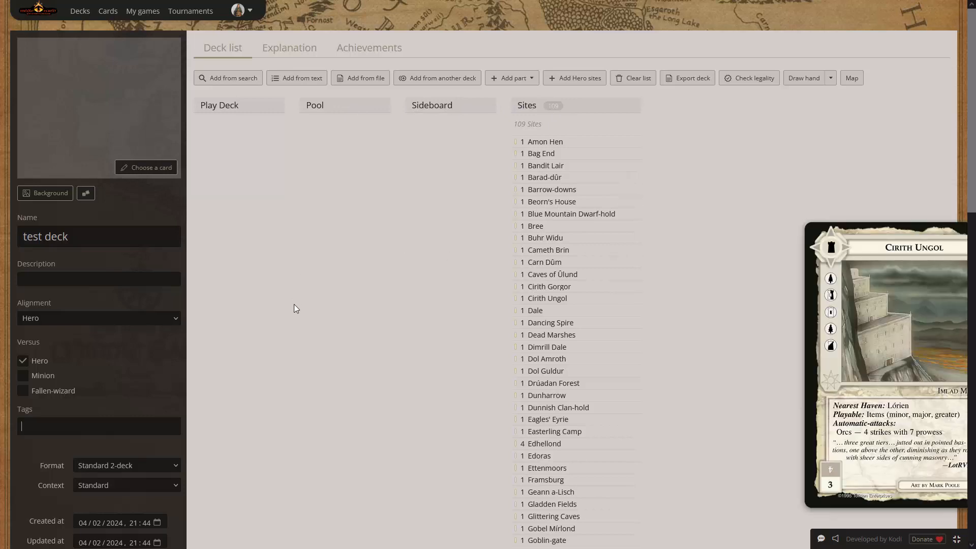
# Enable Fallen-wizard as an additional opponent type and add the Sideboard vs FW part to the deck
pyautogui.scroll(-3, 358, 295)
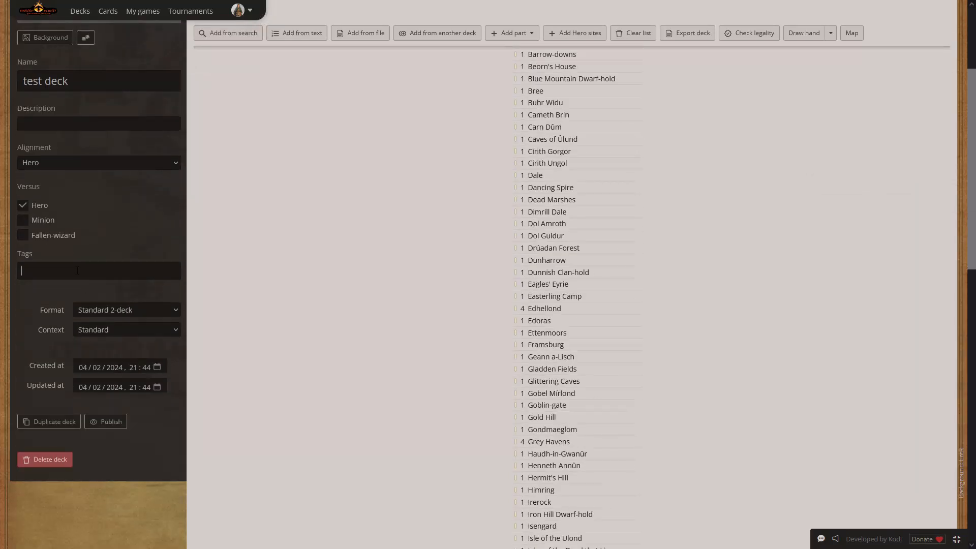
pyautogui.click(22, 235)
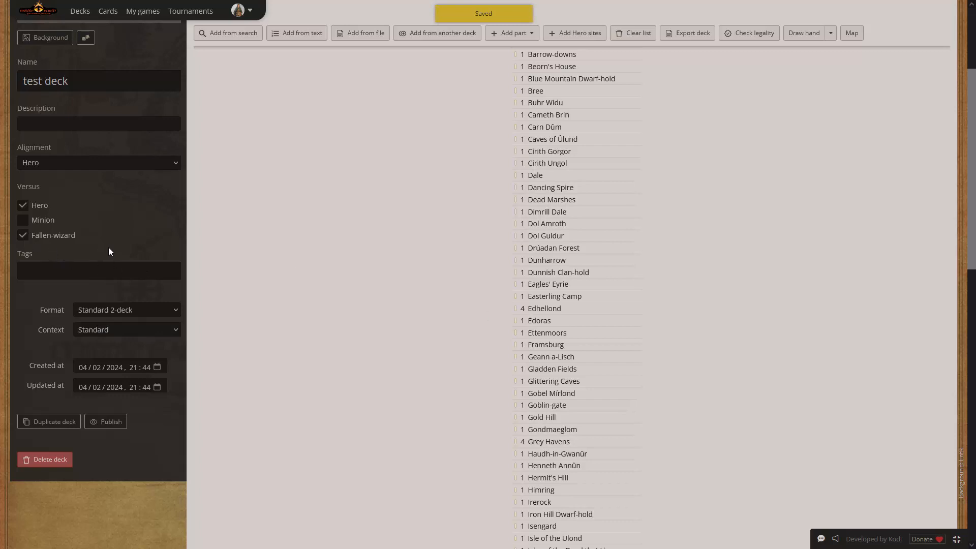
pyautogui.scroll(3, 548, 303)
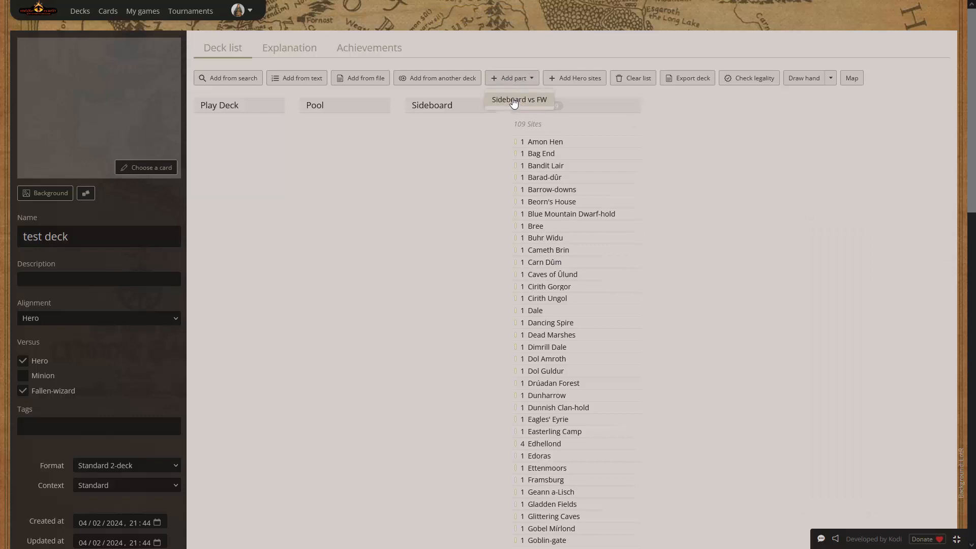
pyautogui.click(514, 102)
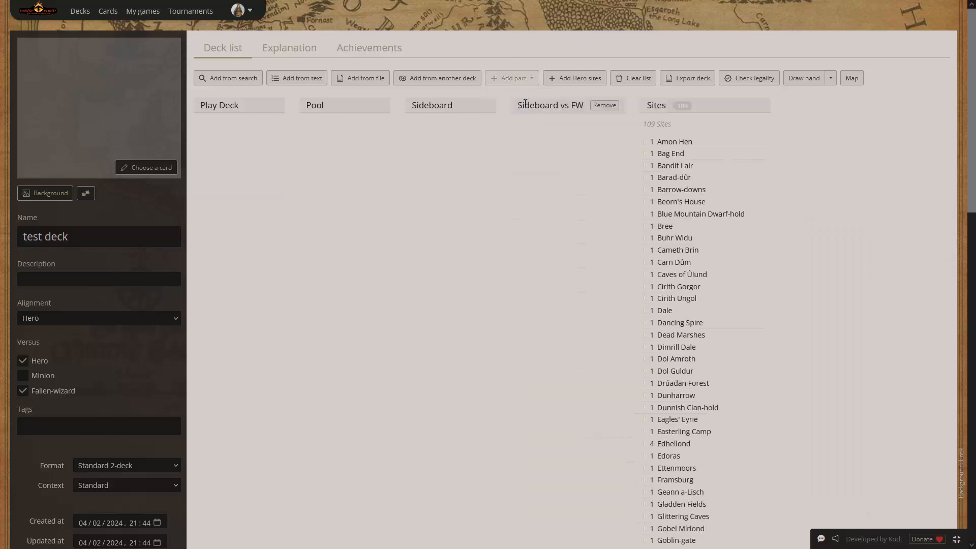
# Disable Fallen-wizard as an opponent type and remove the Sideboard vs FW section from the deck
pyautogui.scroll(-3, 229, 269)
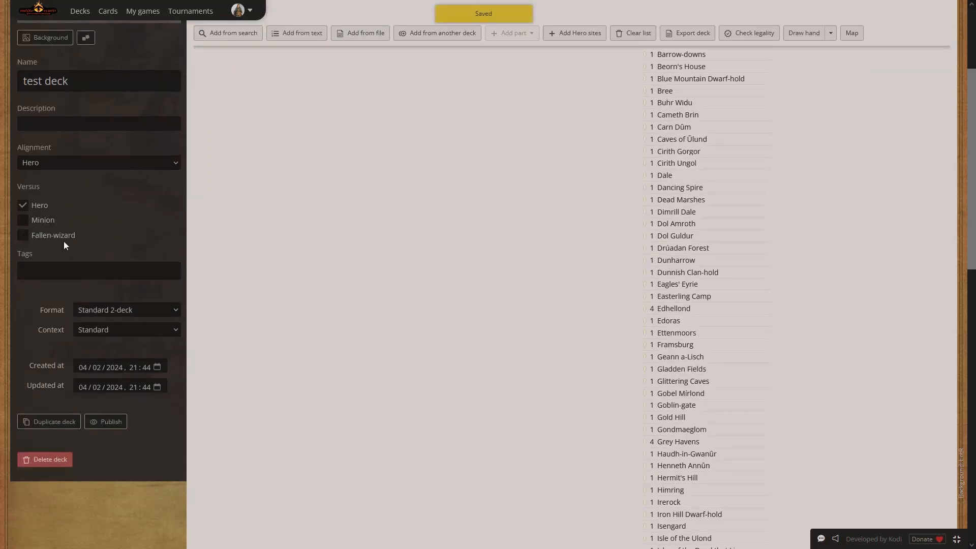
pyautogui.scroll(3, 590, 325)
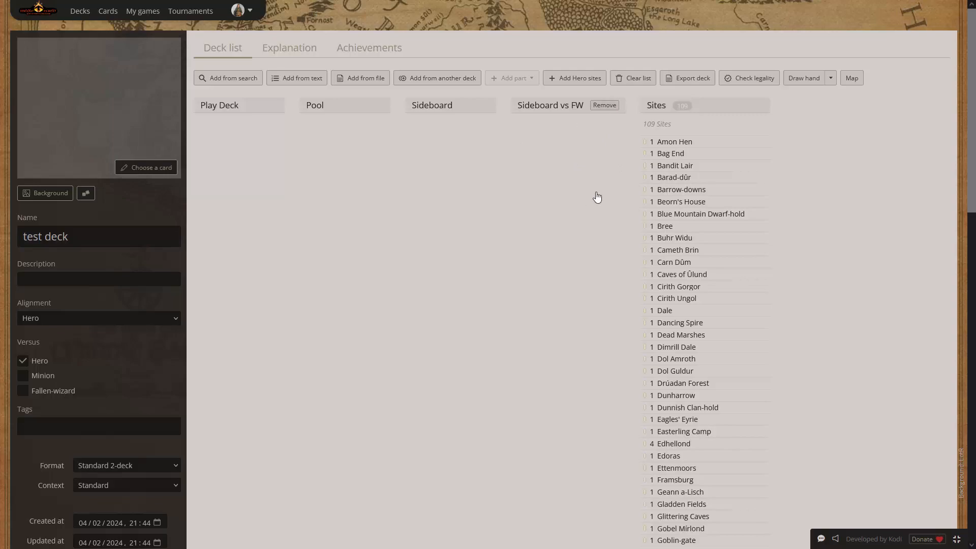
pyautogui.click(604, 105)
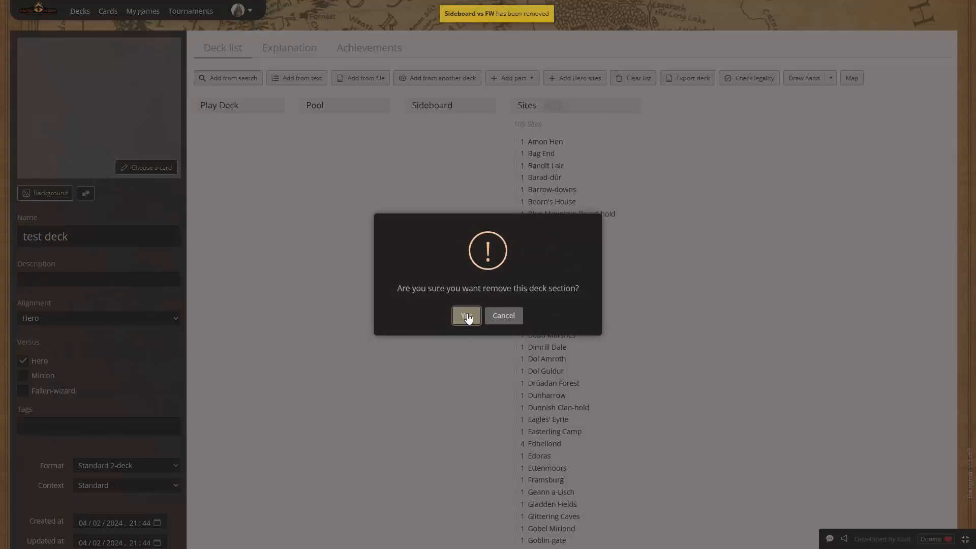
# Confirm the removal of the Sideboard vs FW section and keep Hero as the deck's alignment
pyautogui.click(466, 316)
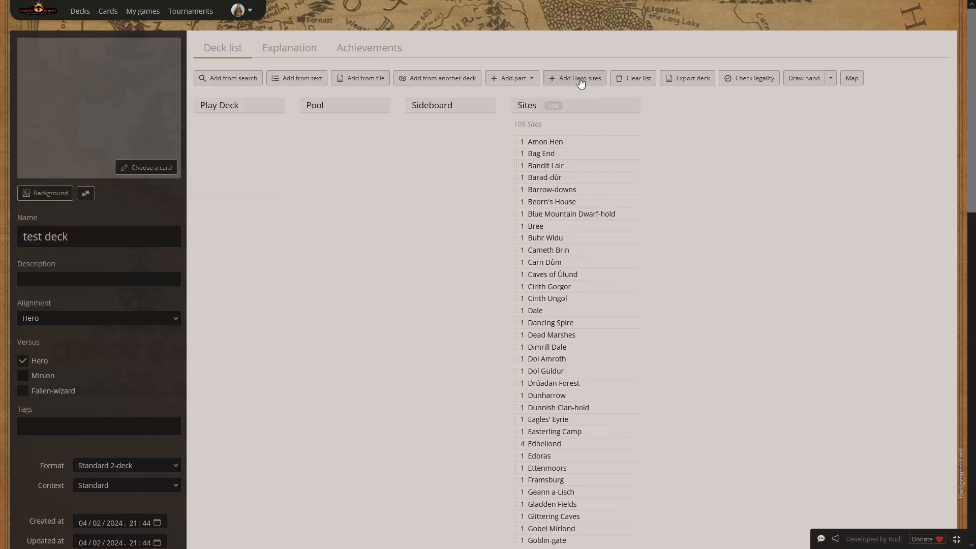
pyautogui.click(44, 316)
pyautogui.click(48, 318)
# Open the card search with more filters and filter for Hero characters with mind 8, 9 and 10
pyautogui.click(227, 83)
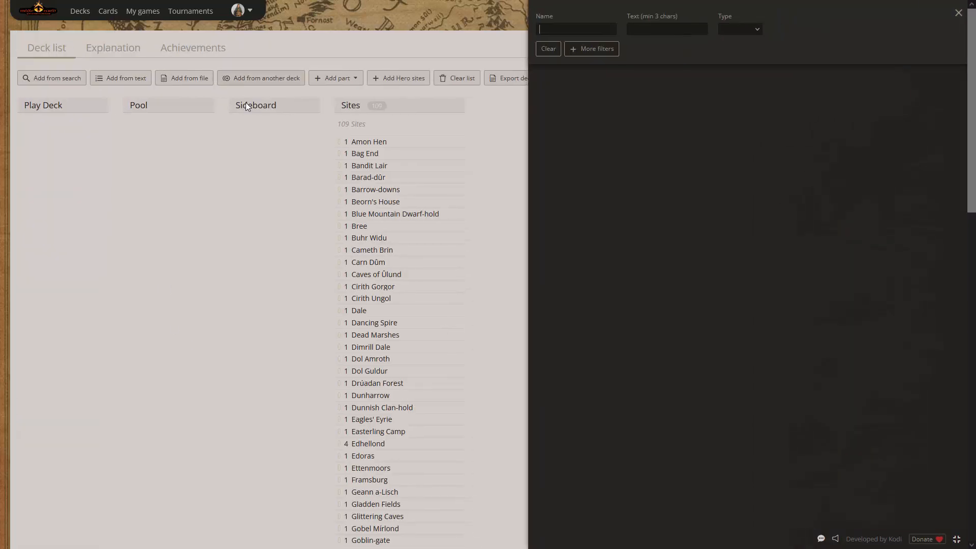
pyautogui.click(608, 51)
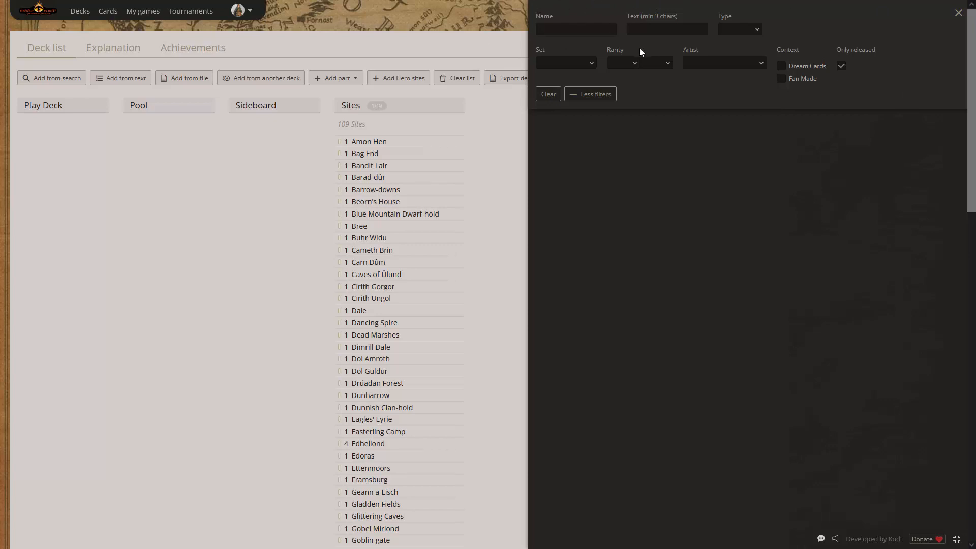
pyautogui.click(728, 30)
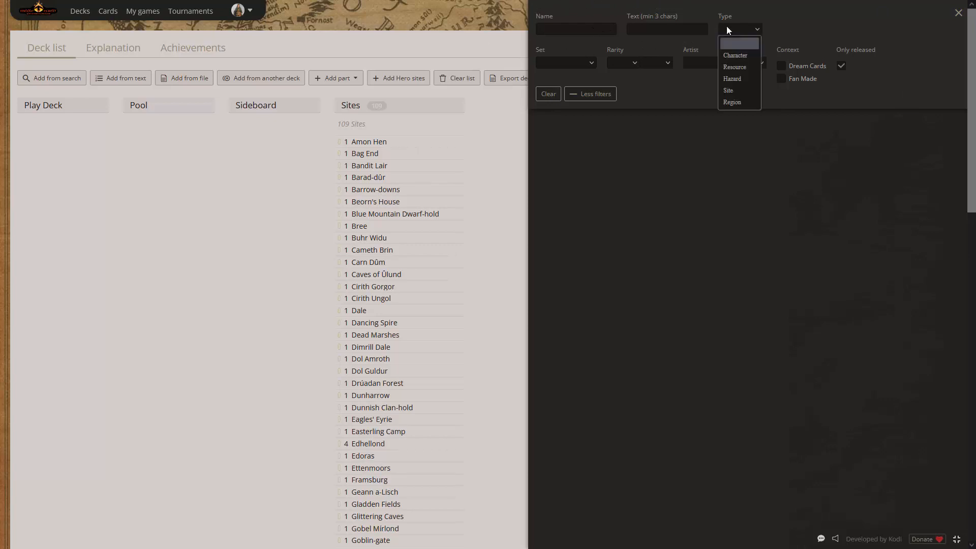
pyautogui.click(745, 55)
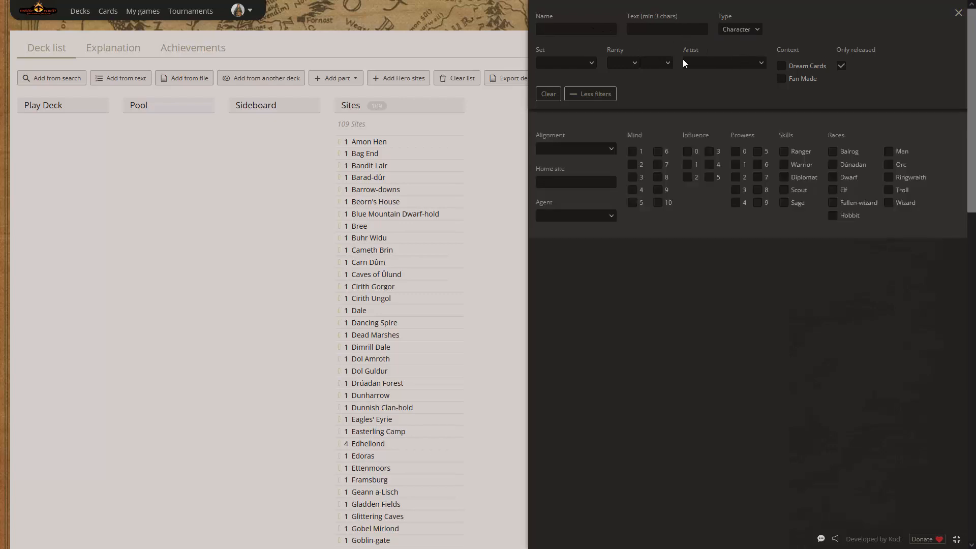
pyautogui.click(658, 177)
pyautogui.click(658, 190)
pyautogui.click(658, 203)
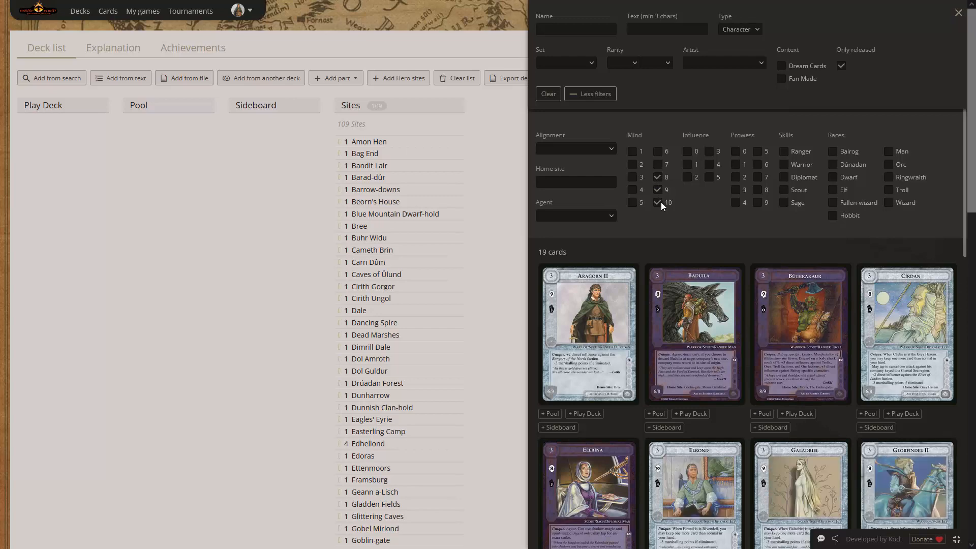
pyautogui.click(578, 151)
pyautogui.click(556, 176)
# Add Aragorn II, Círdan, Elrond and Strider from the search results to the Pool and close the card search
pyautogui.scroll(-2, 696, 356)
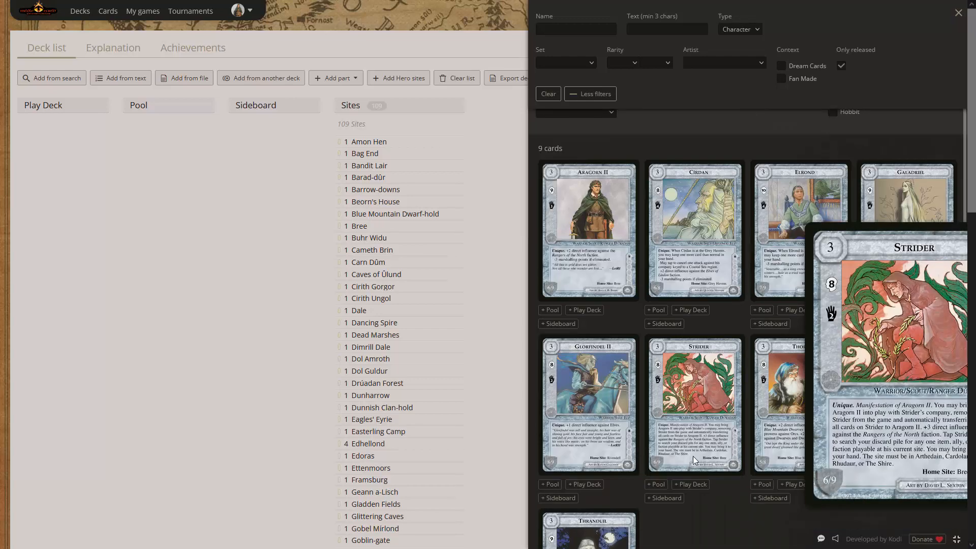
pyautogui.scroll(-1, 615, 270)
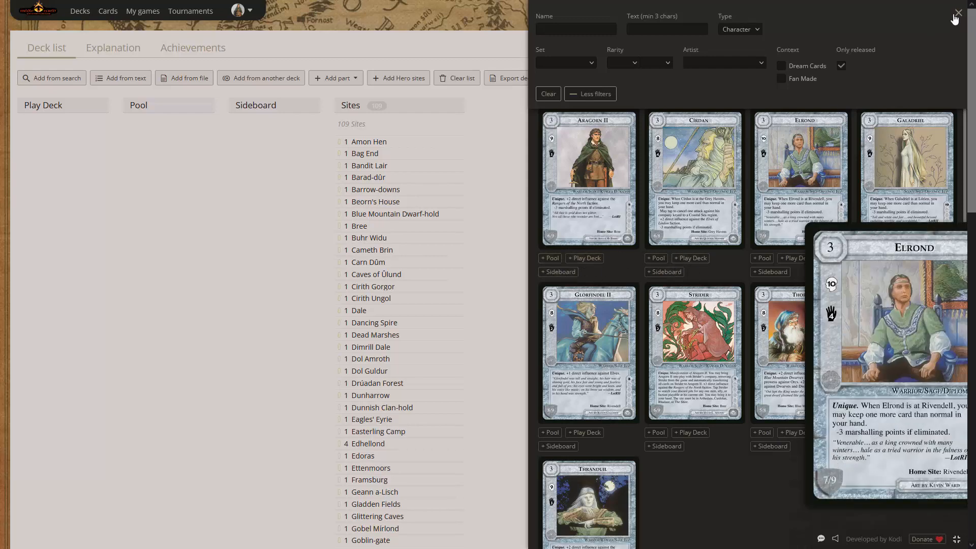
pyautogui.click(552, 259)
pyautogui.click(656, 258)
pyautogui.click(762, 258)
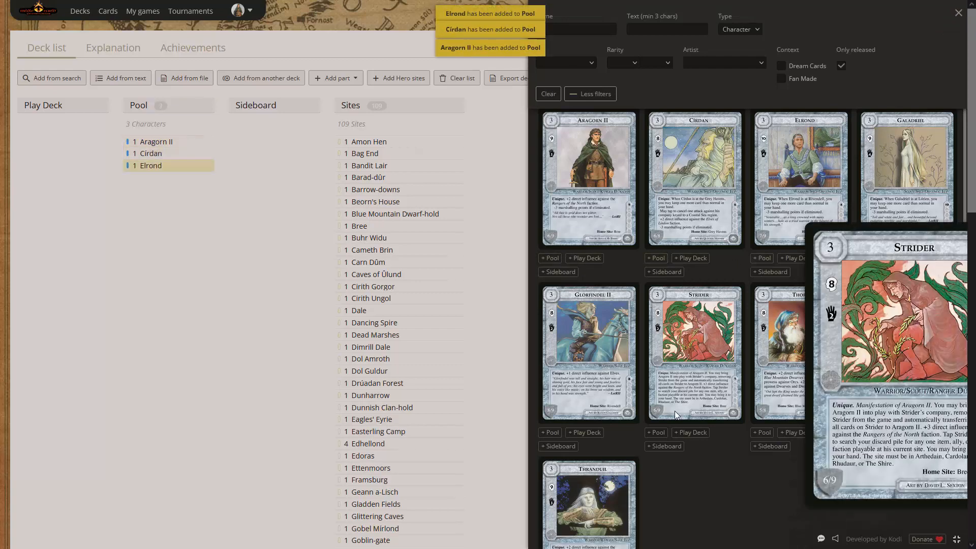
pyautogui.click(657, 433)
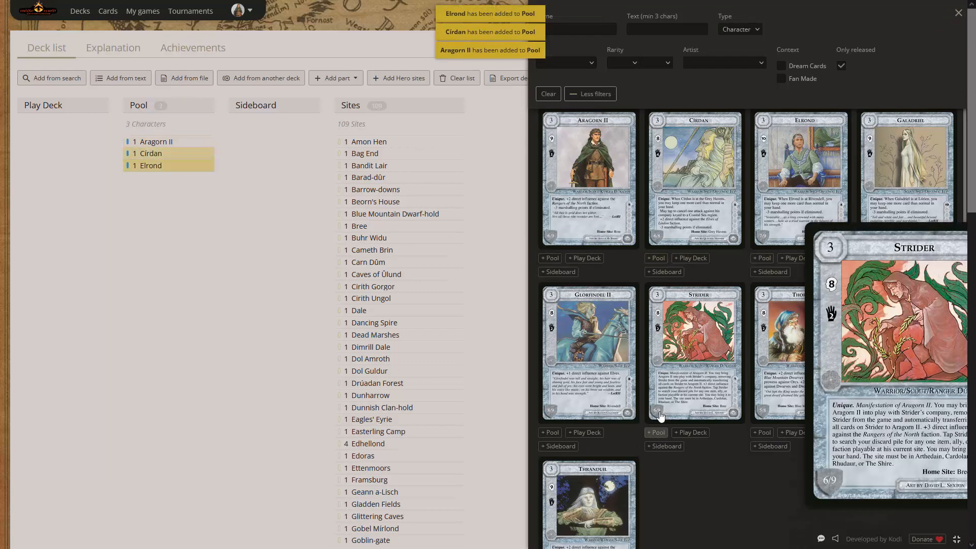
pyautogui.click(957, 16)
# Search the Resource cards for "cra", add two copies of Cram to the Pool and close the card search
pyautogui.moveTo(338, 176)
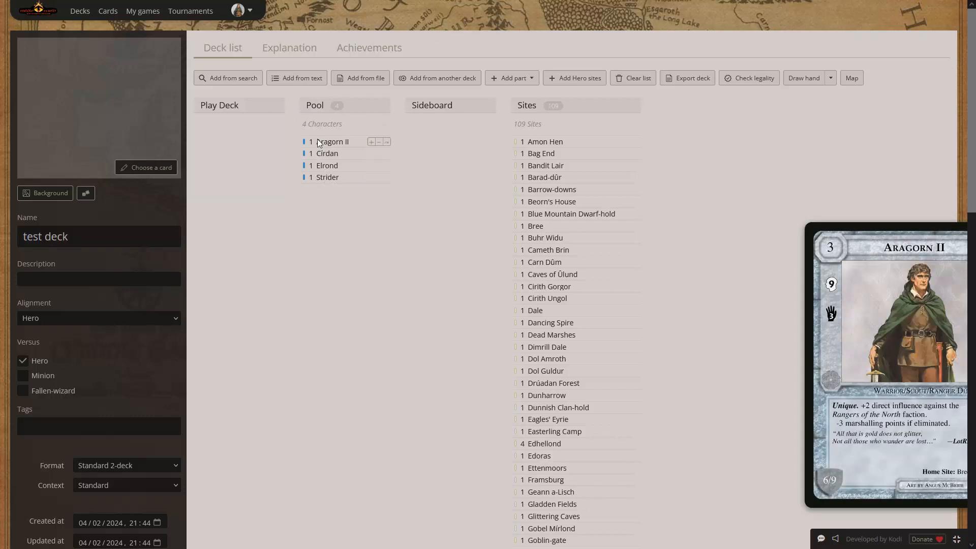
pyautogui.click(232, 76)
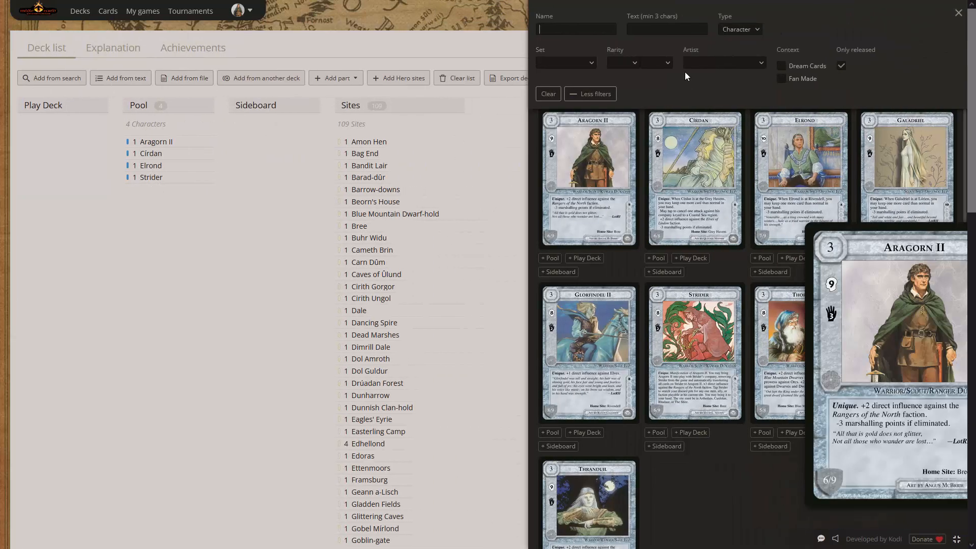
pyautogui.click(741, 29)
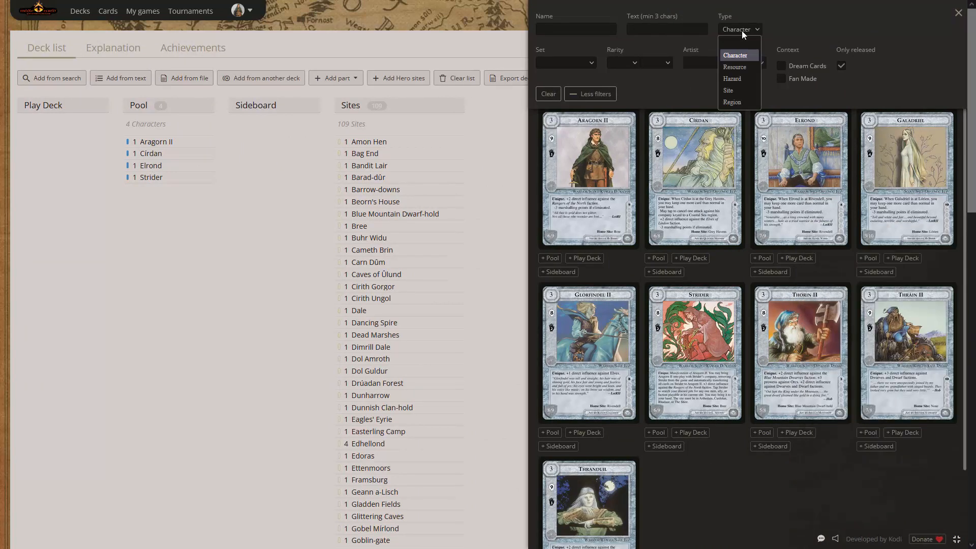
pyautogui.click(745, 68)
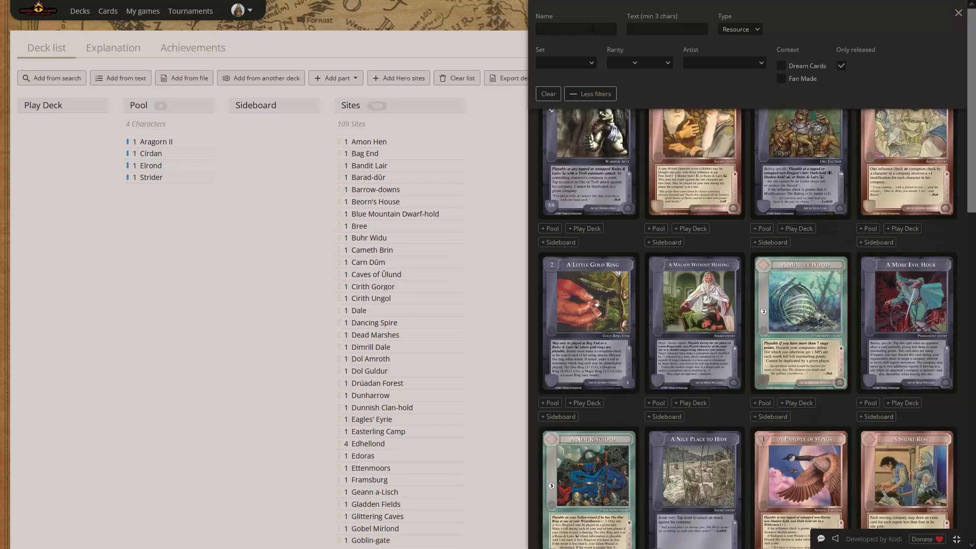
pyautogui.write('cra')
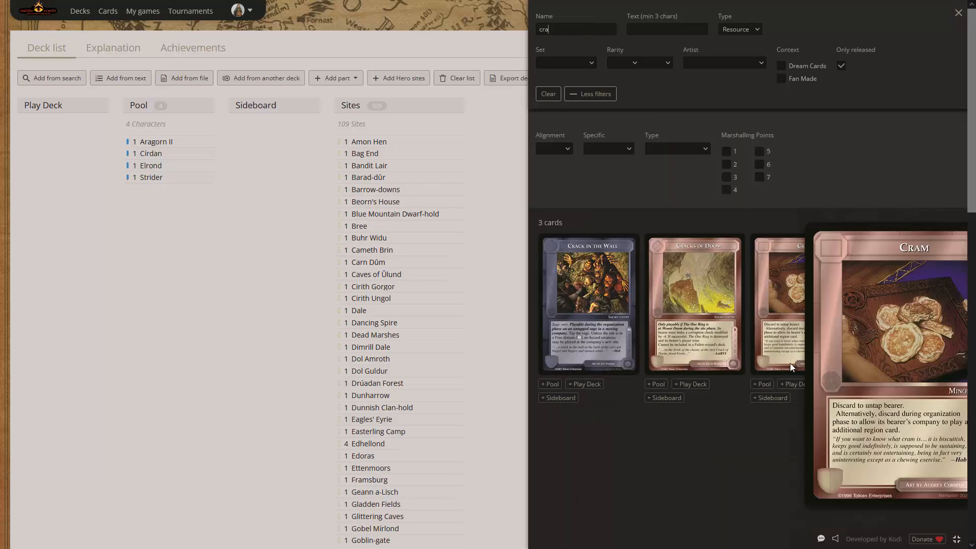
pyautogui.click(763, 384)
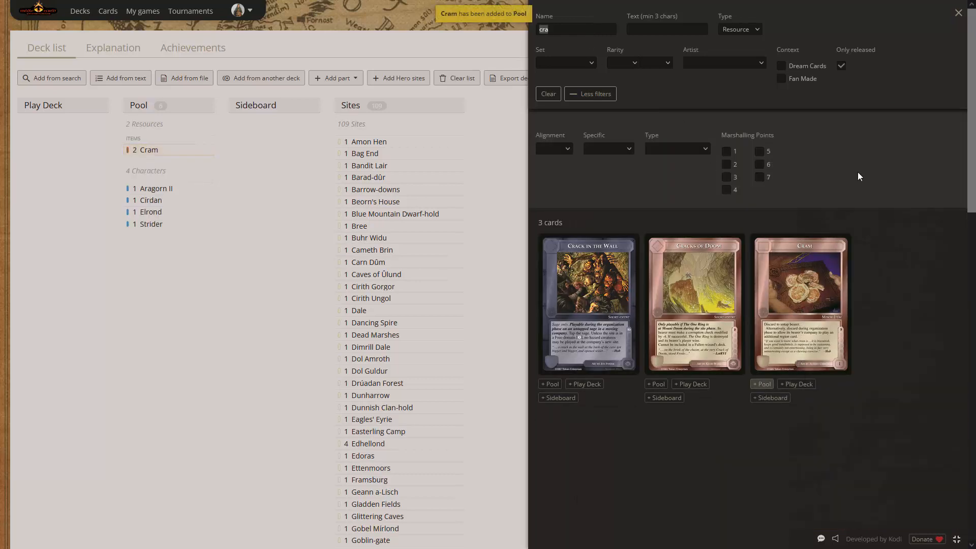
pyautogui.click(763, 384)
pyautogui.click(959, 12)
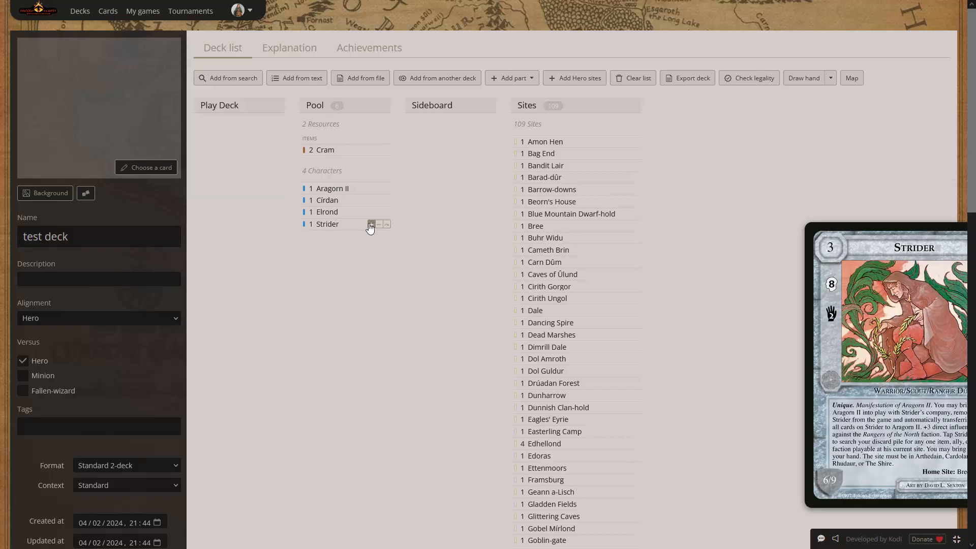
# Add an extra Strider to the Pool, remove it again, and view the sections Strider can be moved to
pyautogui.click(371, 224)
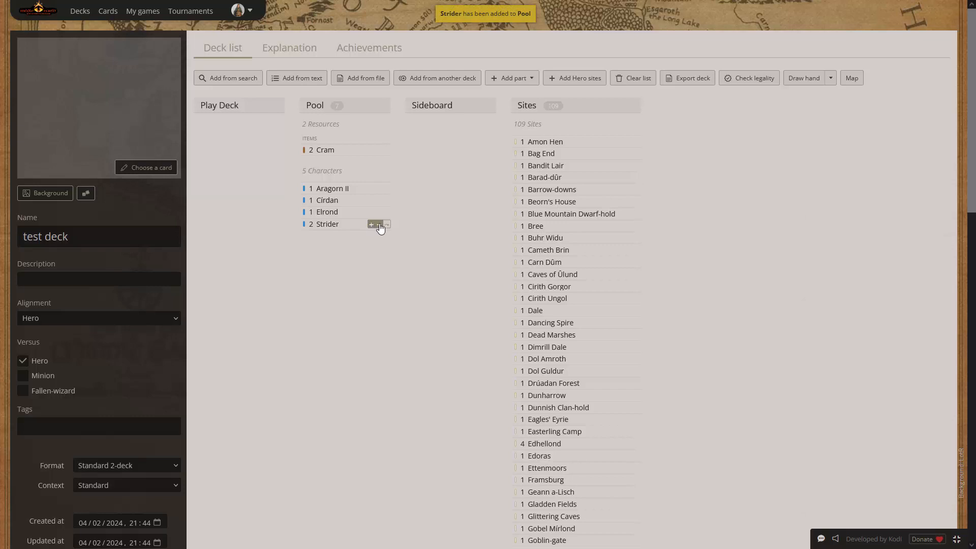
pyautogui.click(379, 225)
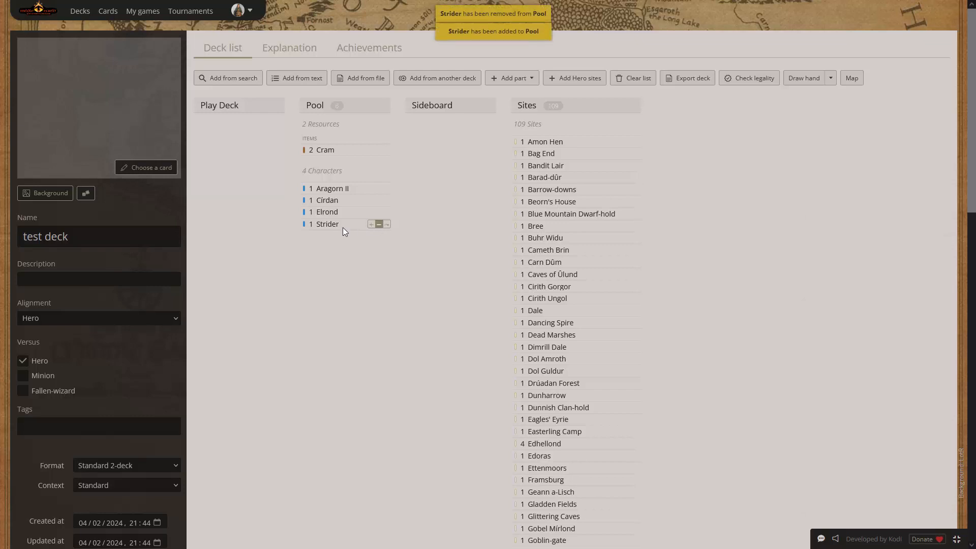
pyautogui.click(387, 225)
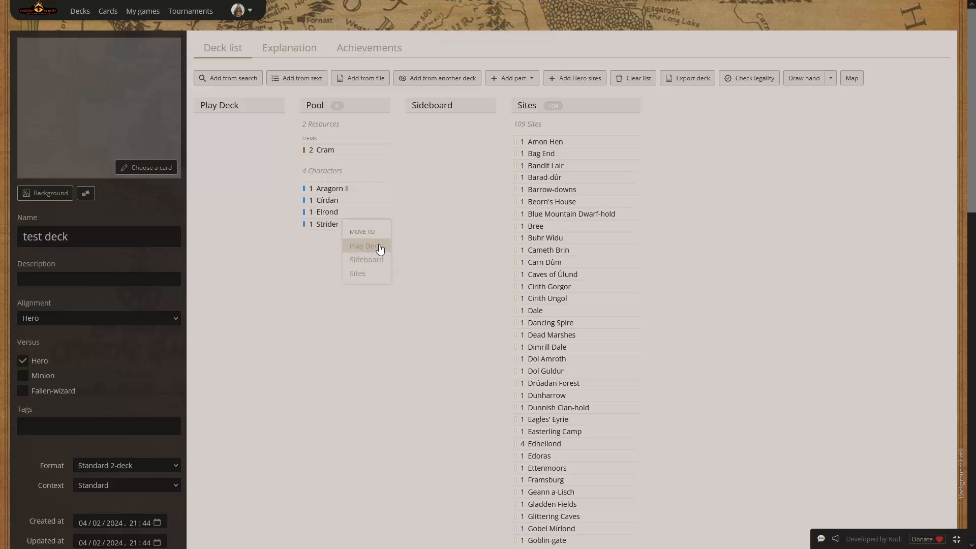
pyautogui.click(330, 305)
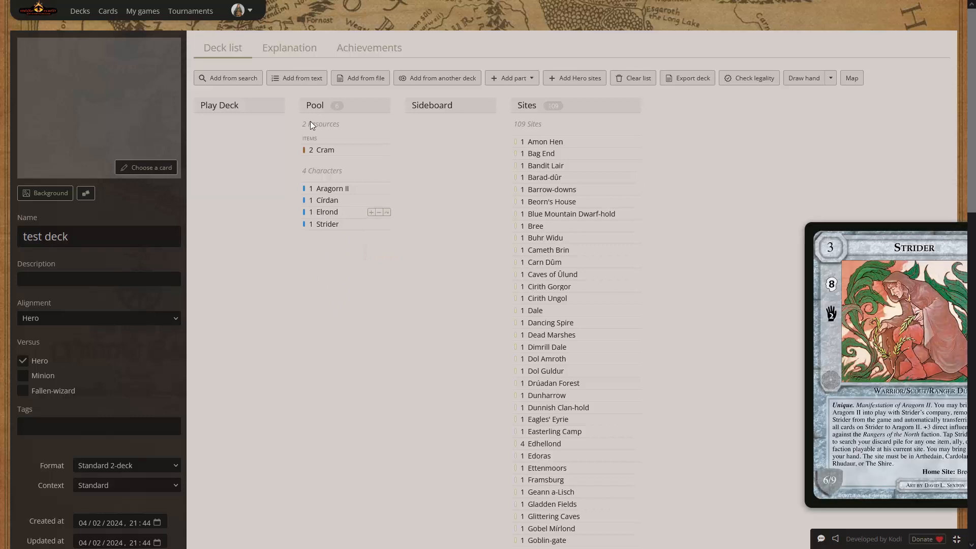
# Add the card "a chance meeting" to the Play Deck using the text entry option
pyautogui.click(304, 79)
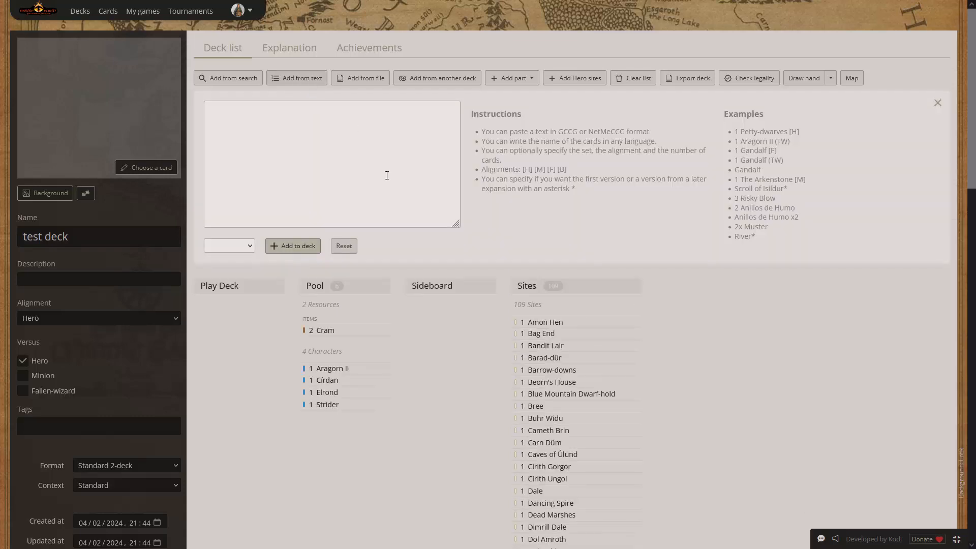
pyautogui.click(240, 117)
pyautogui.write('a chance meeting')
pyautogui.click(251, 246)
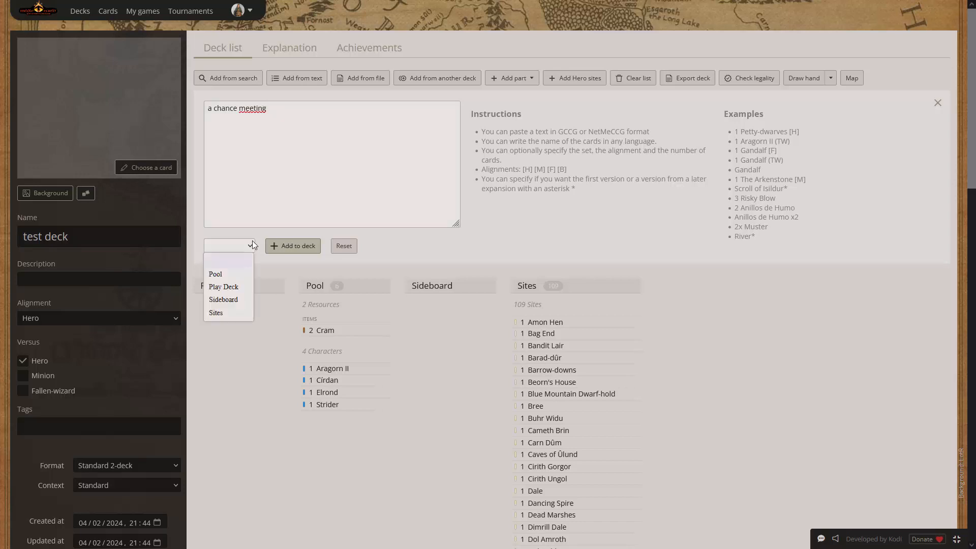
pyautogui.click(238, 288)
pyautogui.click(289, 248)
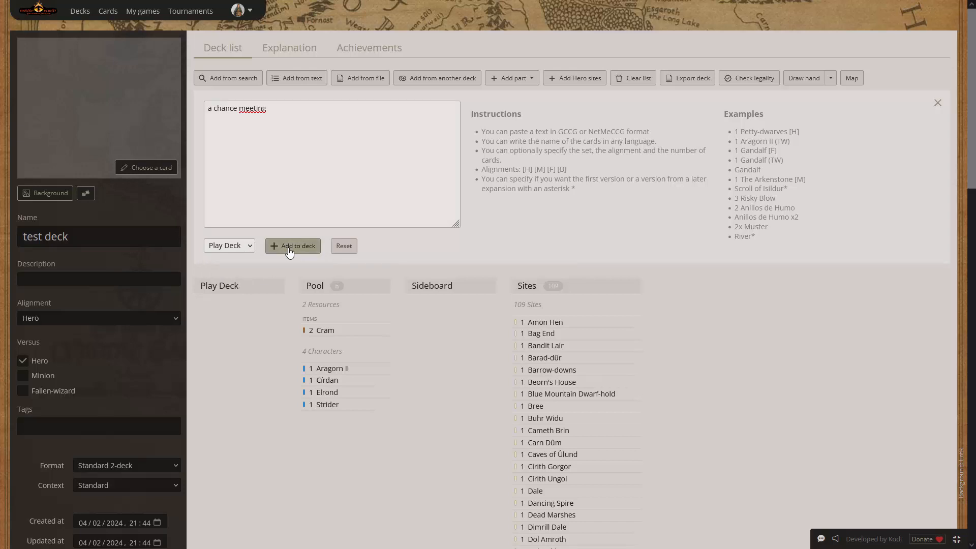
pyautogui.moveTo(237, 334)
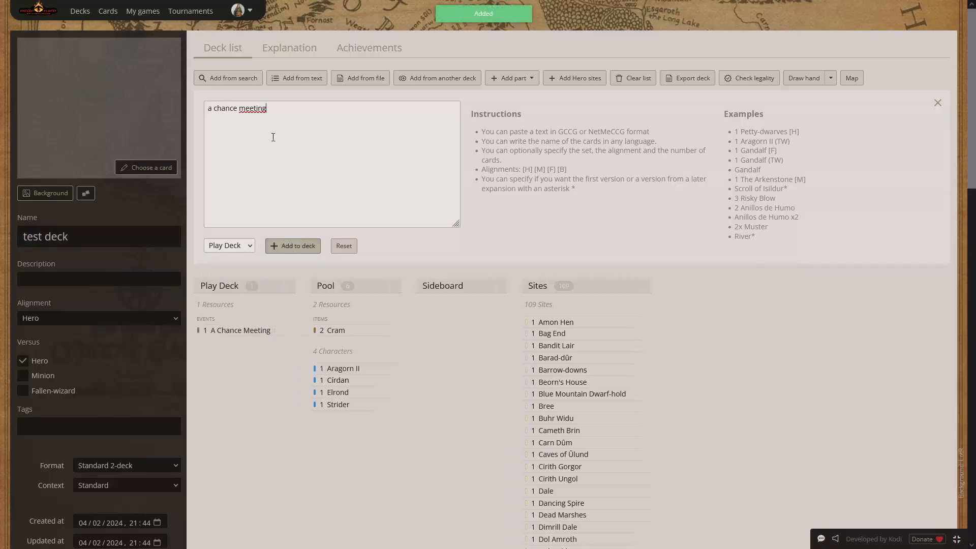
# Clear the entered card text and look over the instructions about the accepted GCCG and NetMeCCG text formats
pyautogui.moveTo(268, 109); pyautogui.dragTo(208, 110)
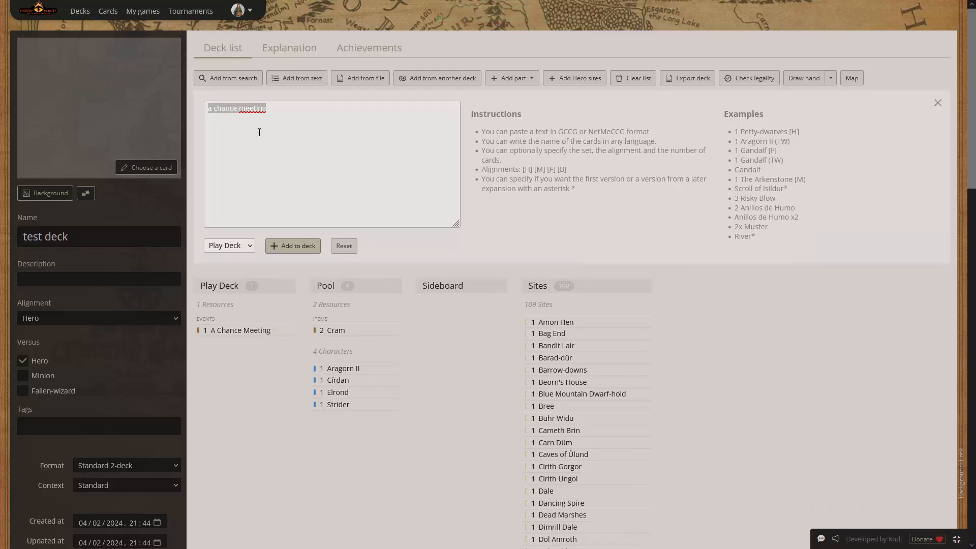
pyautogui.click(301, 163)
pyautogui.moveTo(267, 109); pyautogui.dragTo(208, 110)
pyautogui.press('BackSpace')
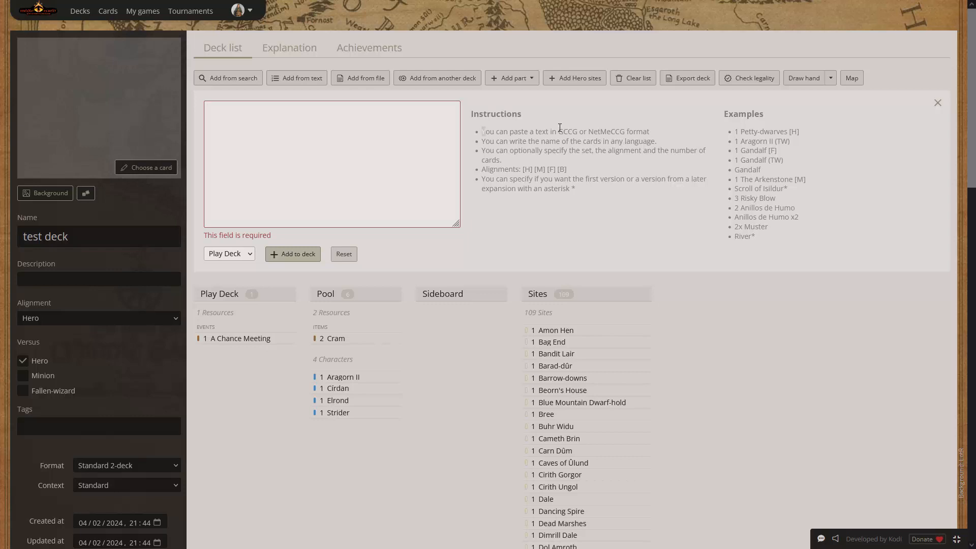
pyautogui.moveTo(559, 130); pyautogui.dragTo(585, 132)
pyautogui.click(495, 140)
# Empty the deck list, import the deck file "{F} _ {F}{R} Enanos Nordicos.deck" and dismiss the import notice
pyautogui.click(634, 81)
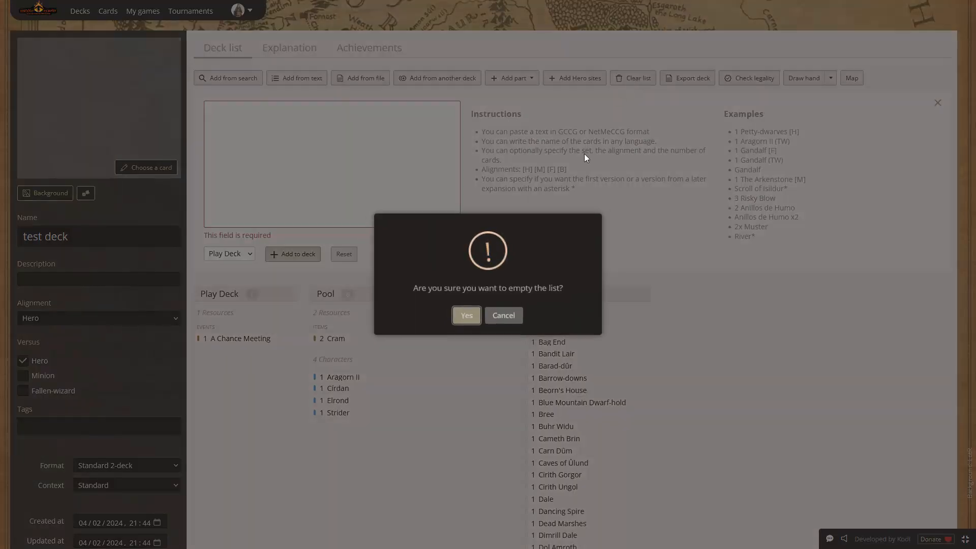
pyautogui.click(465, 314)
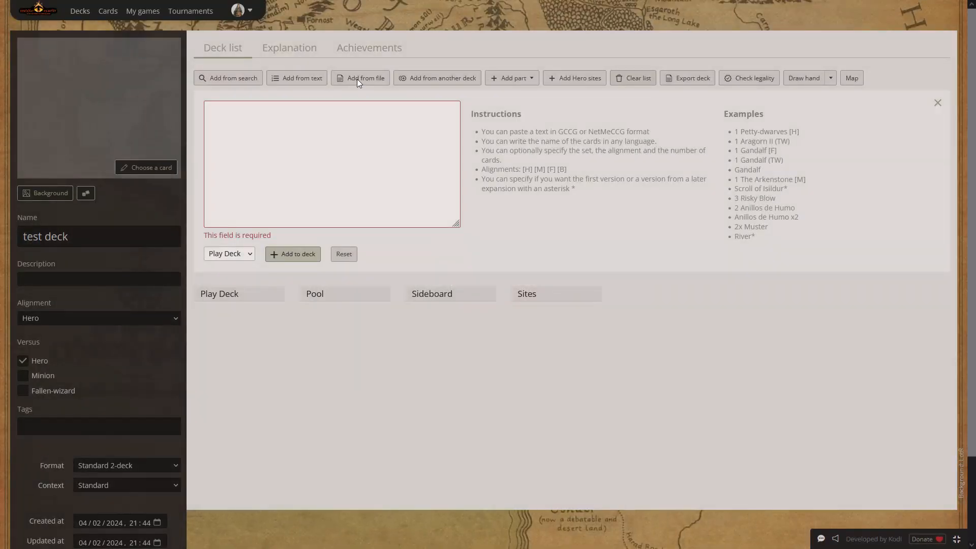
pyautogui.click(358, 81)
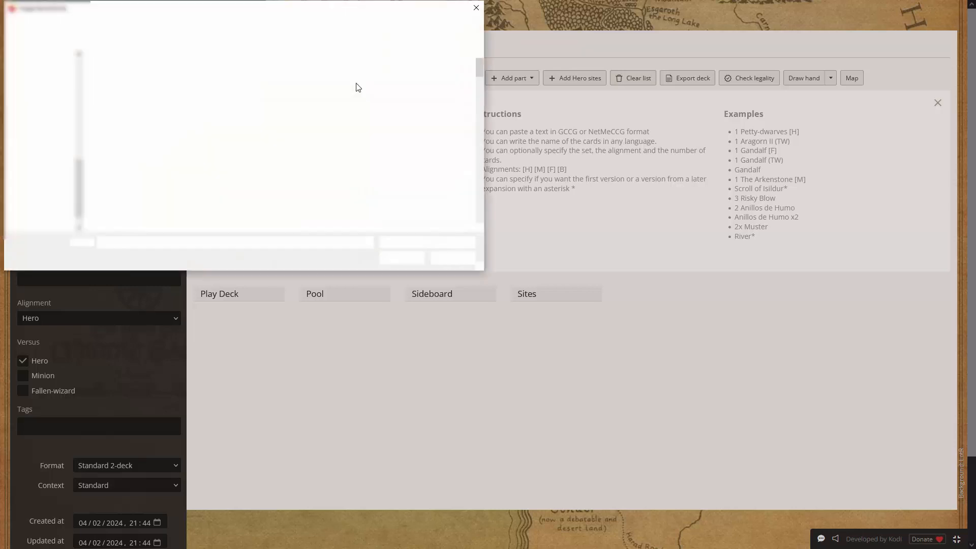
pyautogui.scroll(-10, 244, 131)
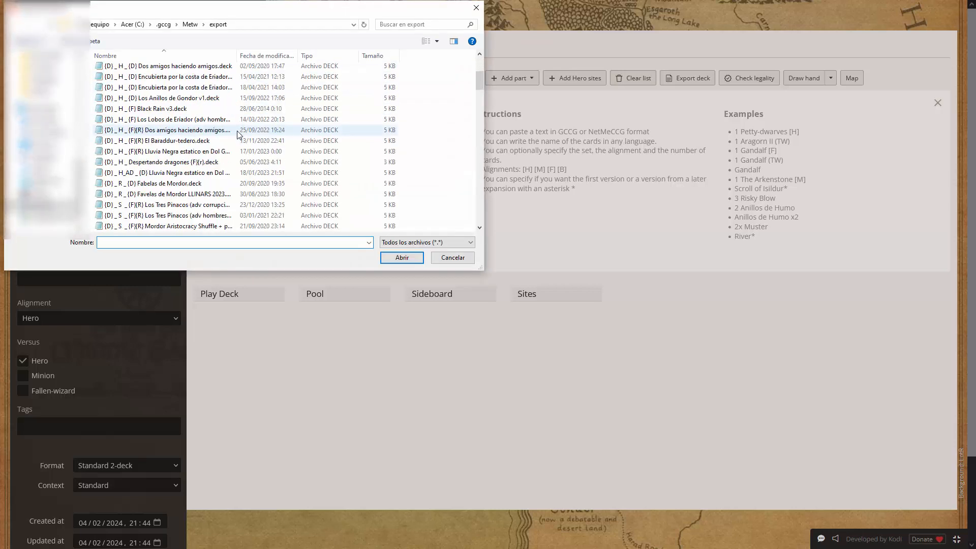
pyautogui.scroll(-3, 236, 132)
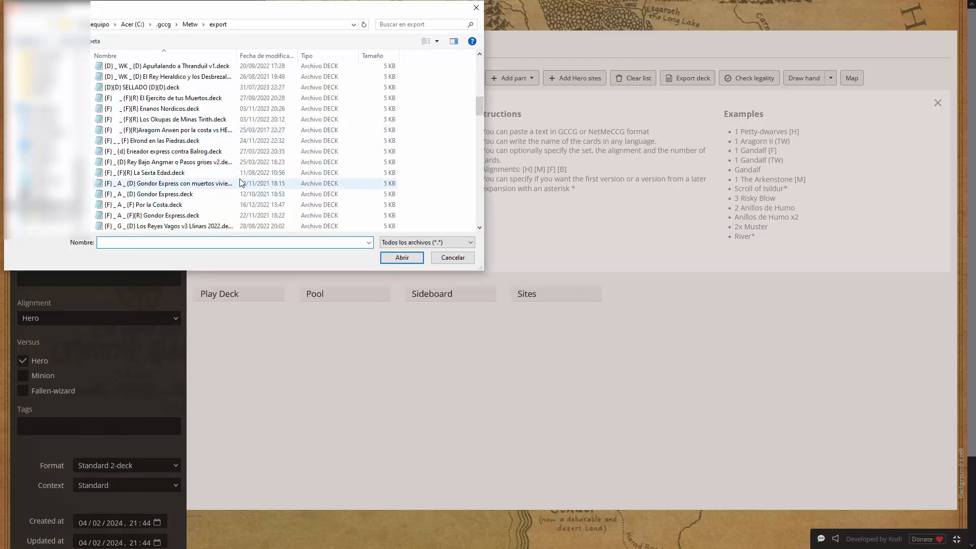
pyautogui.click(168, 109)
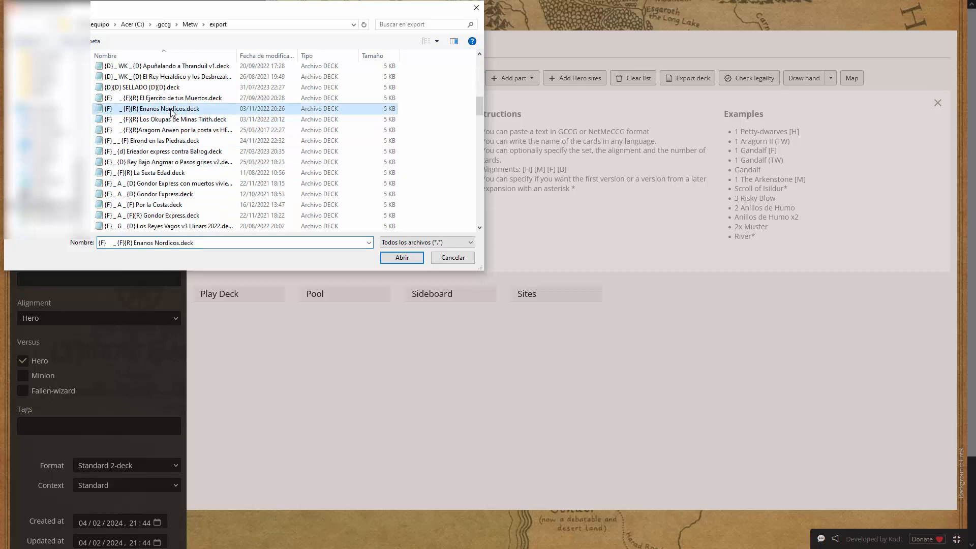
pyautogui.click(410, 262)
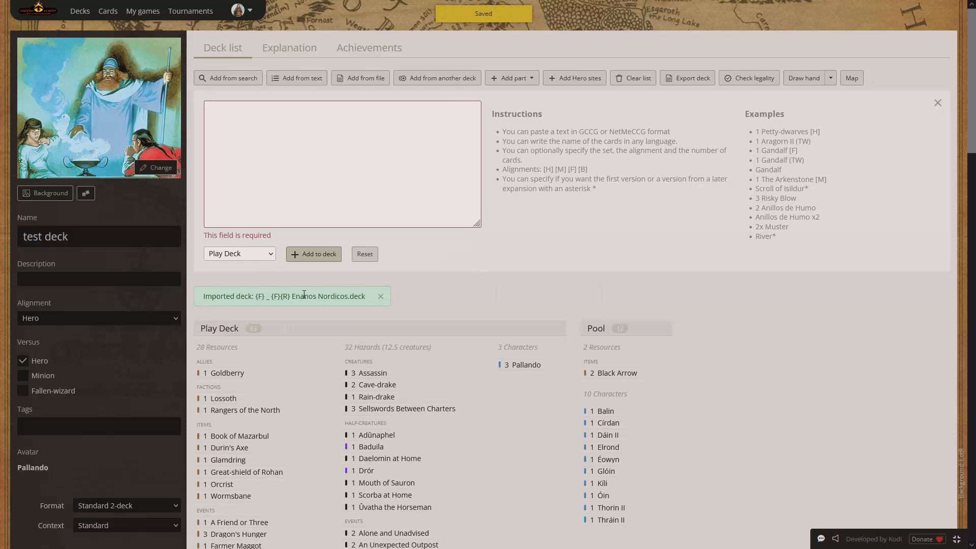
pyautogui.click(380, 298)
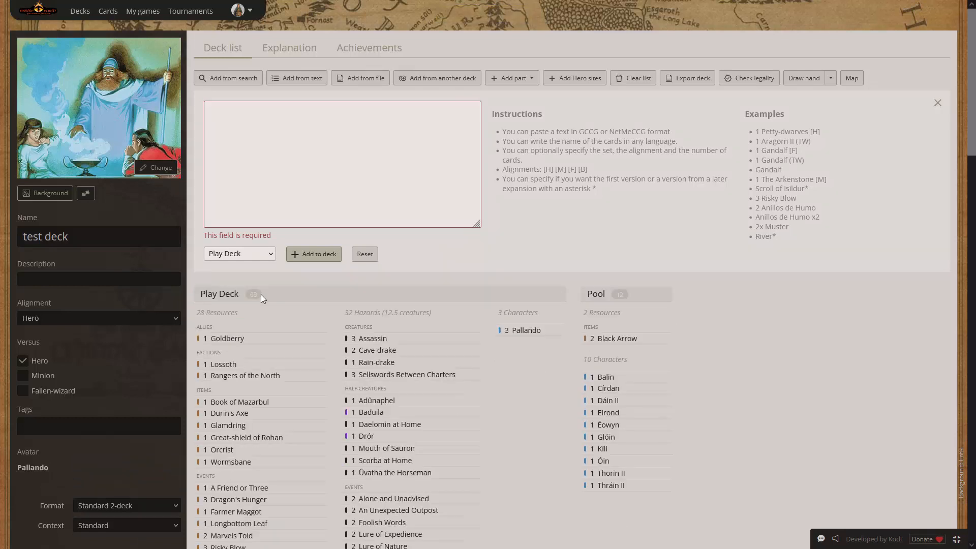
# Look over the imported card sections and add Fallen-wizard to the deck's versus alignments
pyautogui.scroll(-2, 261, 295)
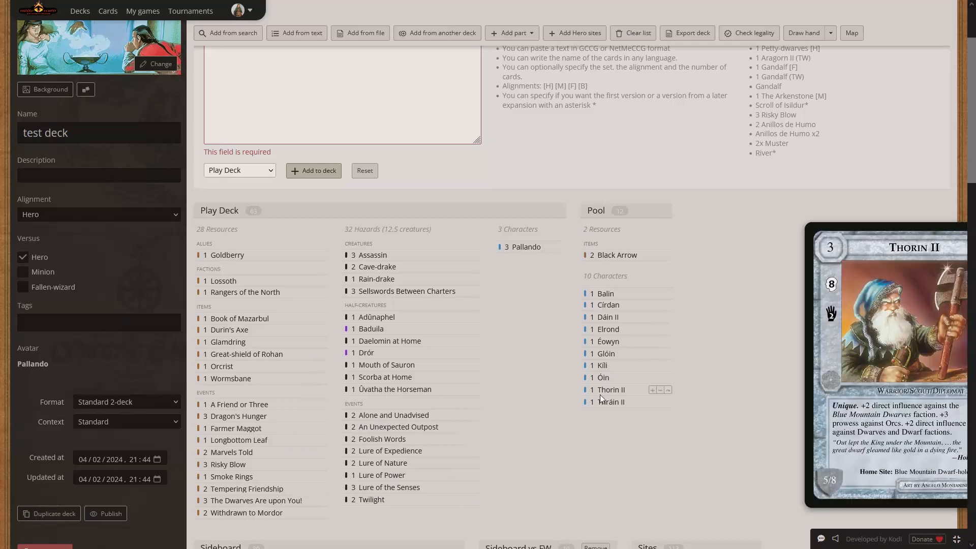
pyautogui.scroll(-5, 596, 395)
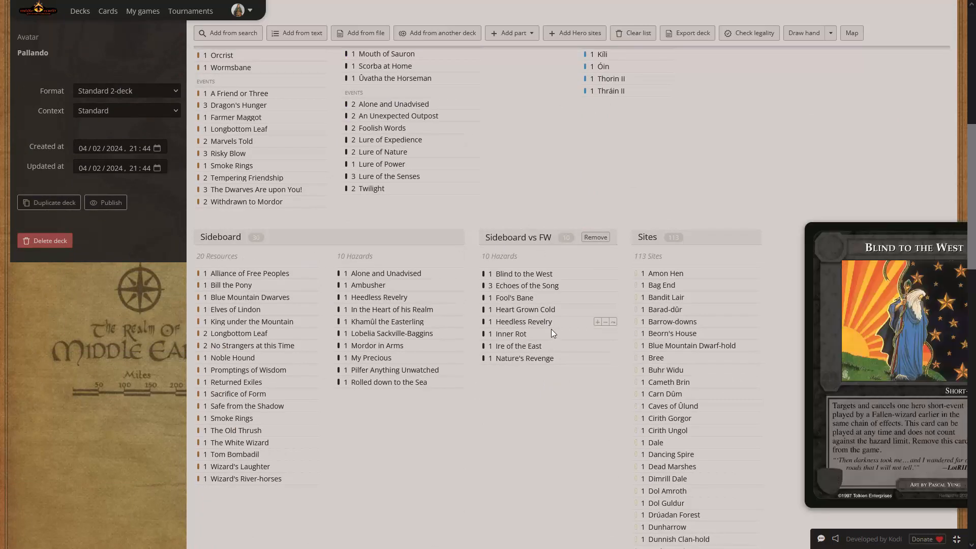
pyautogui.scroll(2, 552, 331)
pyautogui.scroll(1, 552, 331)
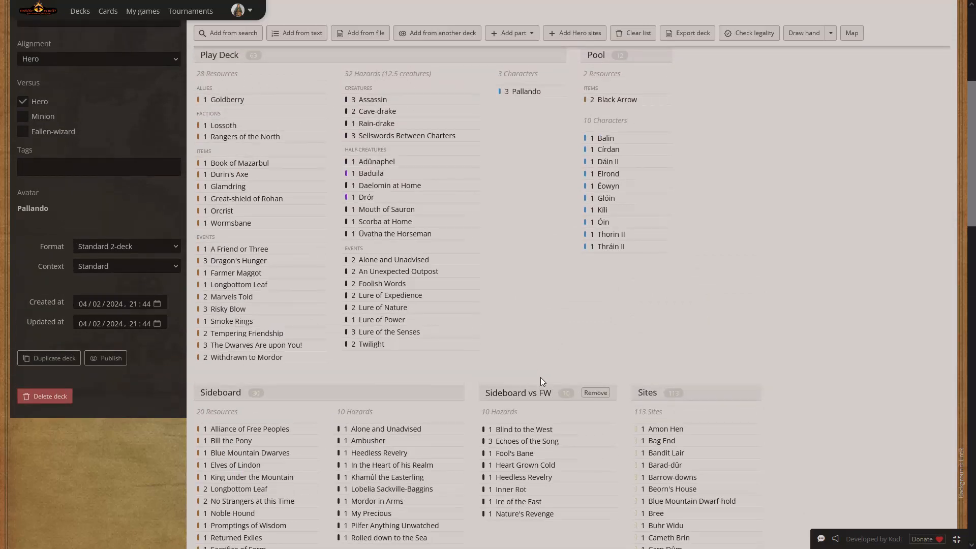
pyautogui.click(24, 131)
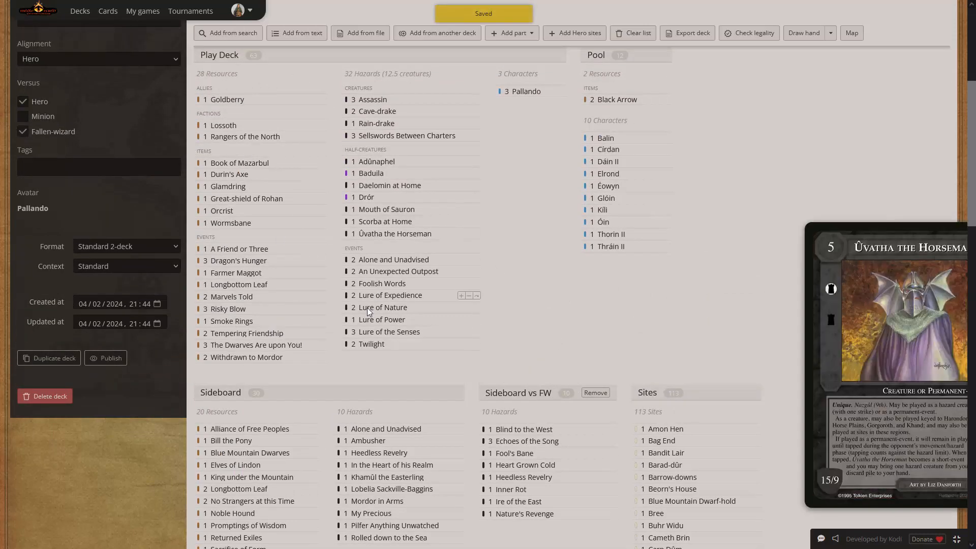
# Remove all the hazards from the Play Deck and confirm the removal
pyautogui.scroll(-4, 654, 227)
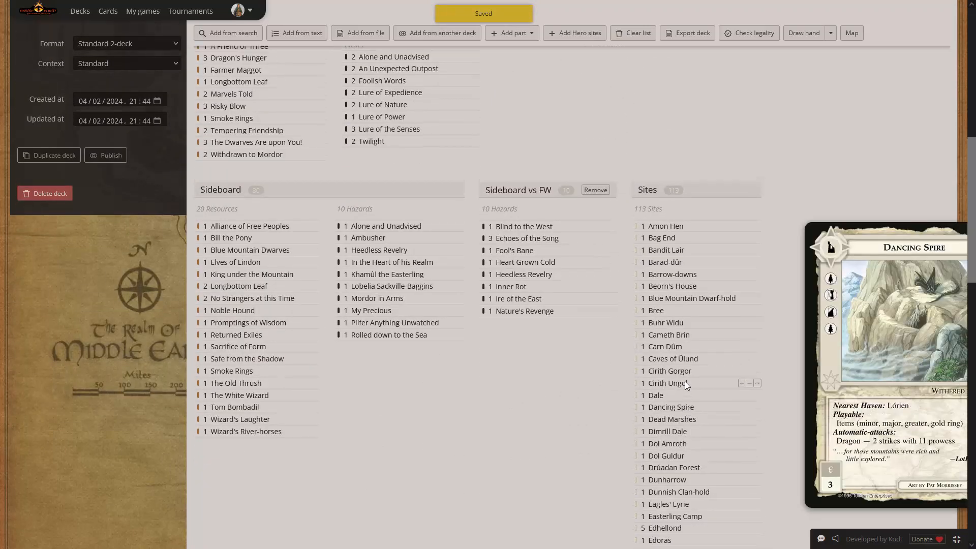
pyautogui.scroll(9, 667, 367)
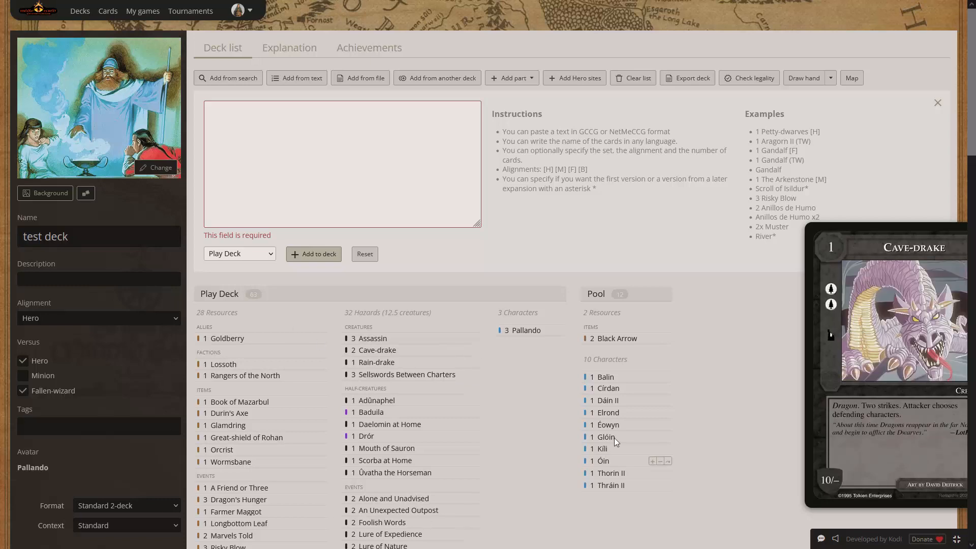
pyautogui.scroll(-3, 460, 462)
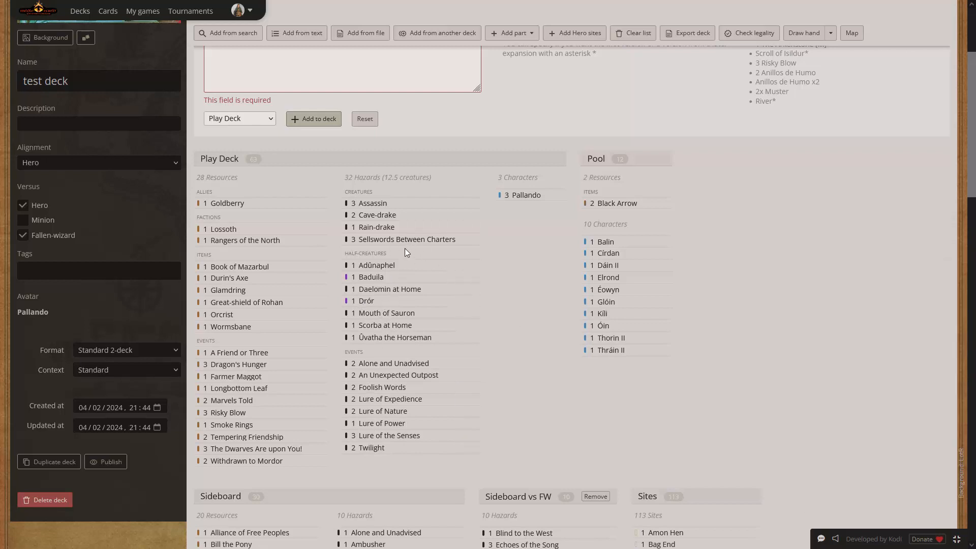
pyautogui.scroll(1, 408, 270)
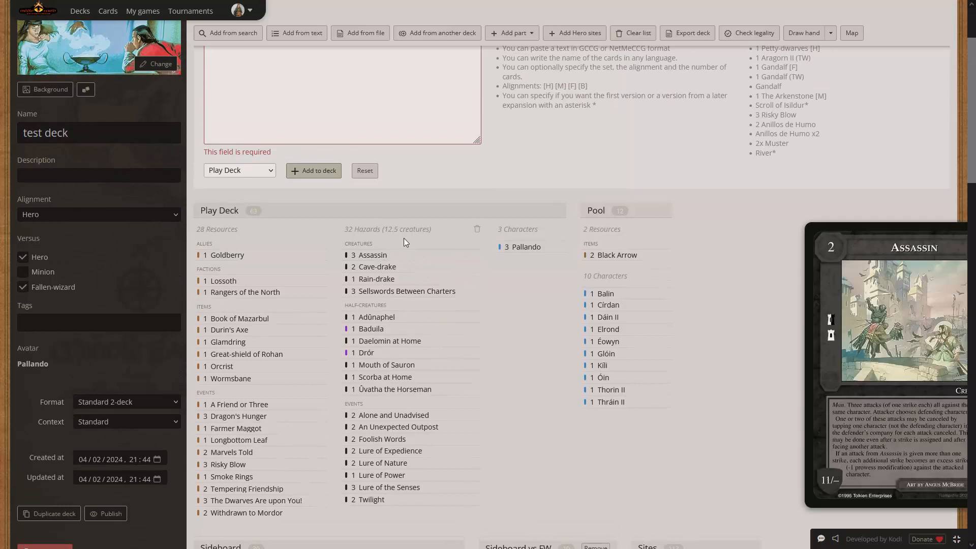
pyautogui.click(477, 230)
pyautogui.click(465, 321)
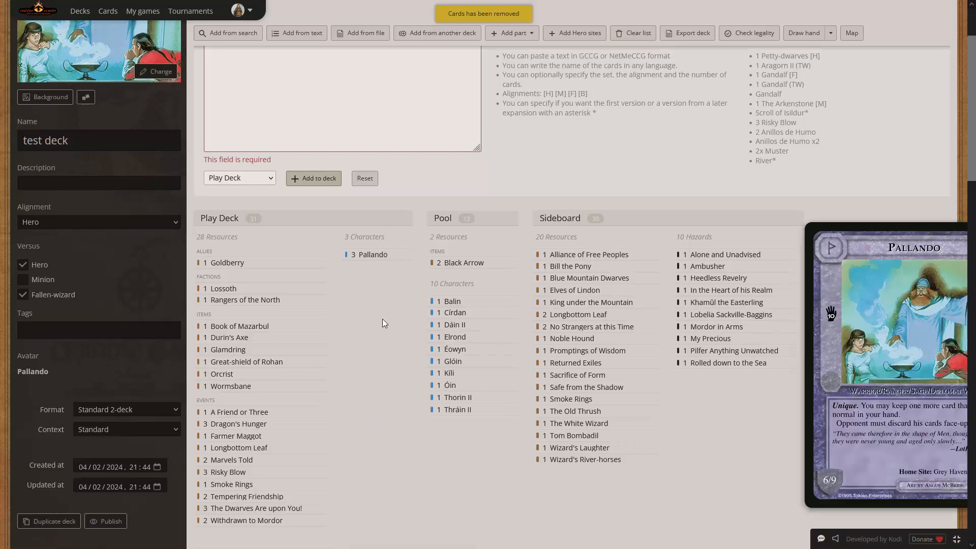
# Import only the Play Deck hazards from the existing deck "Viaje en metro a Moria" and look over the added cards
pyautogui.scroll(2, 382, 319)
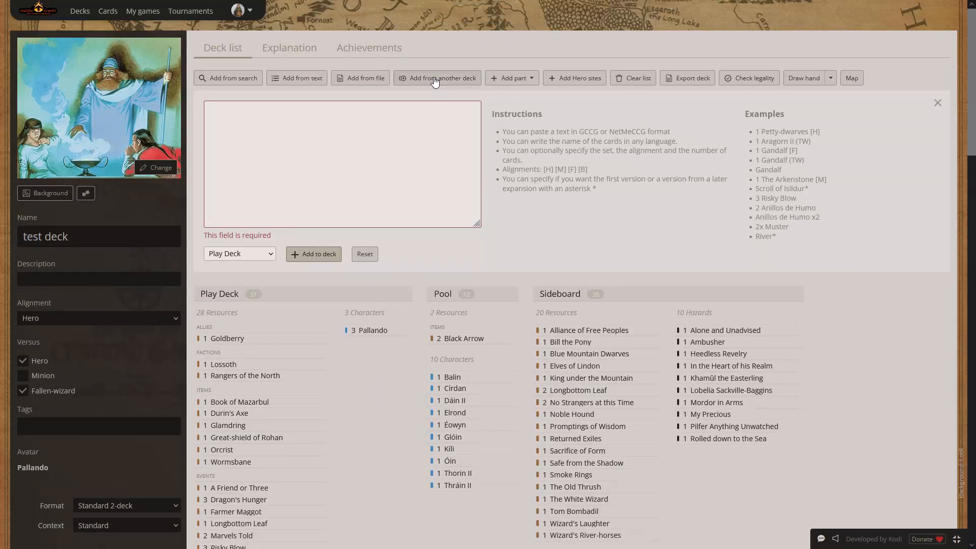
pyautogui.click(435, 79)
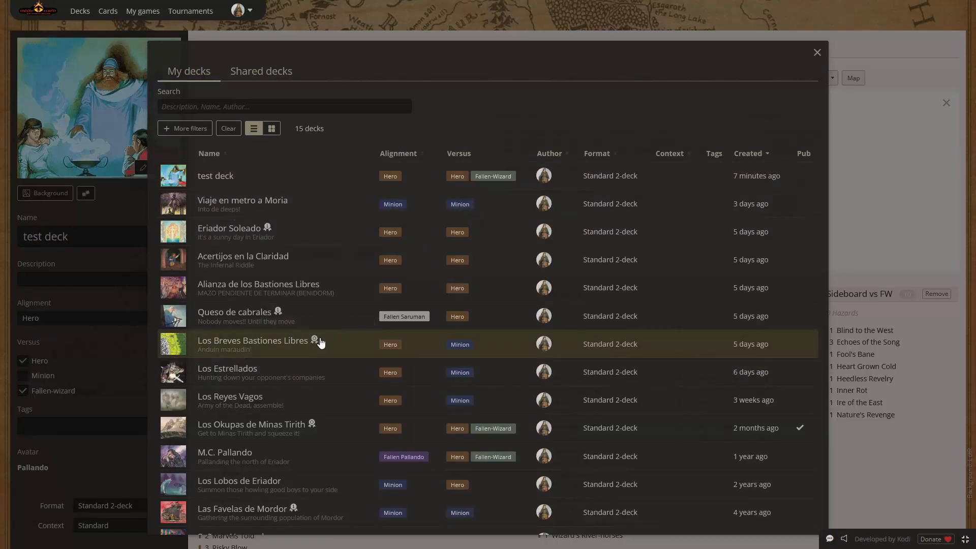
pyautogui.click(265, 204)
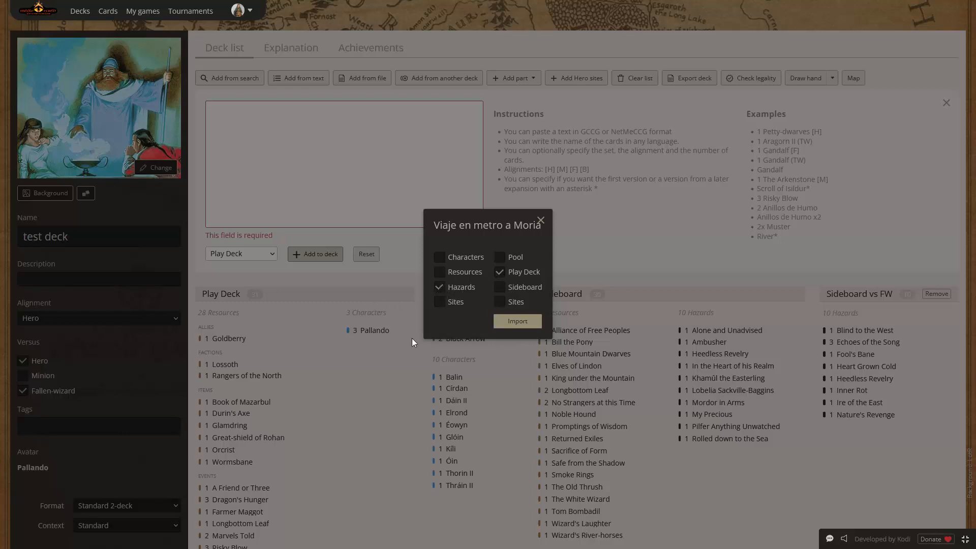
pyautogui.click(515, 323)
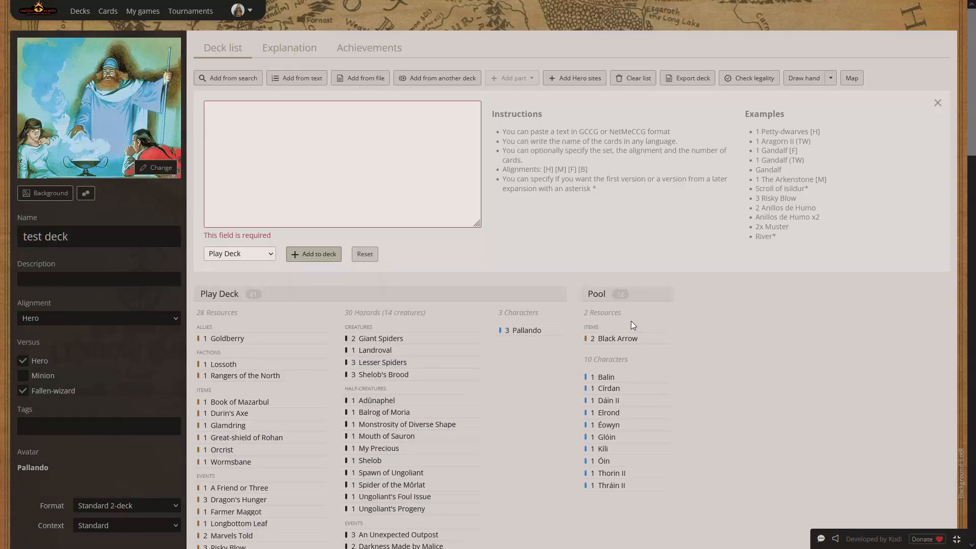
pyautogui.scroll(-3, 396, 407)
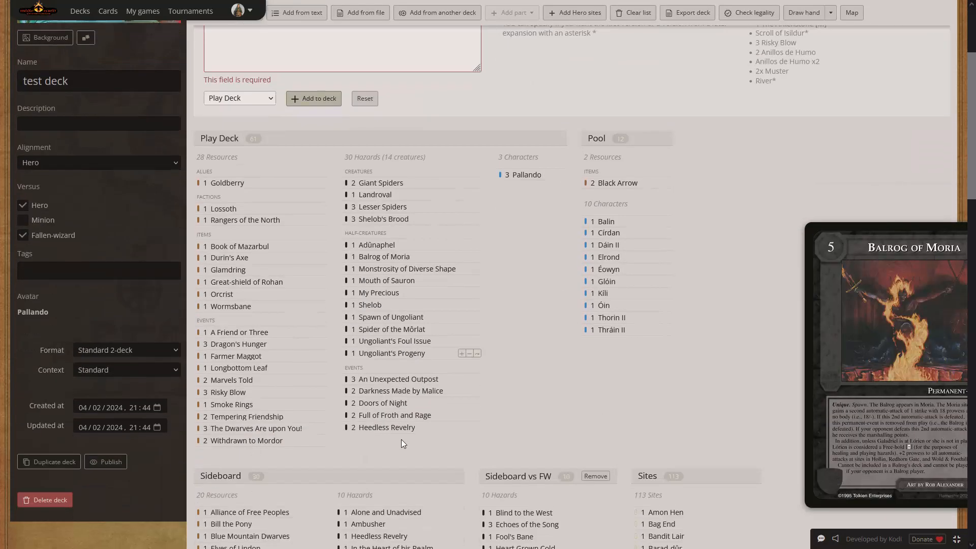
pyautogui.scroll(3, 387, 436)
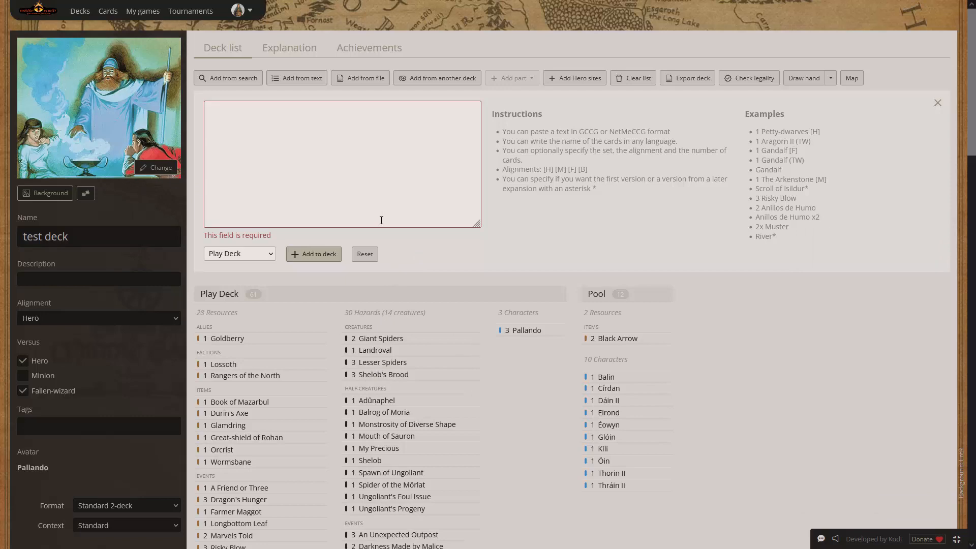
# Search the card images for "mazarb" and set Book of Mazarbul as the deck's picture
pyautogui.scroll(-3, 381, 216)
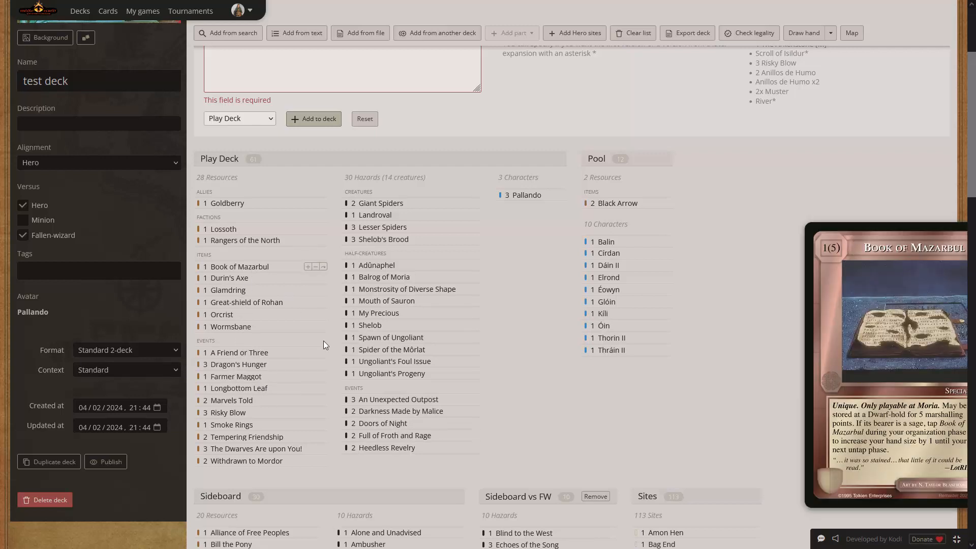
pyautogui.scroll(3, 323, 340)
pyautogui.click(152, 171)
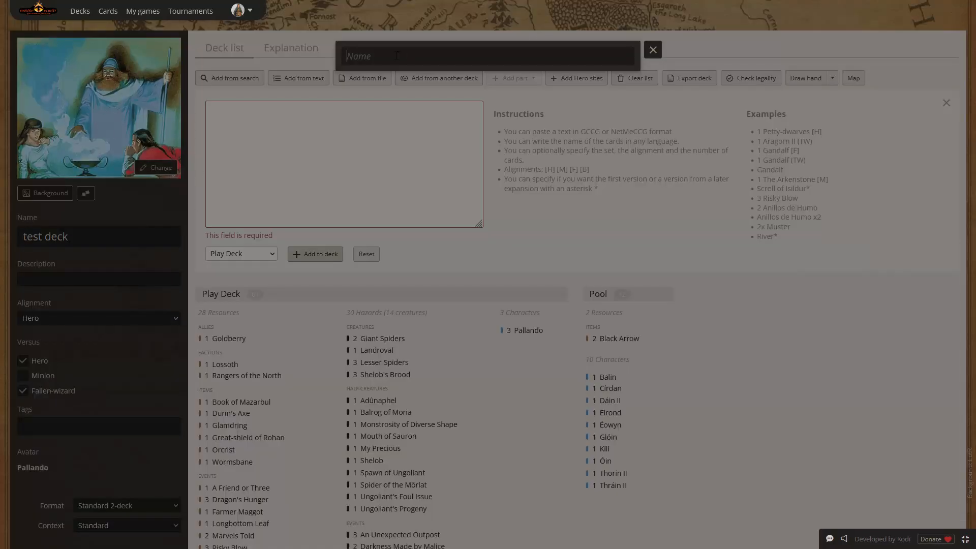
pyautogui.write('mazarb')
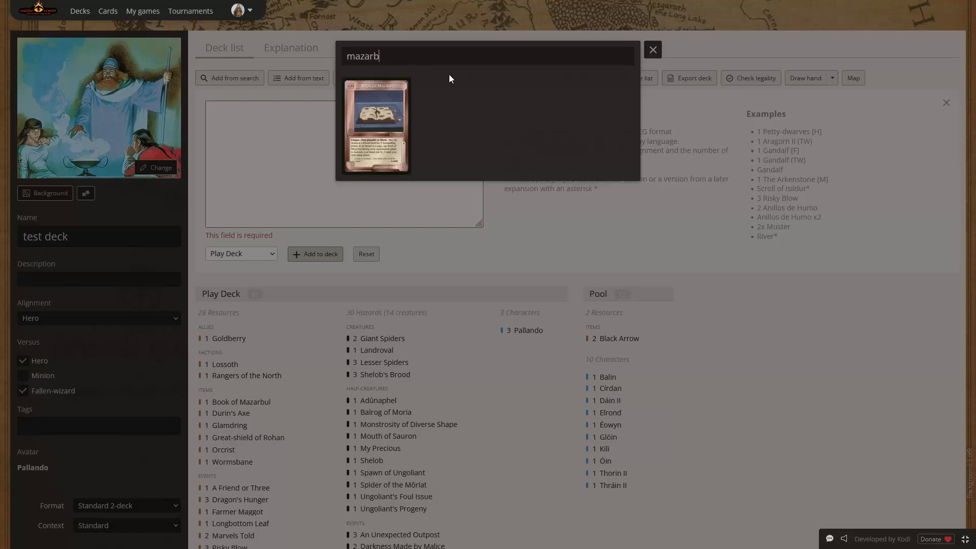
pyautogui.moveTo(375, 123)
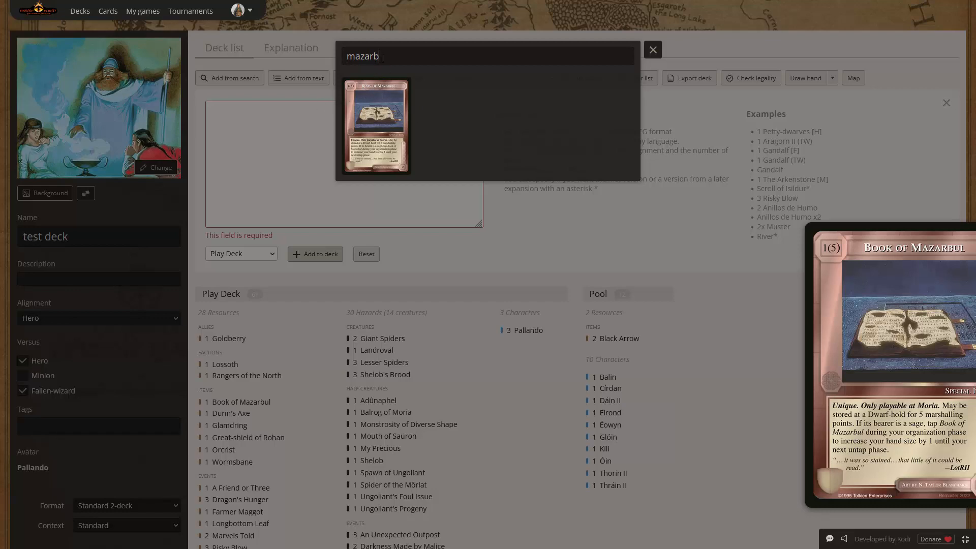
pyautogui.moveTo(345, 56); pyautogui.dragTo(395, 58)
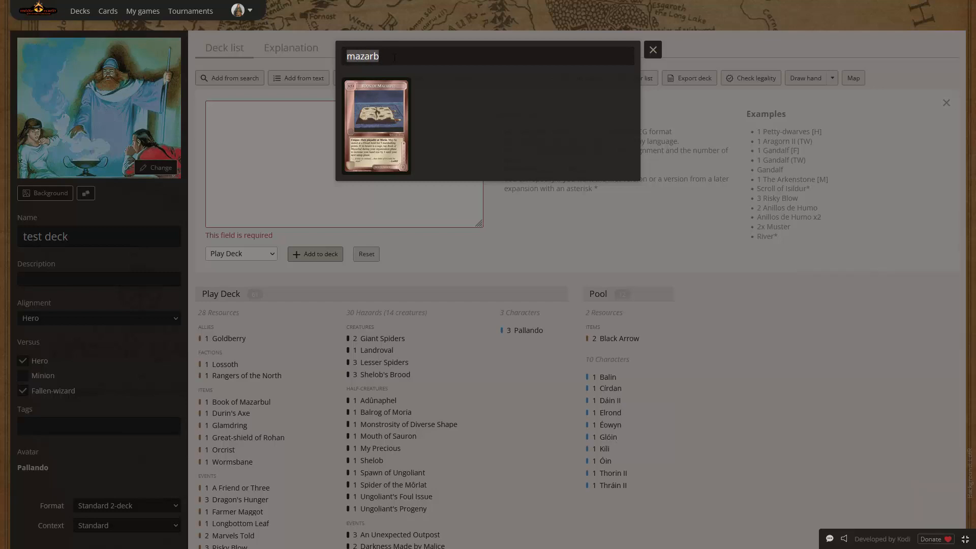
pyautogui.click(378, 112)
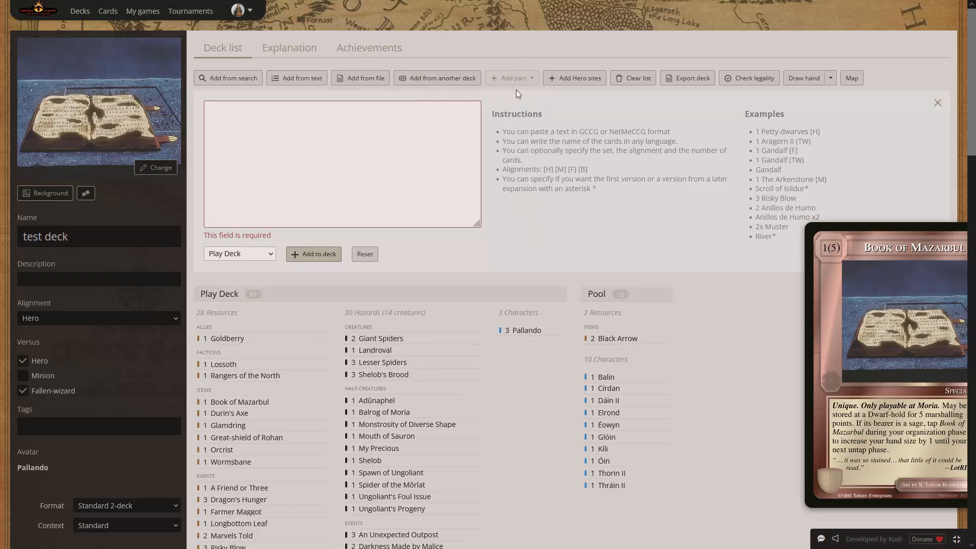
# Export the deck, switch to File Explorer and open the Descargas folder
pyautogui.scroll(-4, 520, 103)
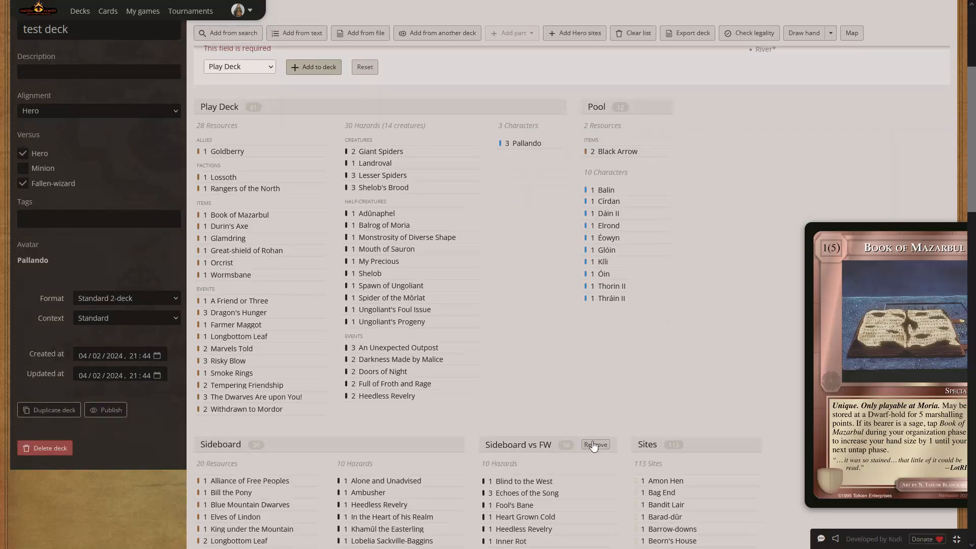
pyautogui.scroll(4, 521, 356)
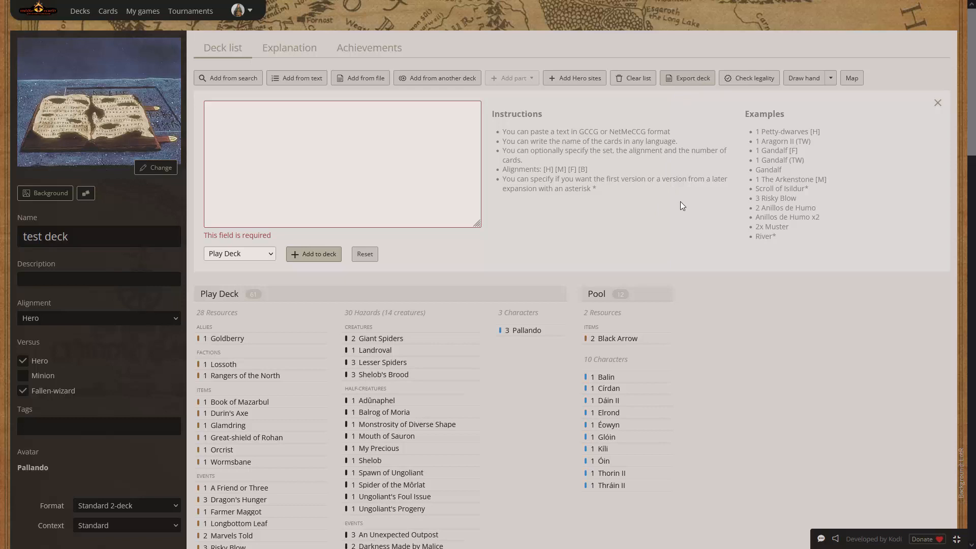
pyautogui.hotkey('alt', 'Tab')
pyautogui.hotkey('alt', 'Tab')
pyautogui.hotkey('alt', 'Tab')
pyautogui.hotkey('alt', 'Tab')
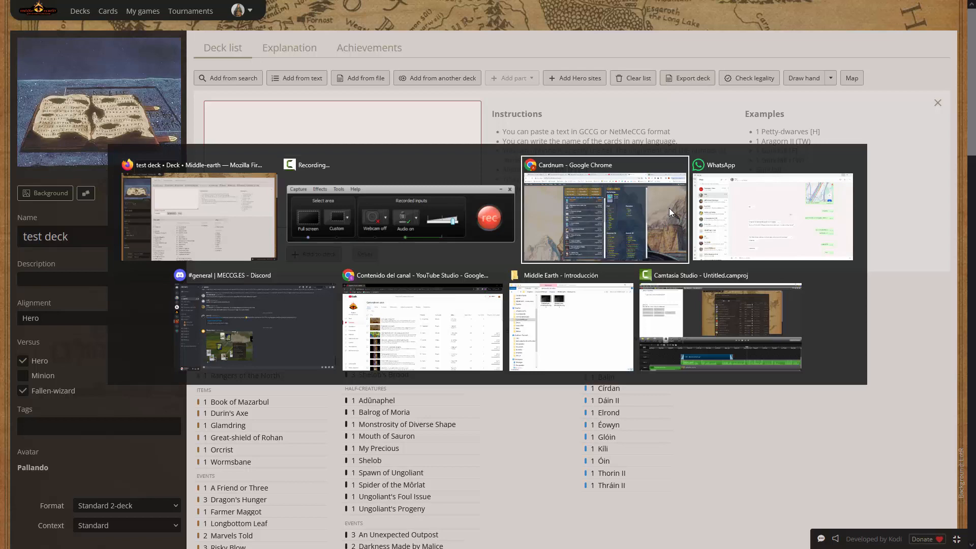
pyautogui.hotkey('alt', 'Tab')
pyautogui.hotkey('alt', 'Tab')
pyautogui.hotkey('alt', 'Tab')
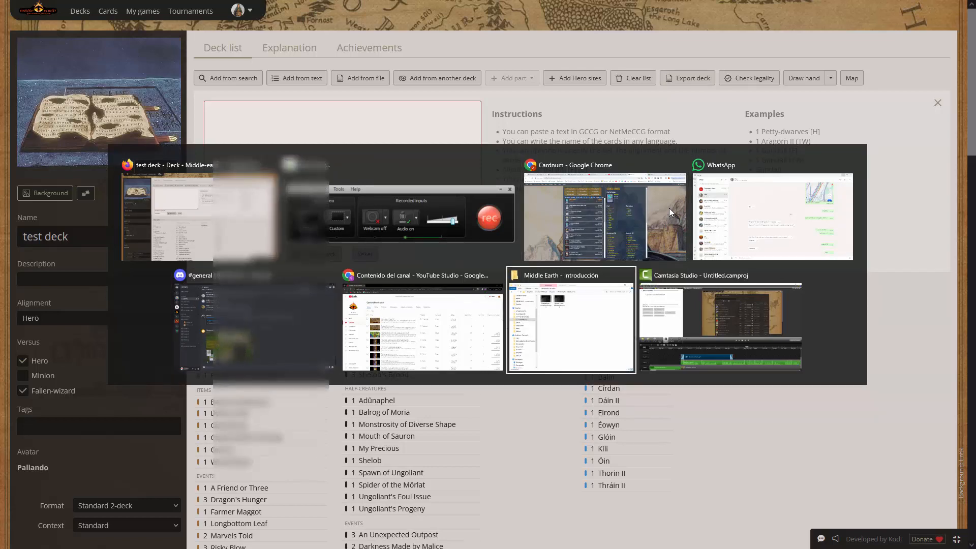
pyautogui.press('super')
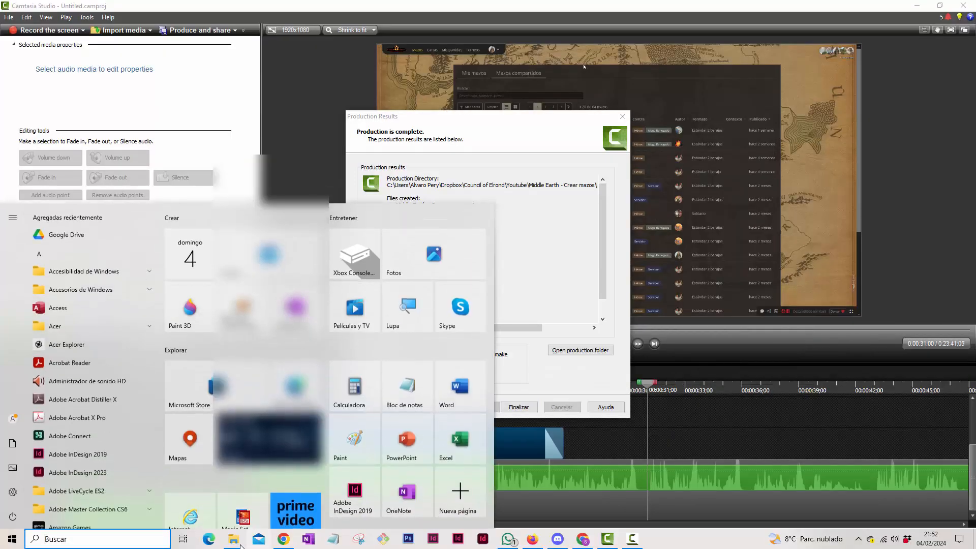
pyautogui.click(238, 542)
pyautogui.scroll(3, 287, 251)
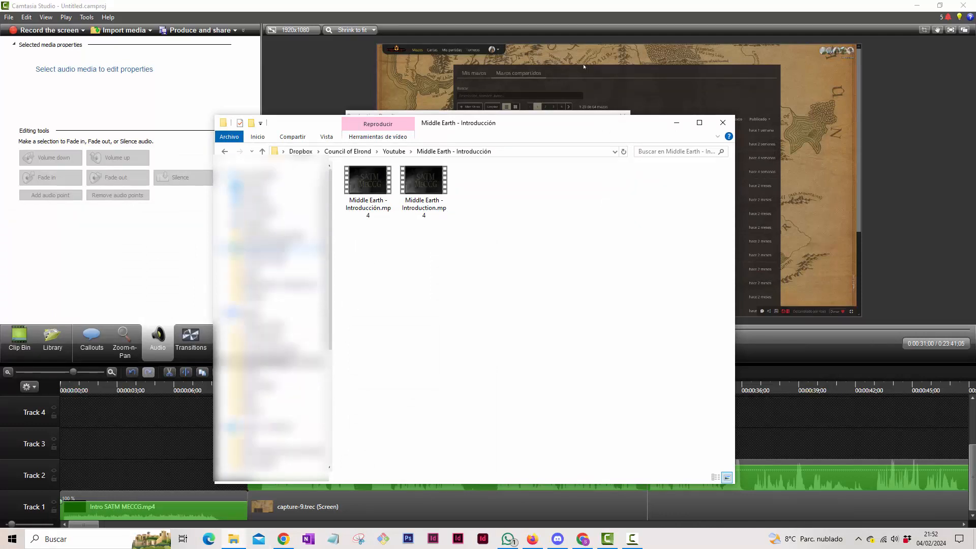
pyautogui.click(277, 199)
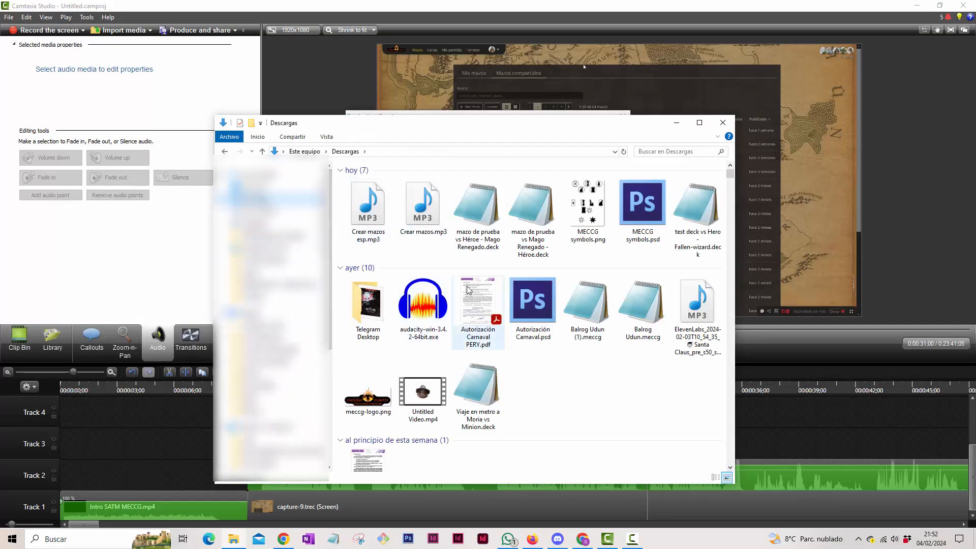
# Open the exported file "test deck vs Hero - Fallen-wizard.deck" in Notepad, then move and widen its window
pyautogui.click(703, 225)
pyautogui.doubleClick(703, 225)
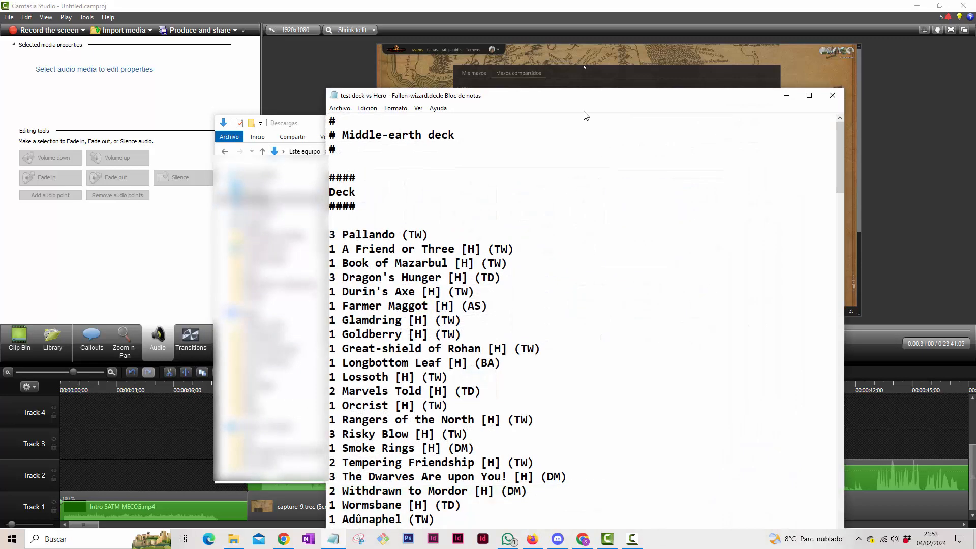
pyautogui.moveTo(578, 104); pyautogui.dragTo(439, 29)
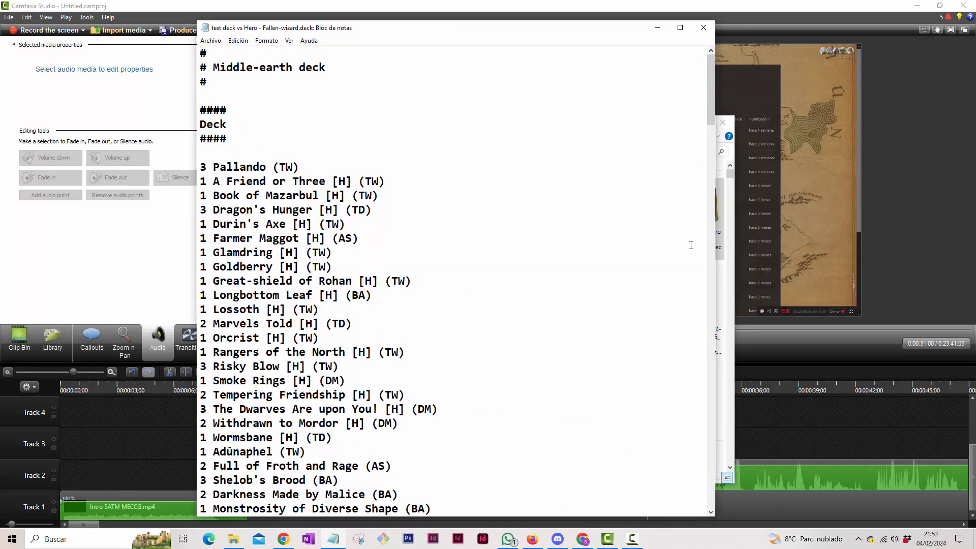
pyautogui.moveTo(754, 225); pyautogui.dragTo(758, 225)
# Examine the card sections in the exported text, highlight the card lines under Deck, and close the file
pyautogui.scroll(-12, 349, 212)
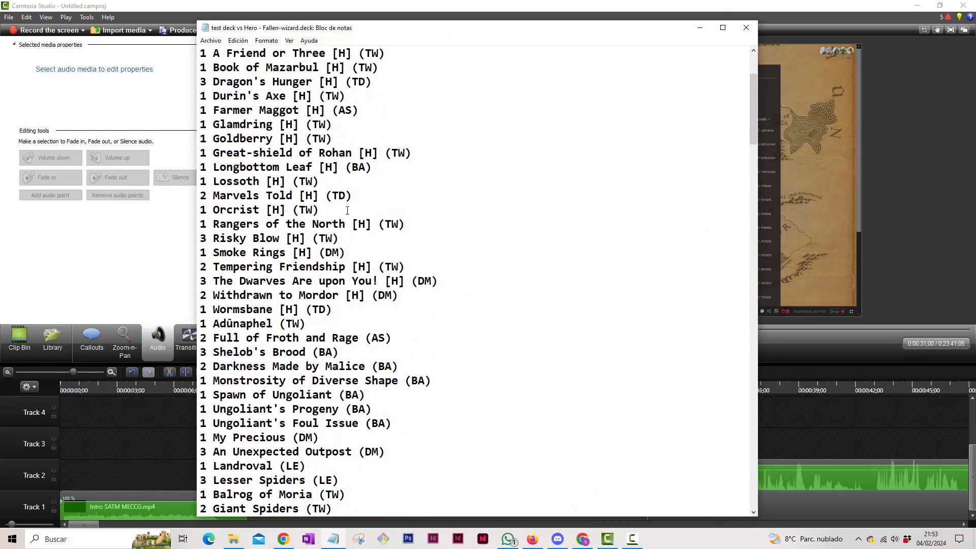
pyautogui.scroll(-7, 349, 212)
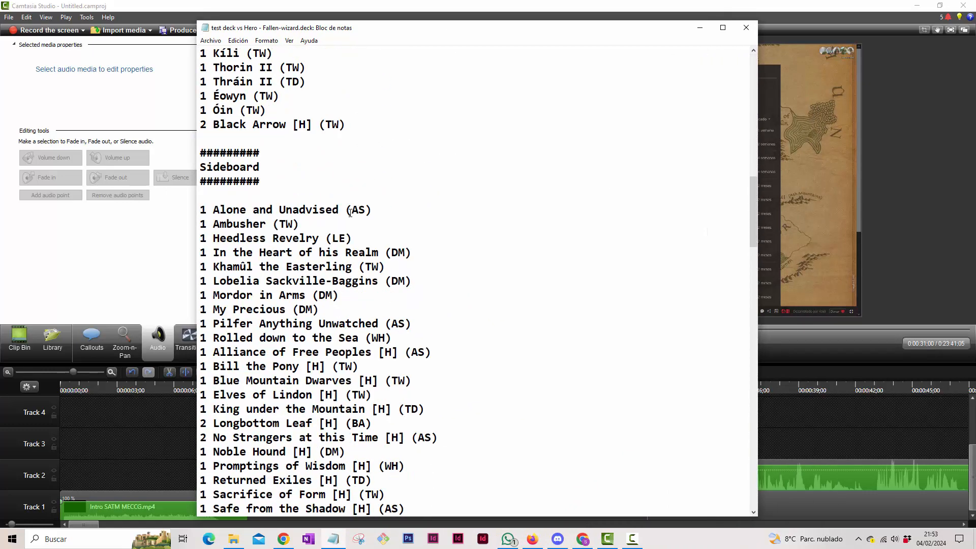
pyautogui.scroll(20, 354, 214)
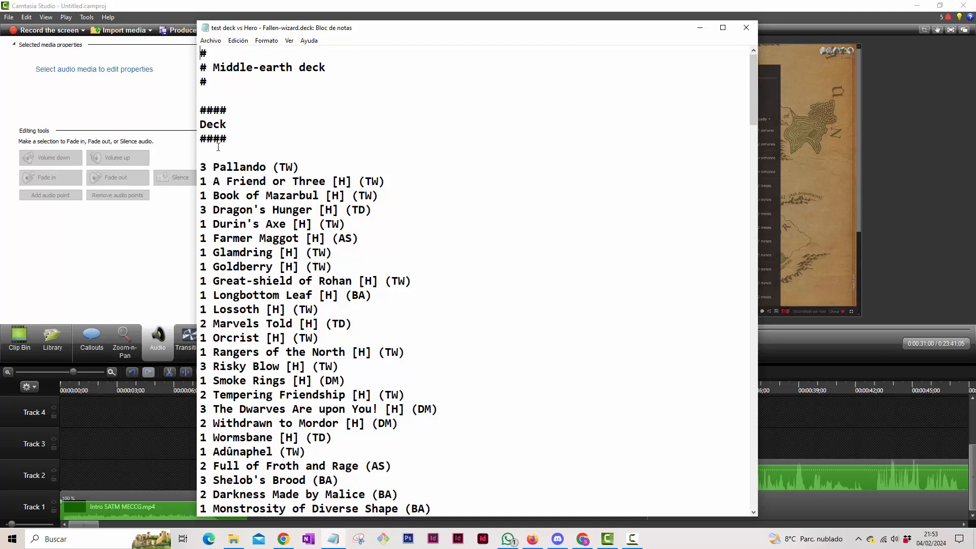
pyautogui.moveTo(203, 167); pyautogui.dragTo(431, 493)
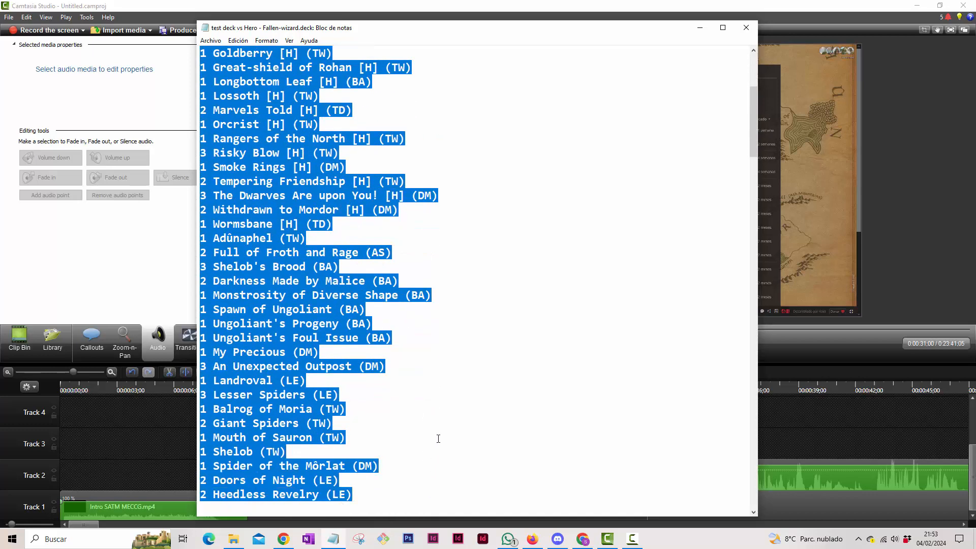
pyautogui.scroll(6, 438, 439)
pyautogui.click(746, 27)
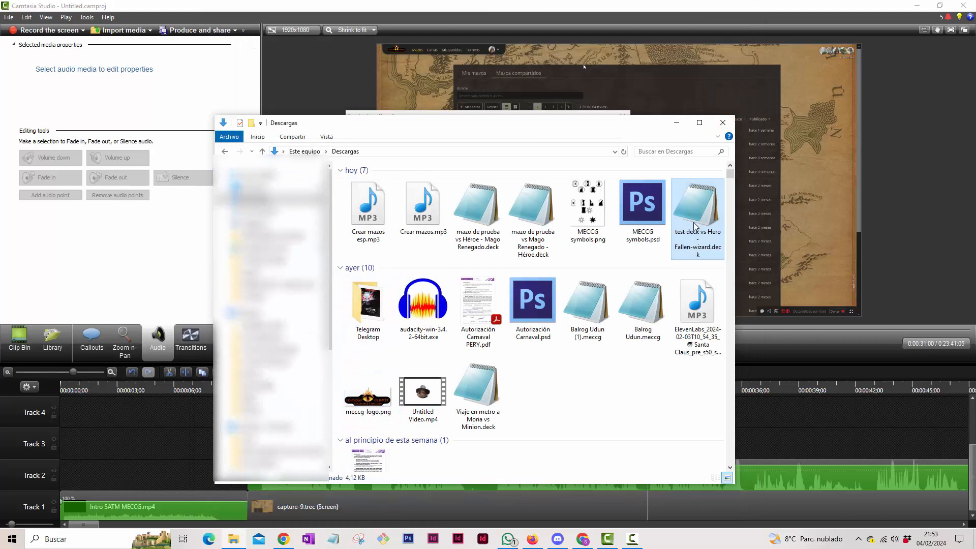
# Close File Explorer, return to the deck editor, run the legality check and examine the reported card-limit issues
pyautogui.click(722, 123)
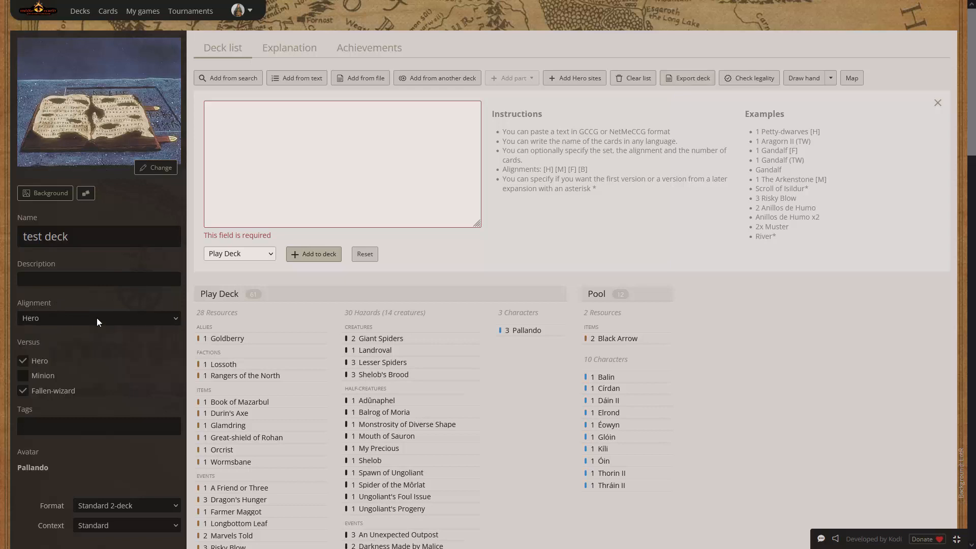
pyautogui.click(747, 80)
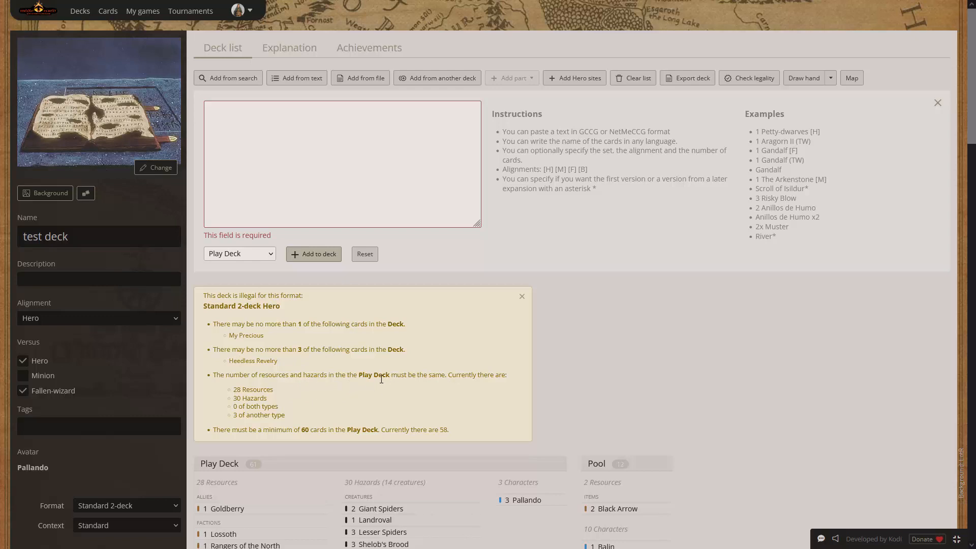
pyautogui.scroll(-1, 279, 324)
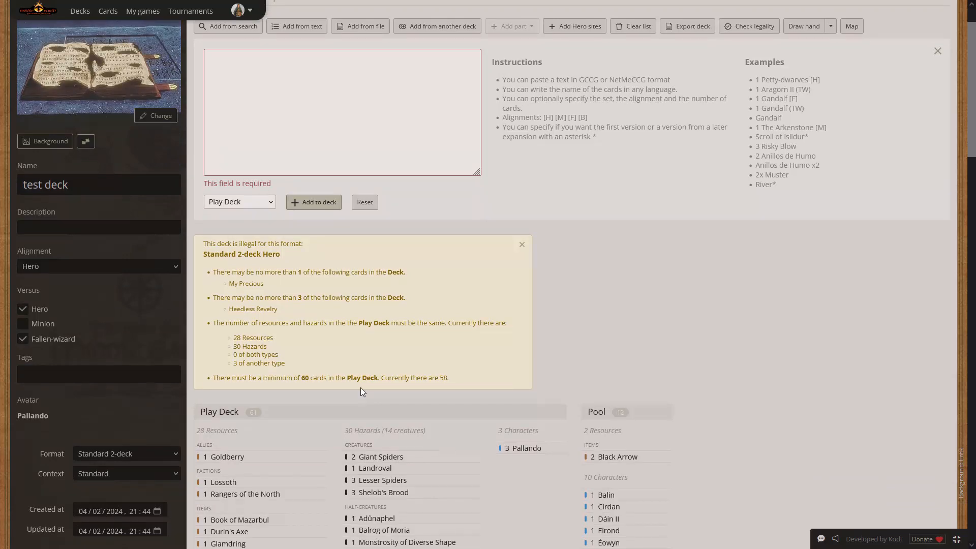
pyautogui.scroll(-3, 361, 391)
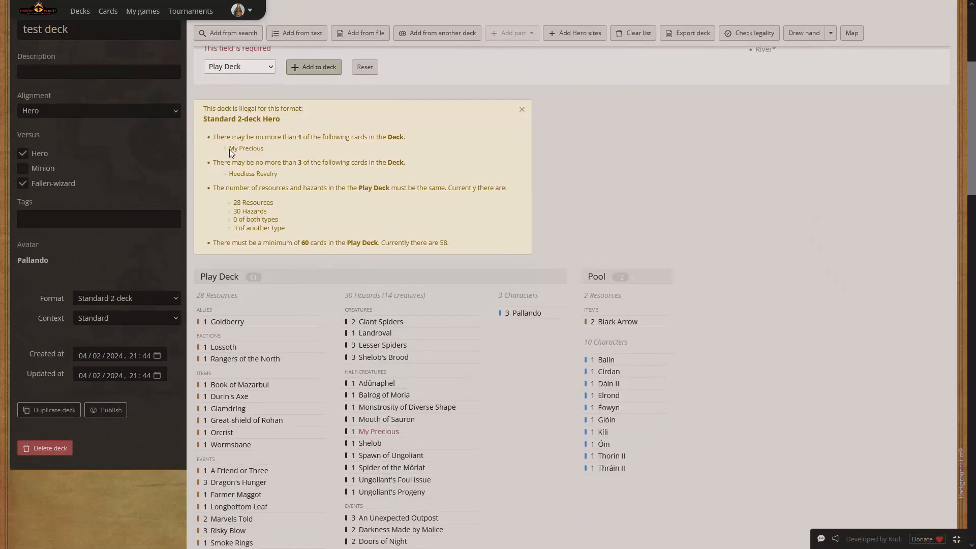
pyautogui.moveTo(237, 150); pyautogui.dragTo(283, 173)
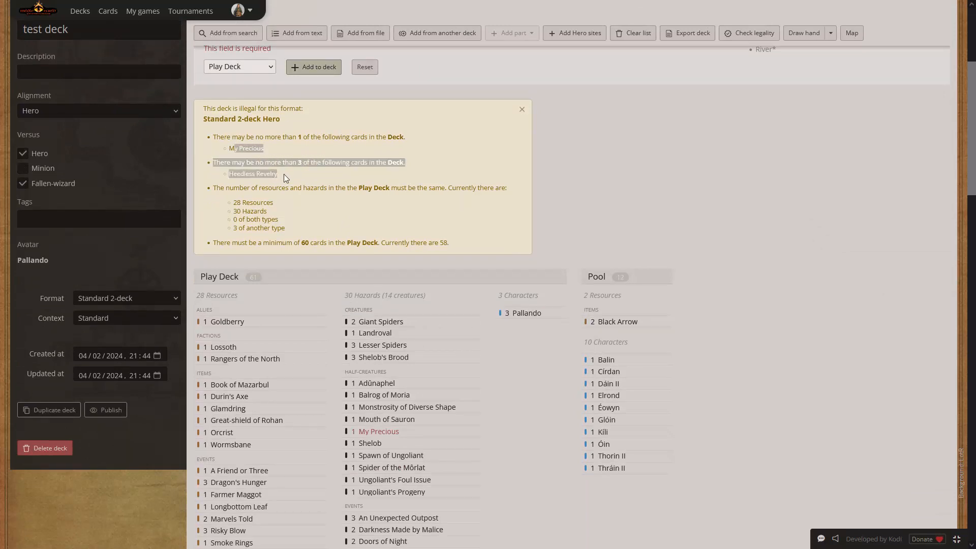
pyautogui.click(270, 169)
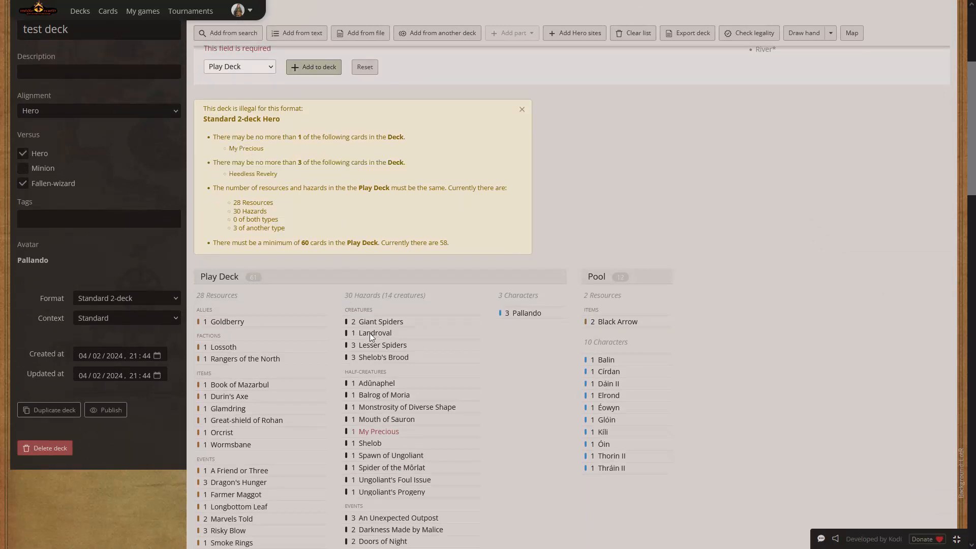
pyautogui.moveTo(365, 431)
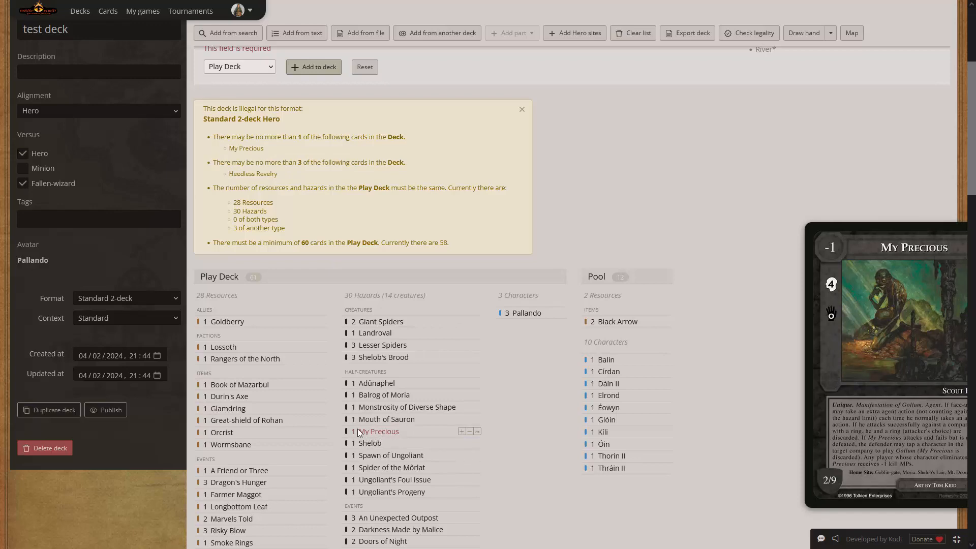
# Remove the single copy of My Precious from the Sideboard's hazards
pyautogui.scroll(-8, 421, 433)
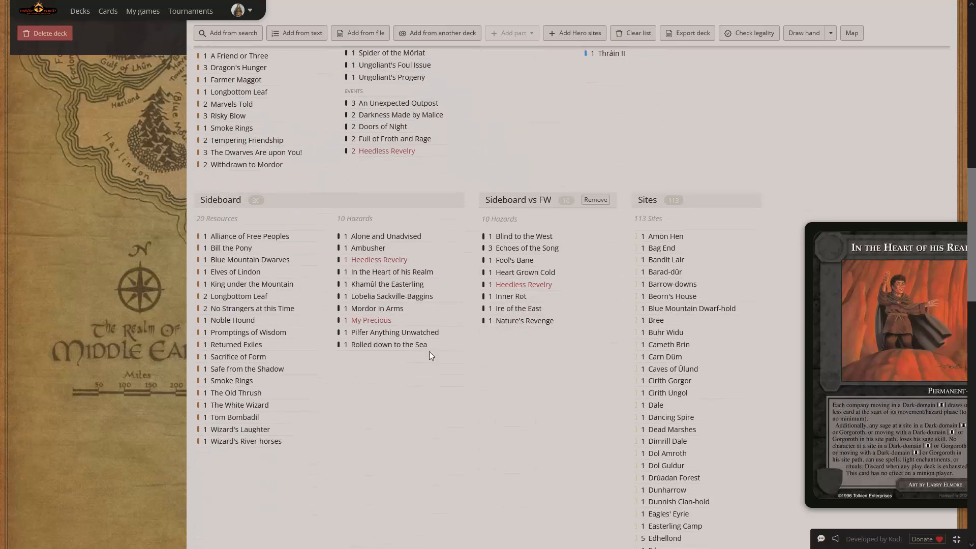
pyautogui.moveTo(380, 321)
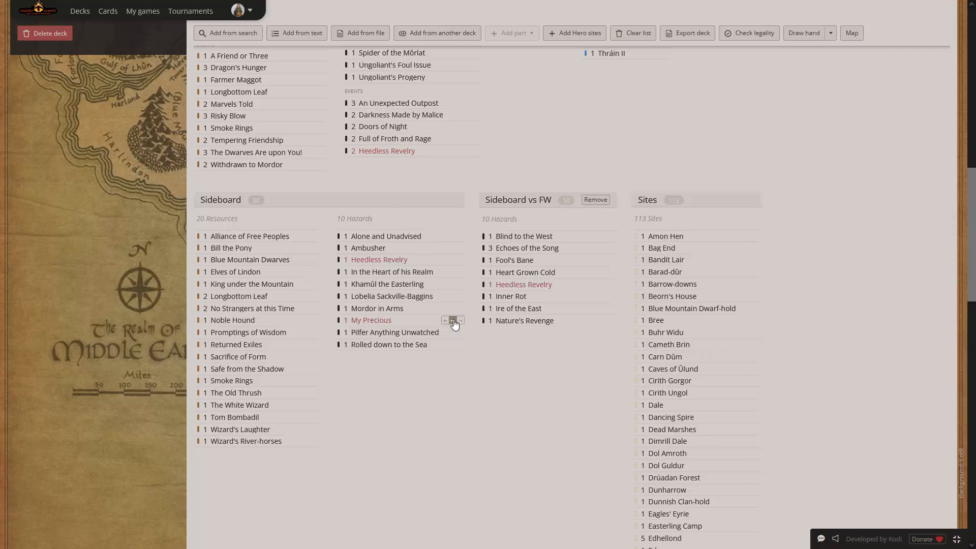
pyautogui.click(453, 321)
# Remove Heedless Revelry from the Sideboard vs FW and recheck the deck's legality
pyautogui.scroll(3, 415, 347)
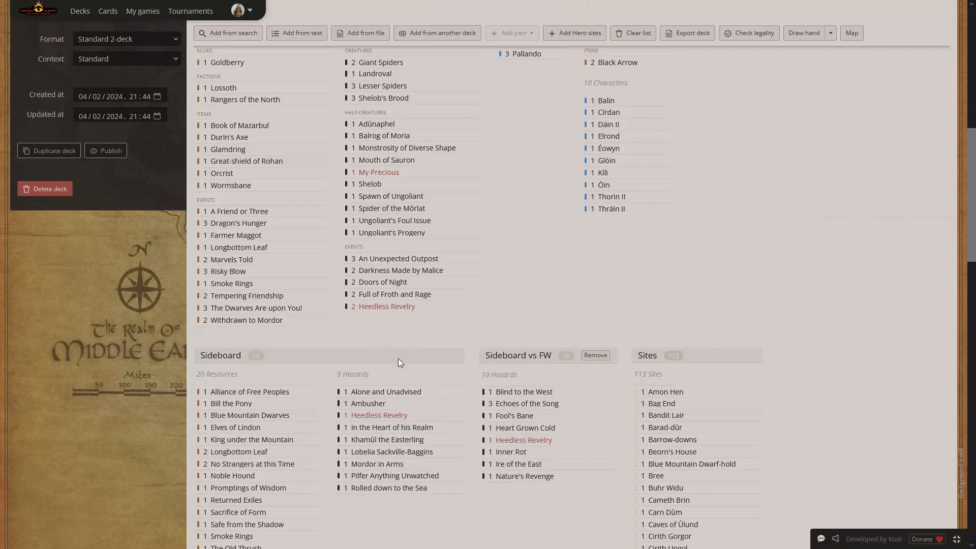
pyautogui.scroll(3, 395, 358)
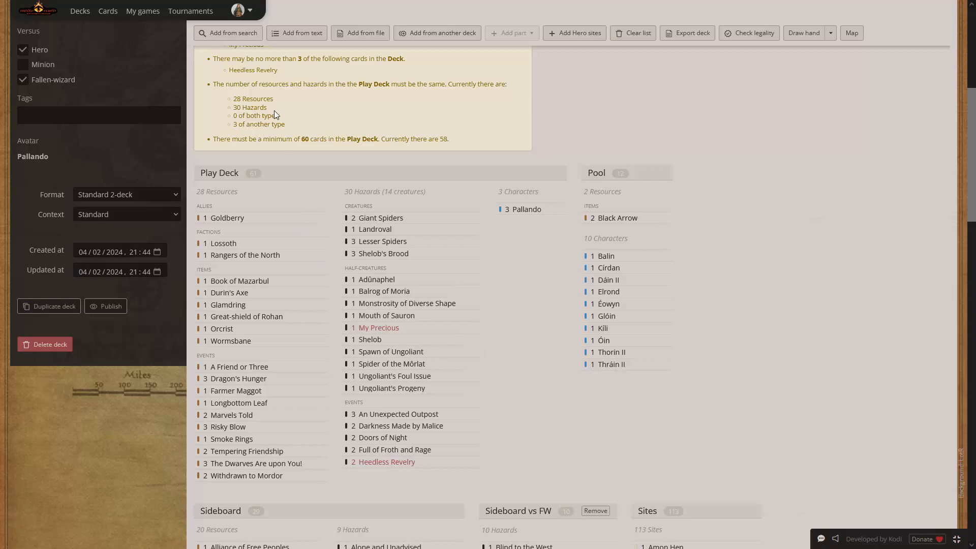
pyautogui.scroll(1, 277, 112)
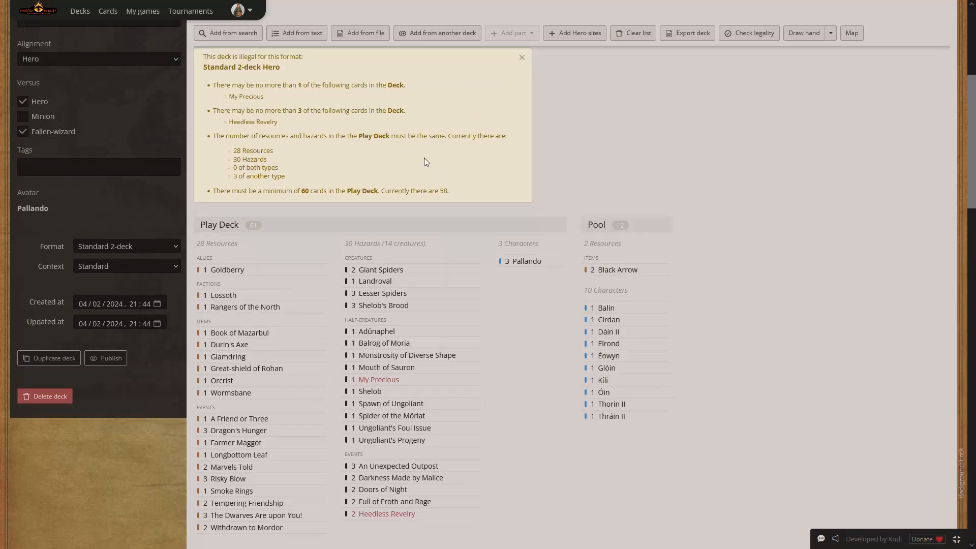
pyautogui.scroll(-4, 426, 161)
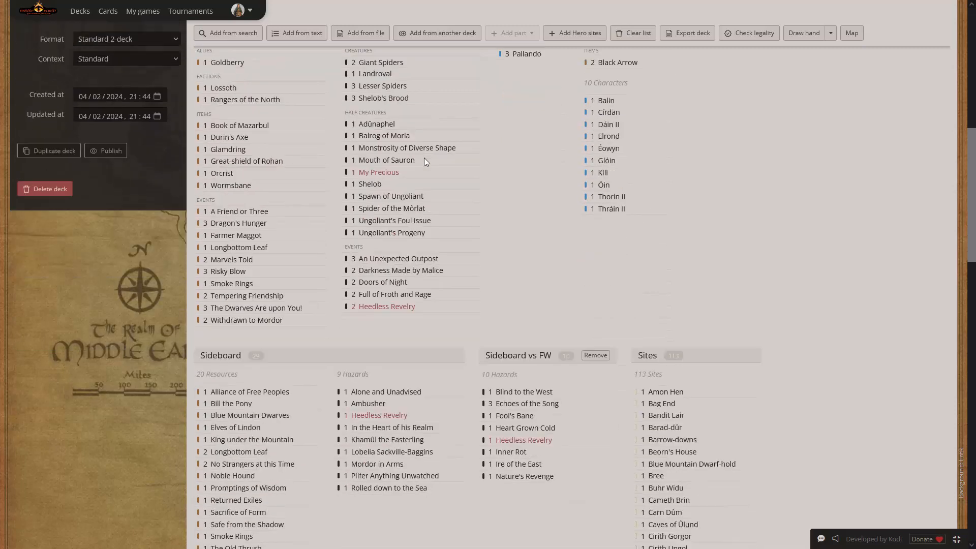
pyautogui.scroll(-2, 545, 300)
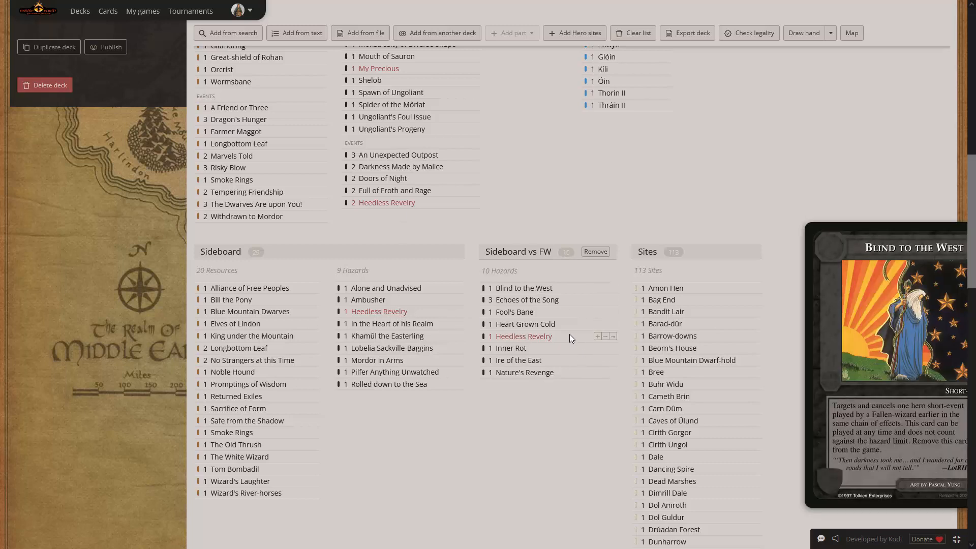
pyautogui.click(605, 336)
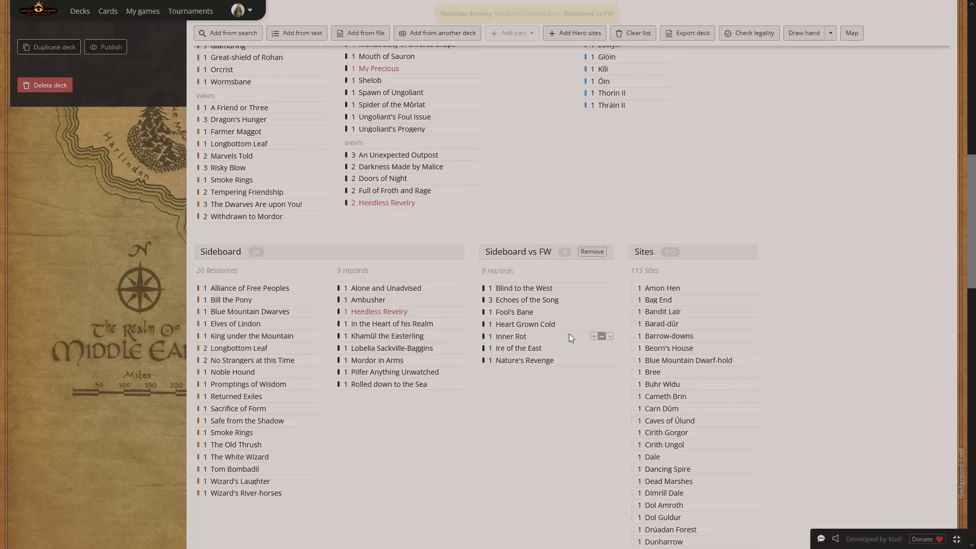
pyautogui.scroll(9, 355, 358)
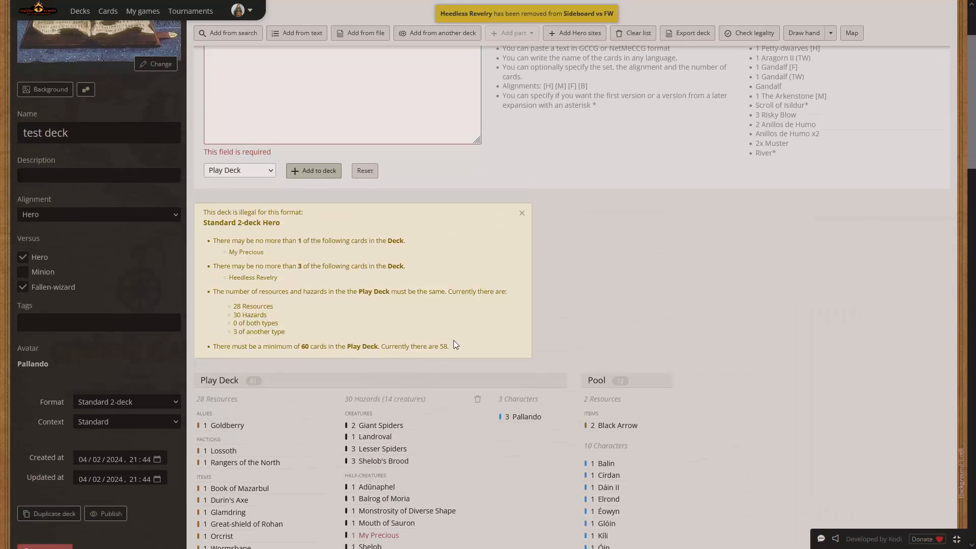
pyautogui.scroll(2, 514, 355)
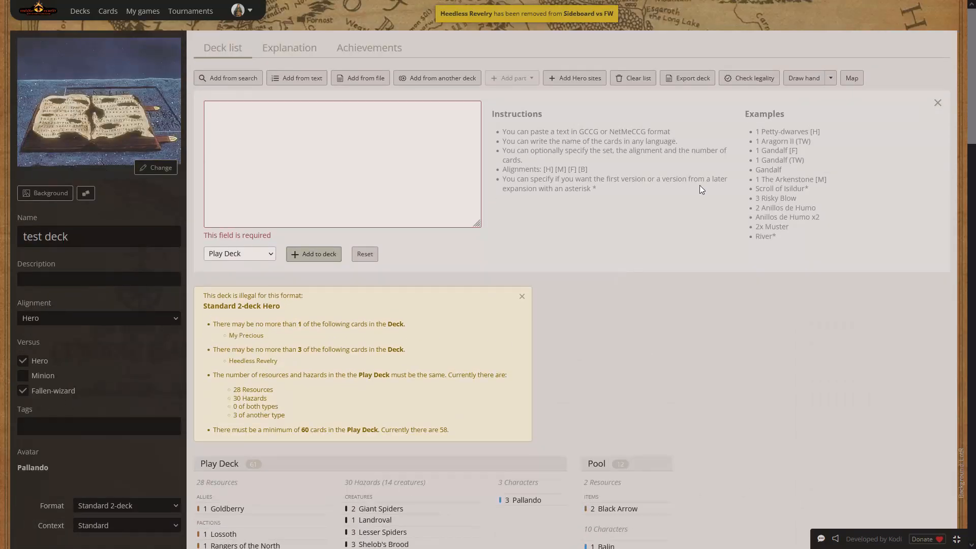
pyautogui.click(753, 79)
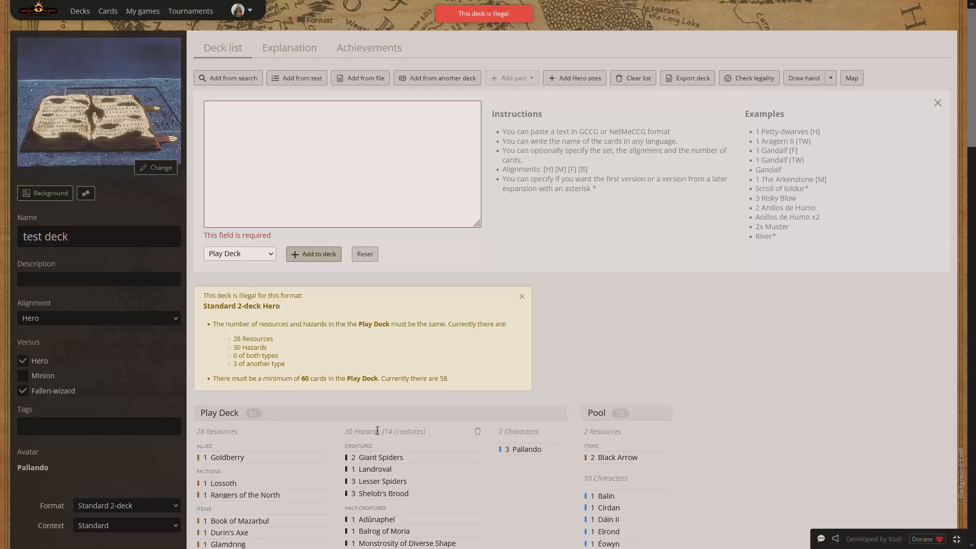
# Add two more copies of A Friend or Three to the Play Deck and recheck the deck's legality
pyautogui.scroll(-3, 347, 422)
pyautogui.scroll(-3, 345, 419)
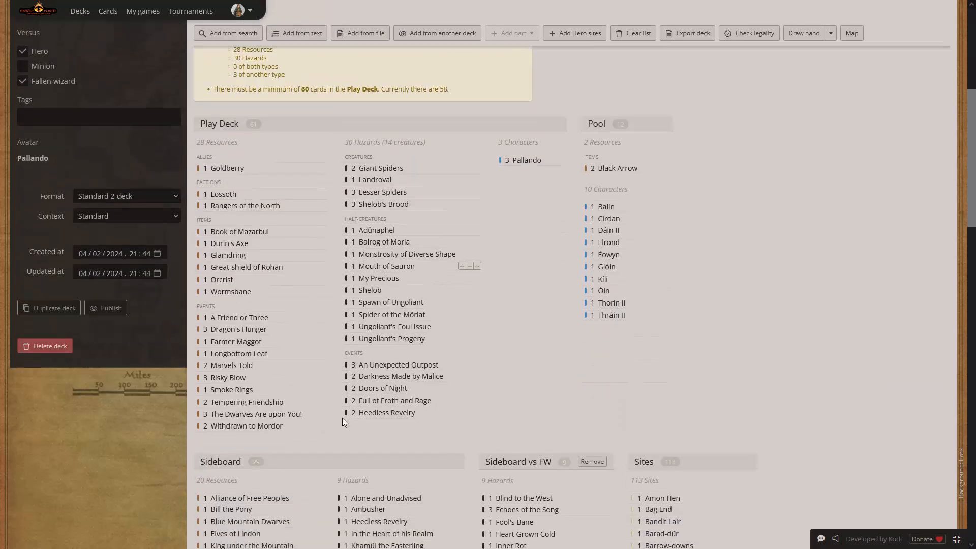
pyautogui.click(310, 317)
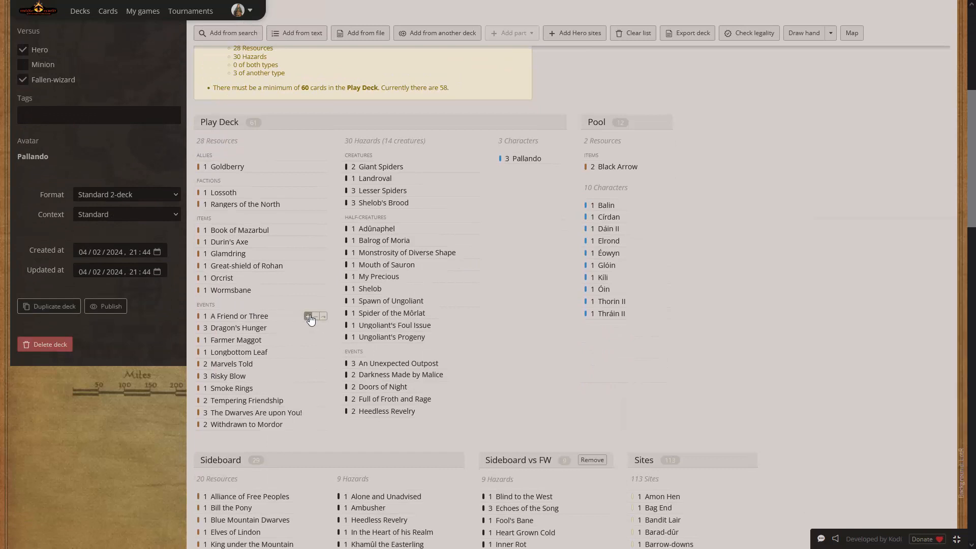
pyautogui.click(310, 316)
pyautogui.scroll(6, 320, 340)
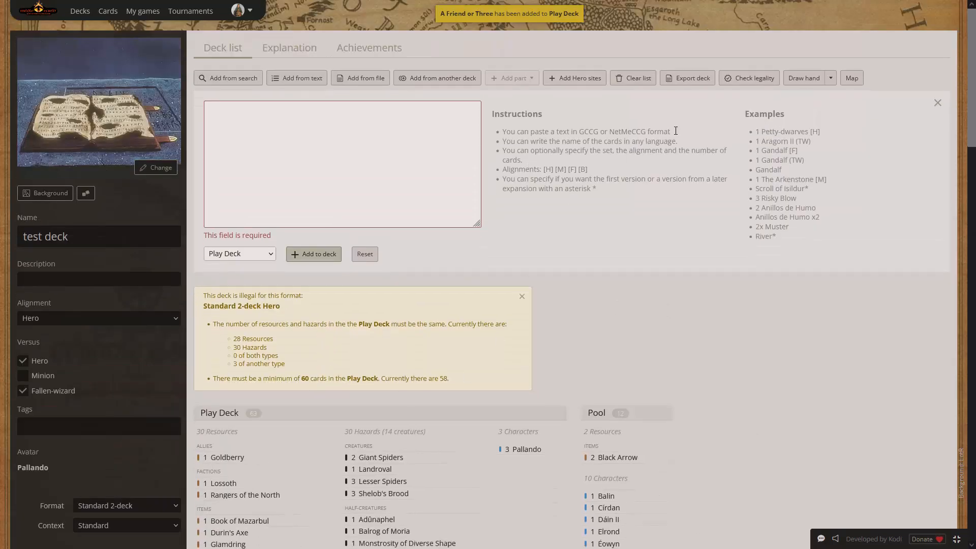
pyautogui.click(753, 78)
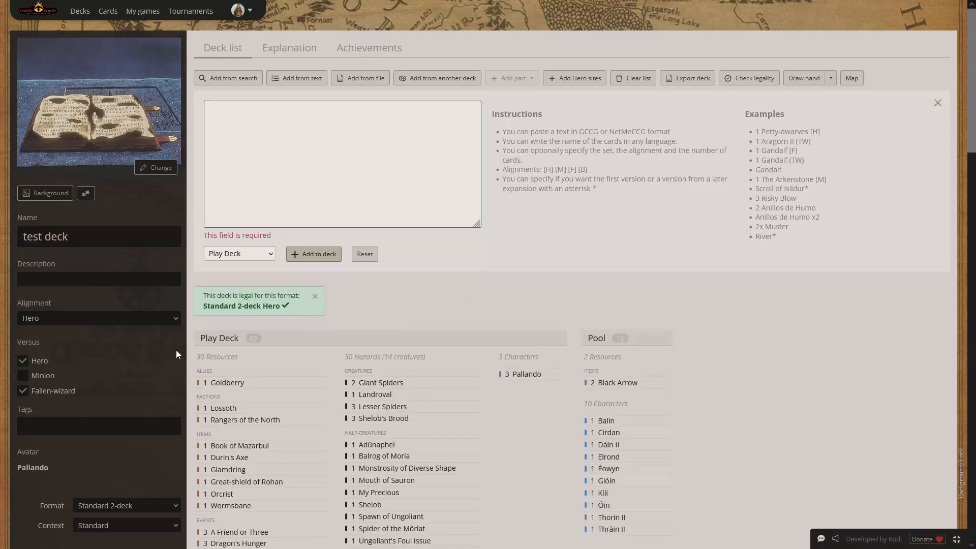
# Keep the Standard 2-deck format, dismiss the legality result and close the form for adding cards from text
pyautogui.click(175, 506)
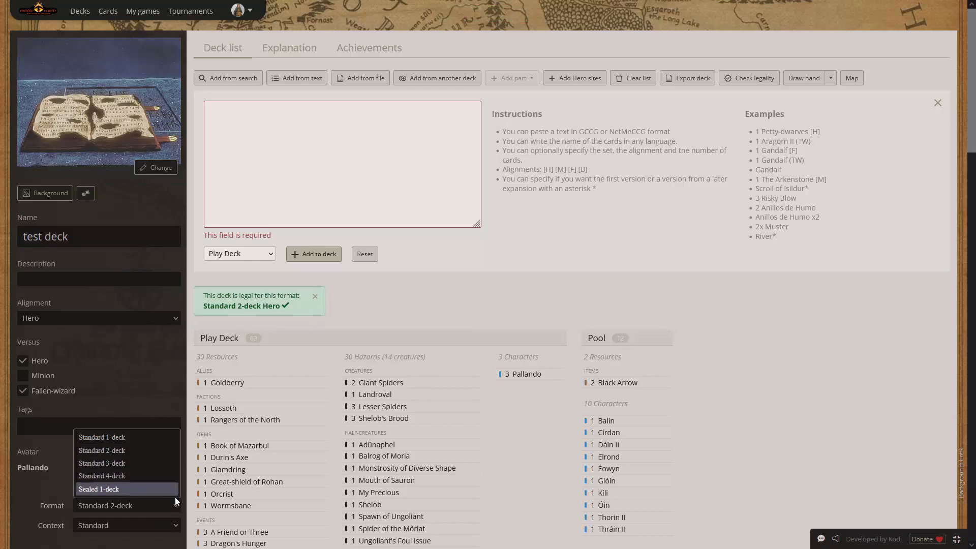
pyautogui.click(174, 505)
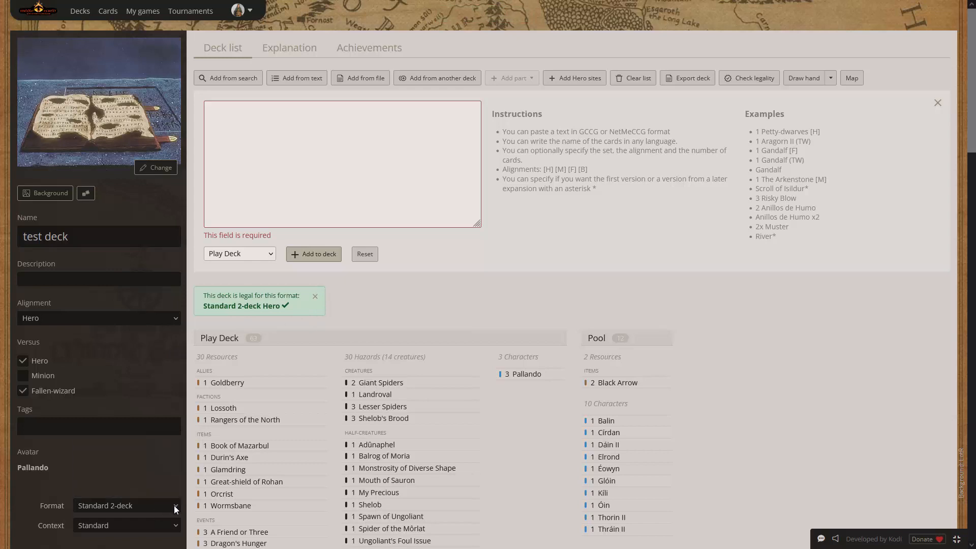
pyautogui.click(313, 297)
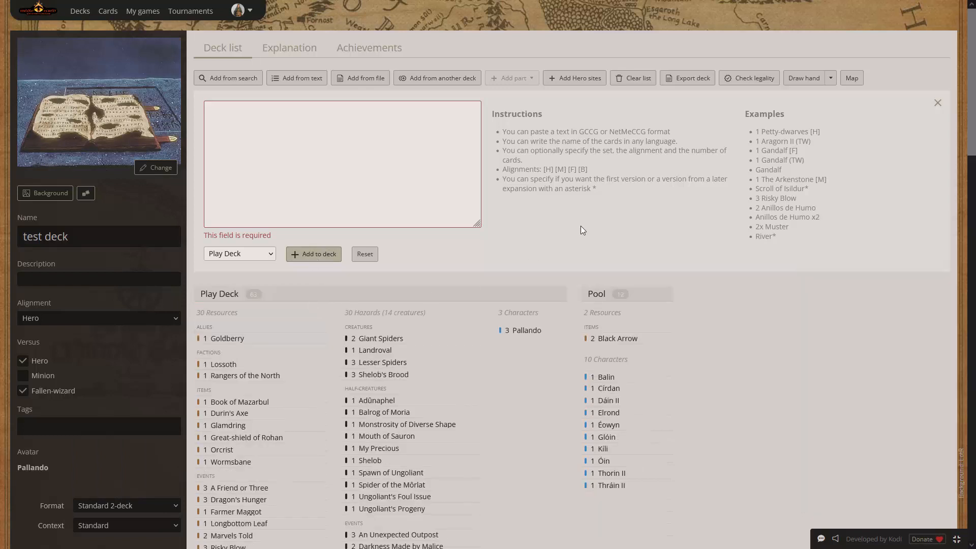
pyautogui.click(938, 103)
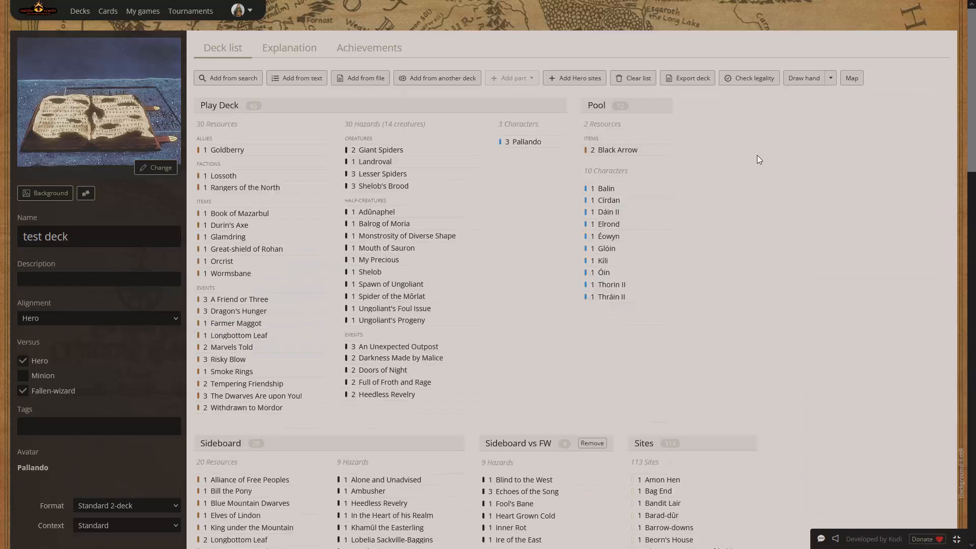
# Draw a series of random sample hands from the Play Deck to test its card mix
pyautogui.click(814, 81)
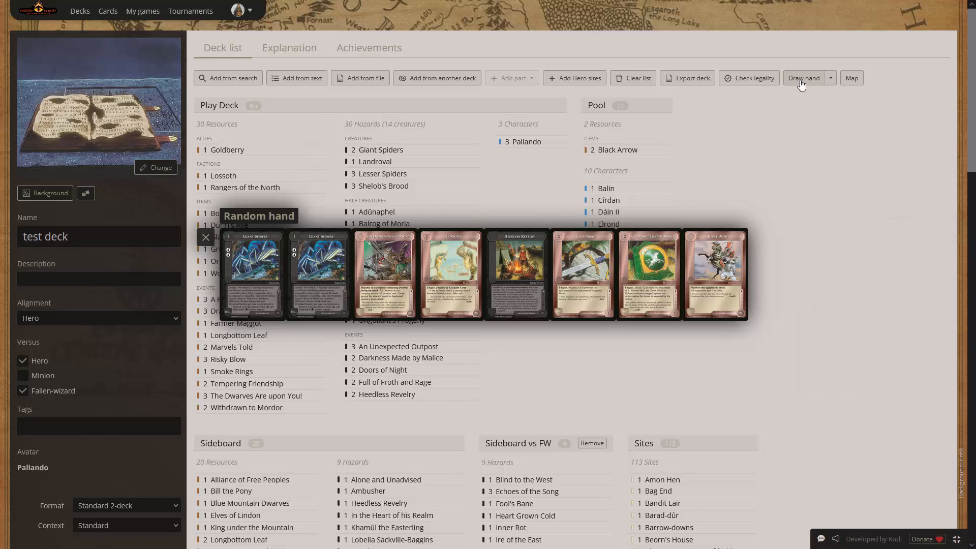
pyautogui.click(801, 82)
pyautogui.click(802, 81)
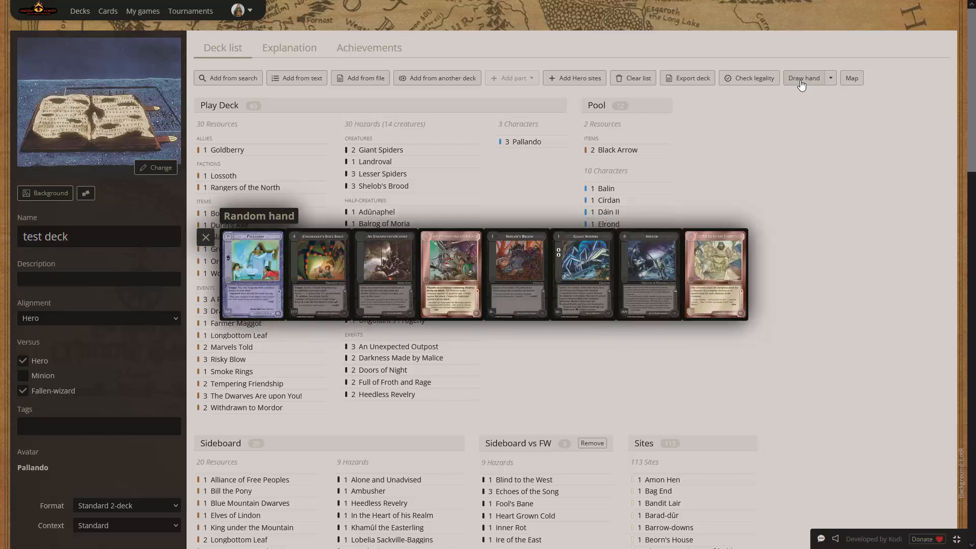
pyautogui.click(801, 81)
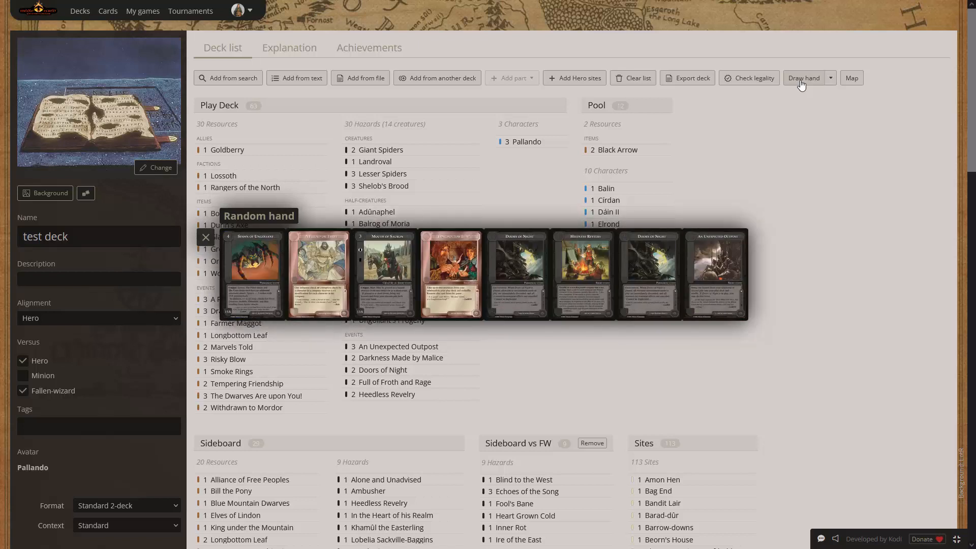
pyautogui.click(802, 82)
pyautogui.click(801, 81)
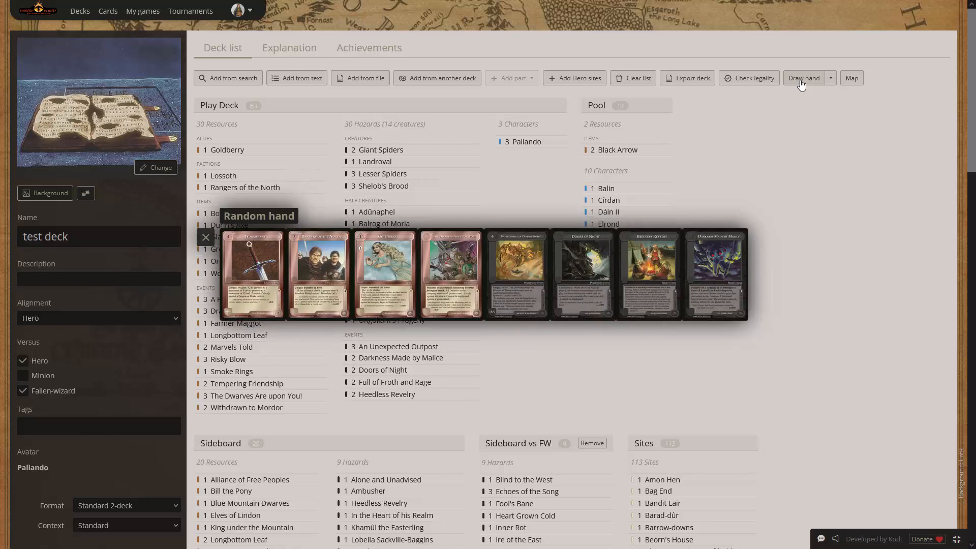
pyautogui.click(801, 82)
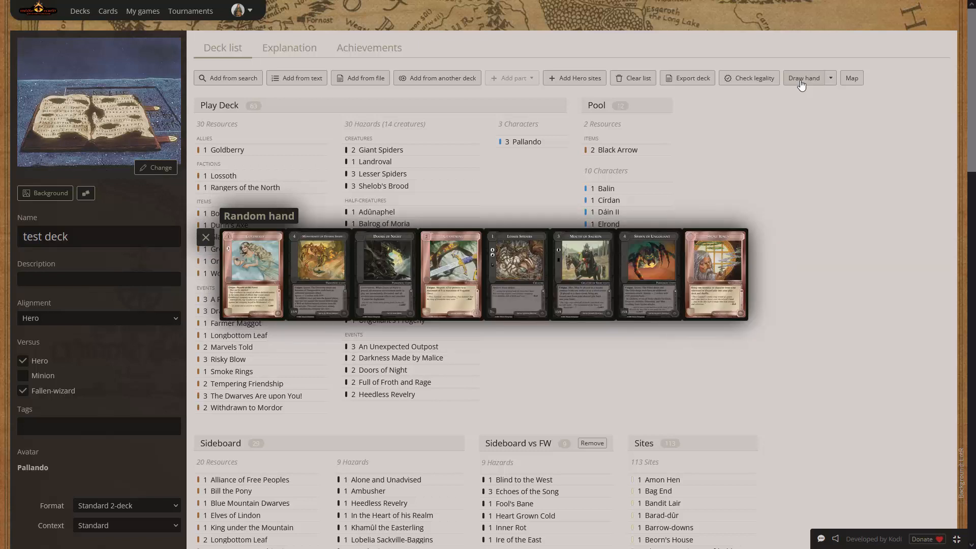
pyautogui.click(801, 82)
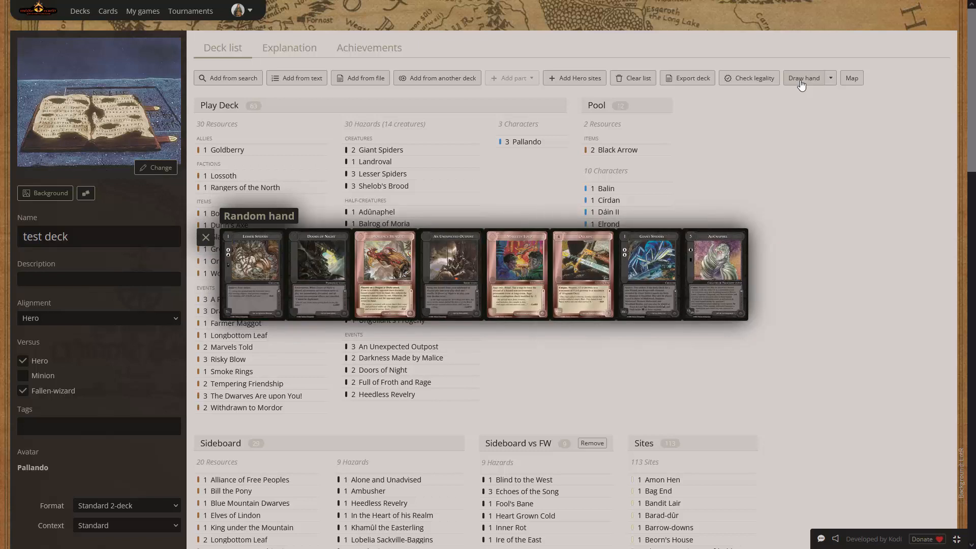
pyautogui.click(802, 81)
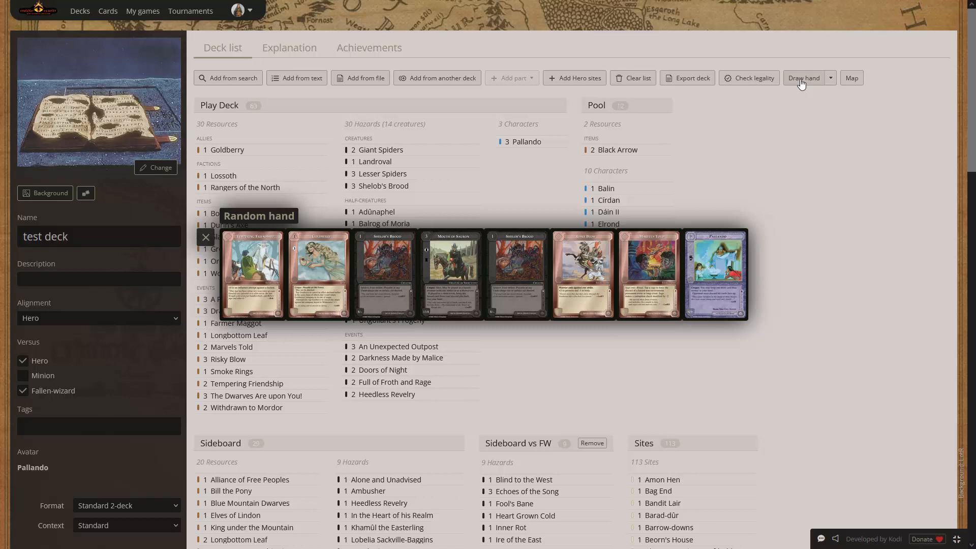
pyautogui.click(802, 81)
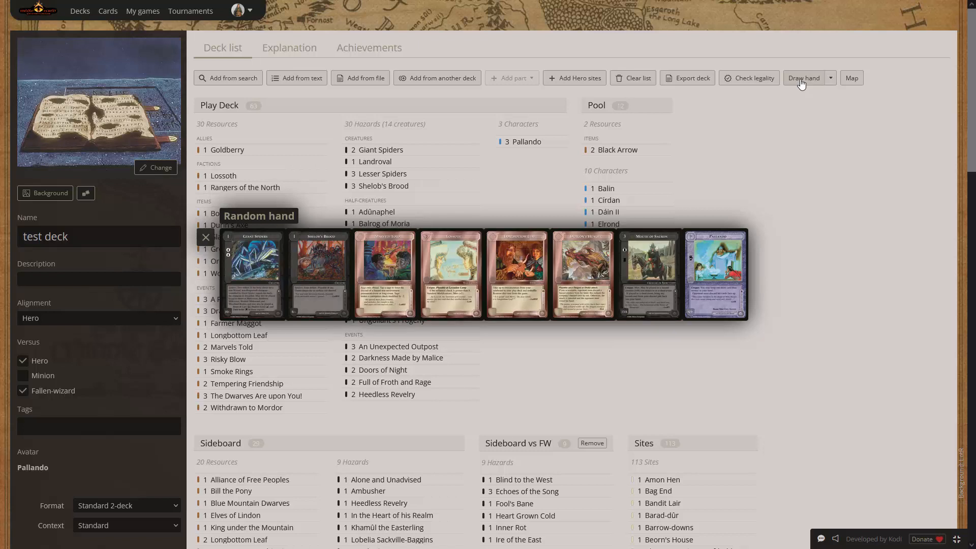
pyautogui.click(802, 81)
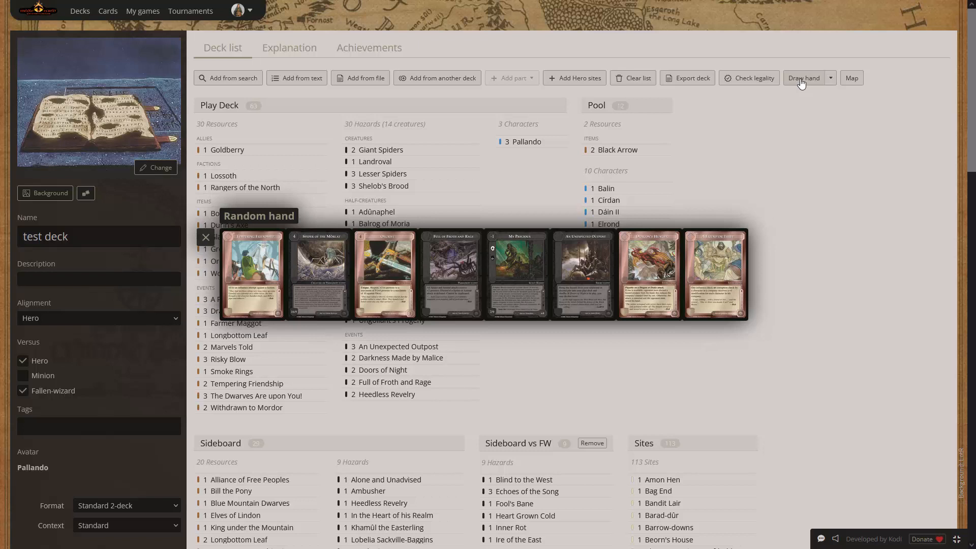
# Draw two more random sample hands from the Play Deck and close the hand display
pyautogui.click(802, 82)
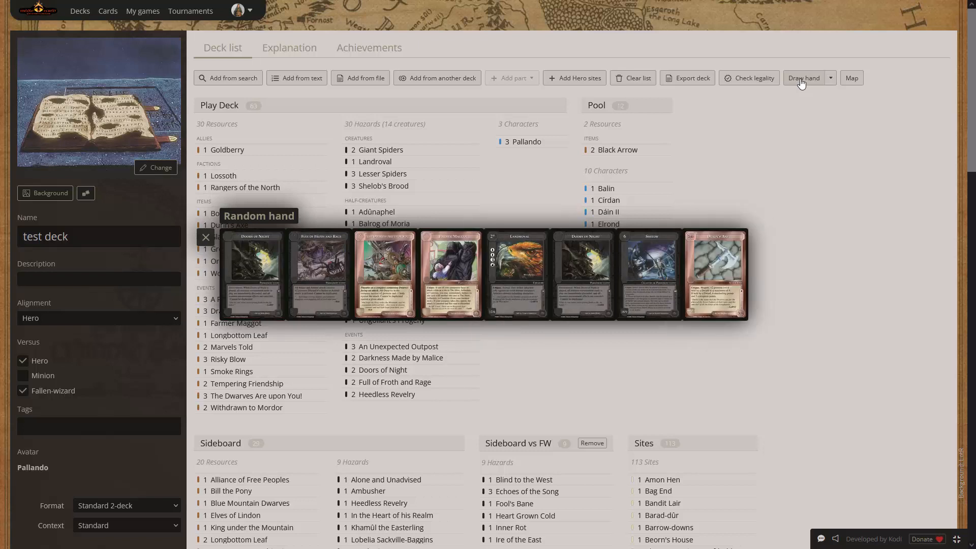
pyautogui.click(802, 81)
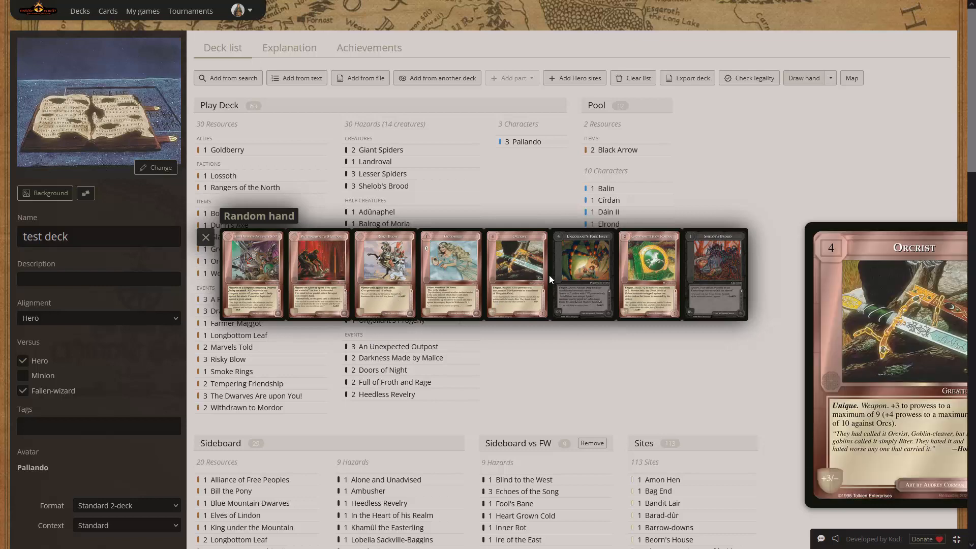
pyautogui.click(205, 238)
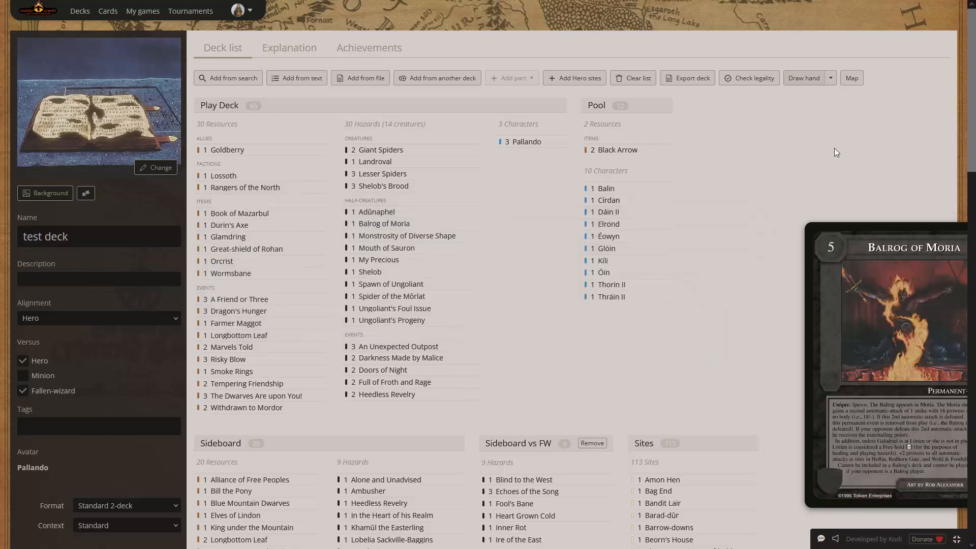
# View the deck's sites on the region map, inspecting the site cards for Rhudaur and Angmar, and close the map
pyautogui.click(848, 81)
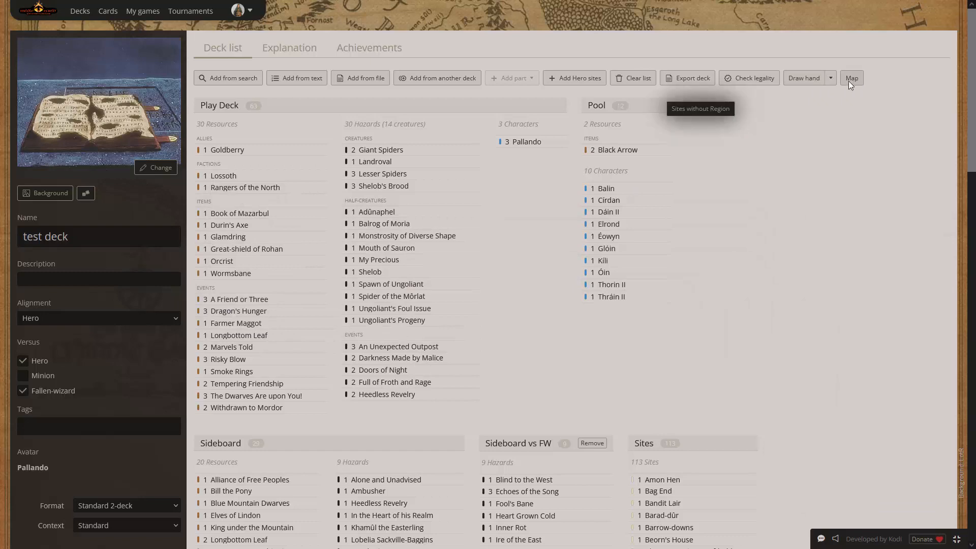
pyautogui.click(461, 190)
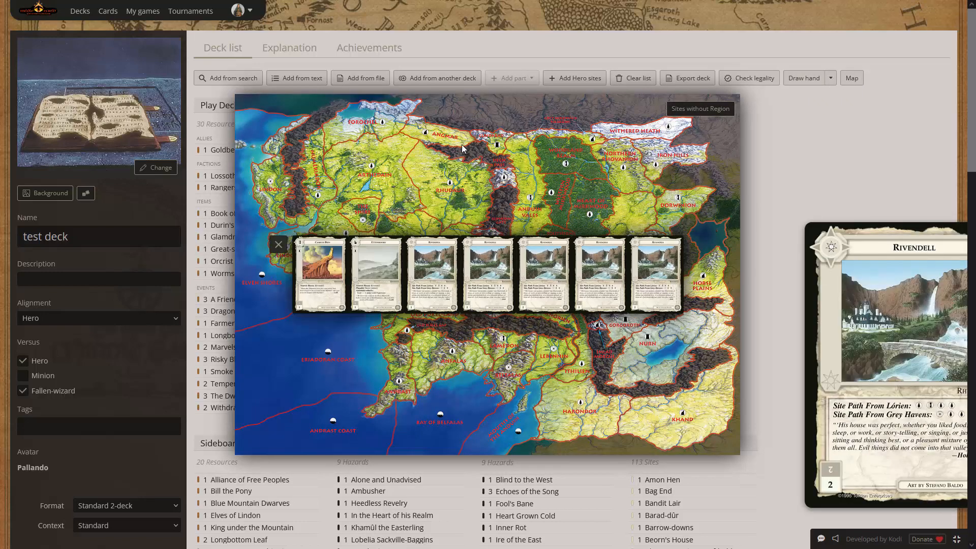
pyautogui.click(443, 153)
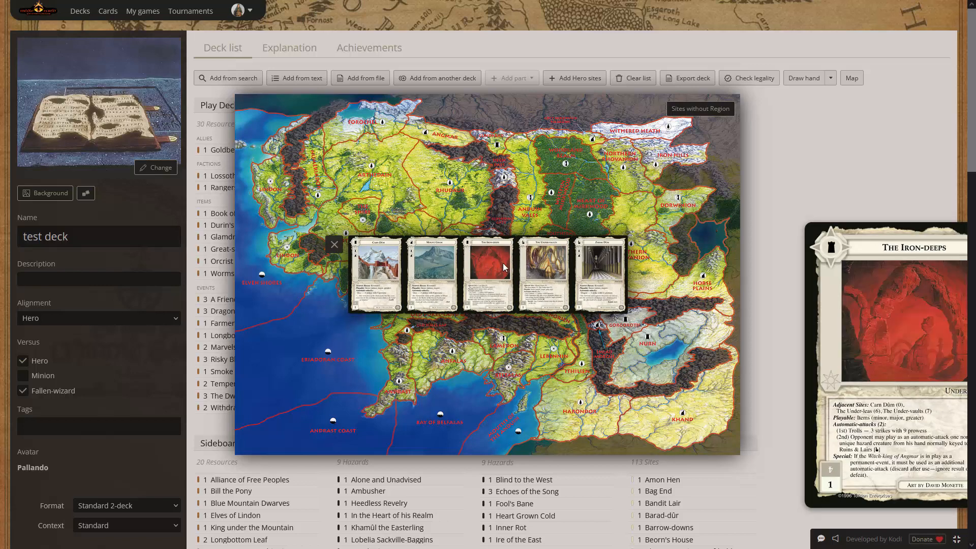
pyautogui.click(334, 248)
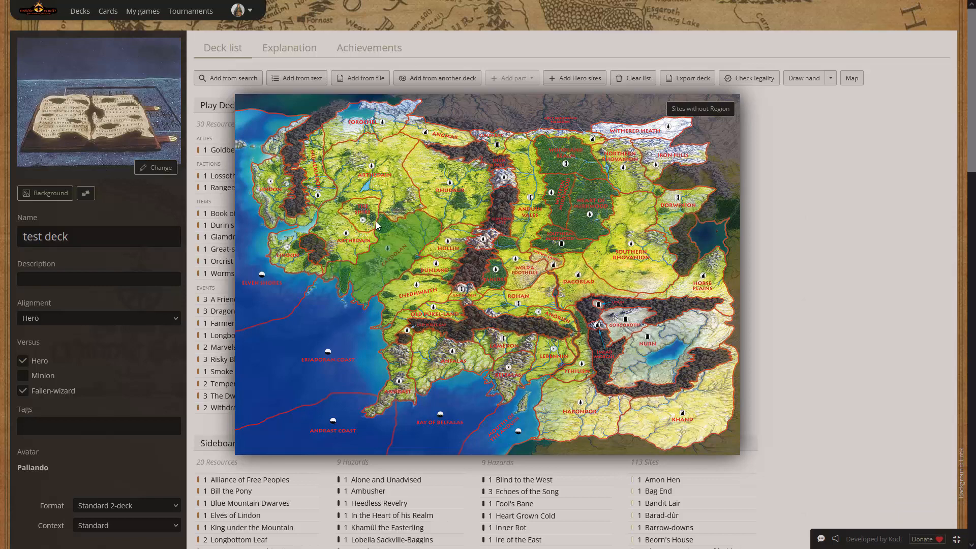
pyautogui.click(827, 255)
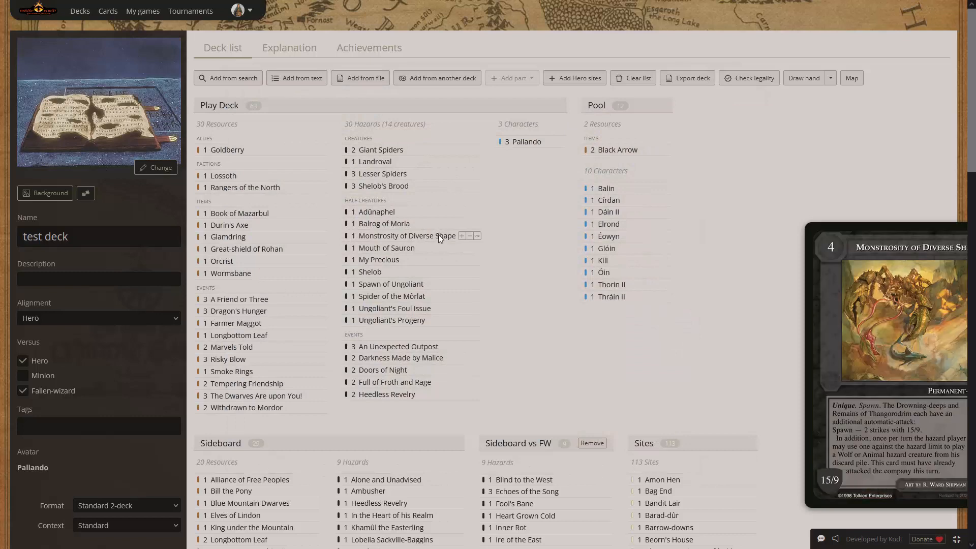
pyautogui.scroll(-3, 438, 234)
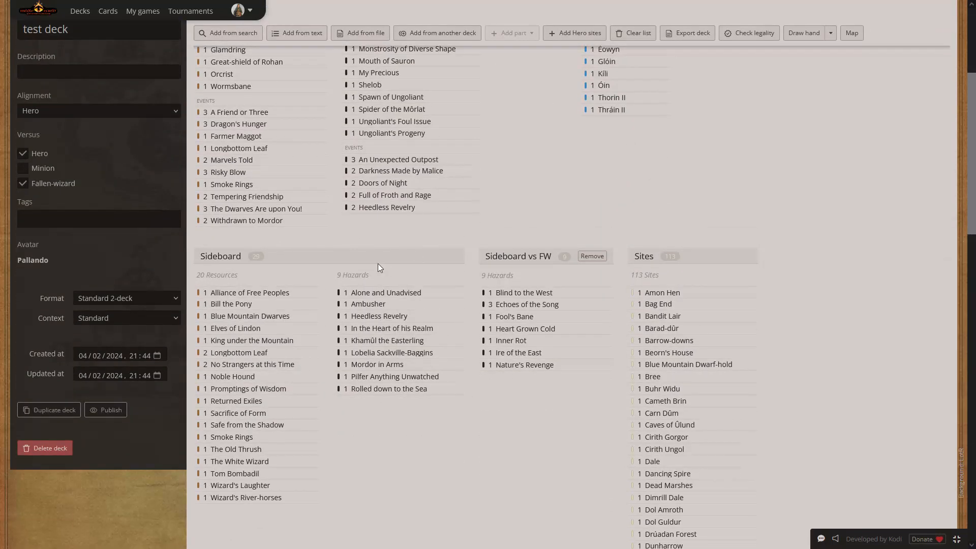
pyautogui.click(50, 416)
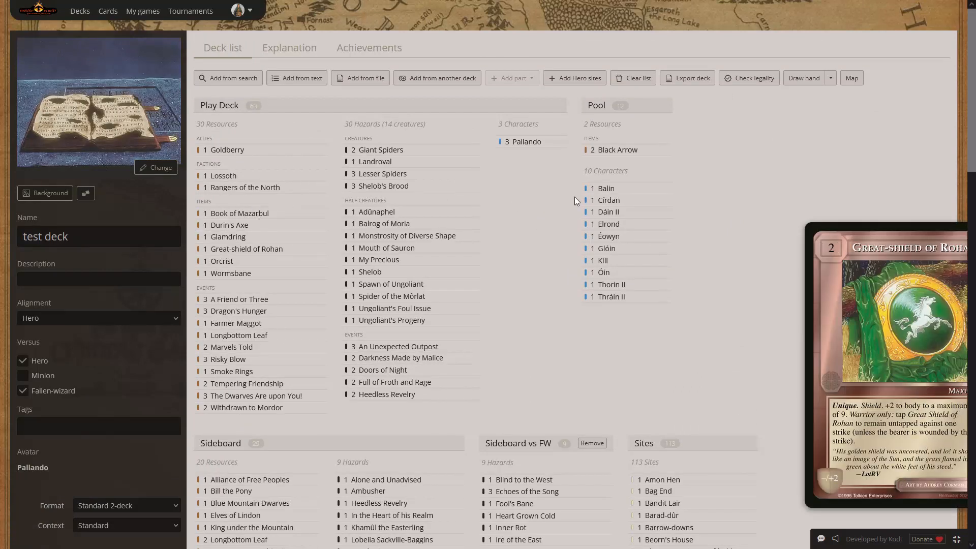
pyautogui.scroll(-3, 748, 200)
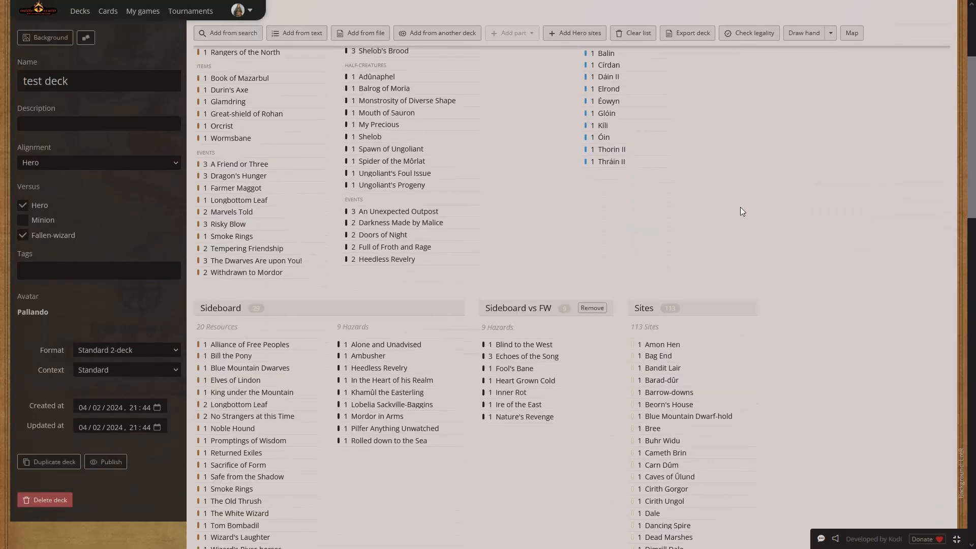
pyautogui.scroll(3, 725, 228)
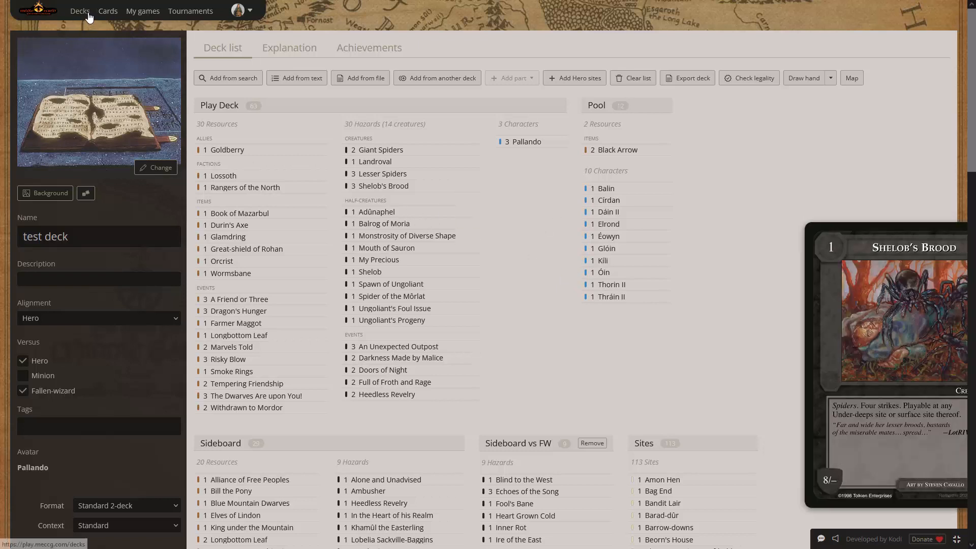
# Reopen test deck from the list of own decks and duplicate it
pyautogui.click(84, 15)
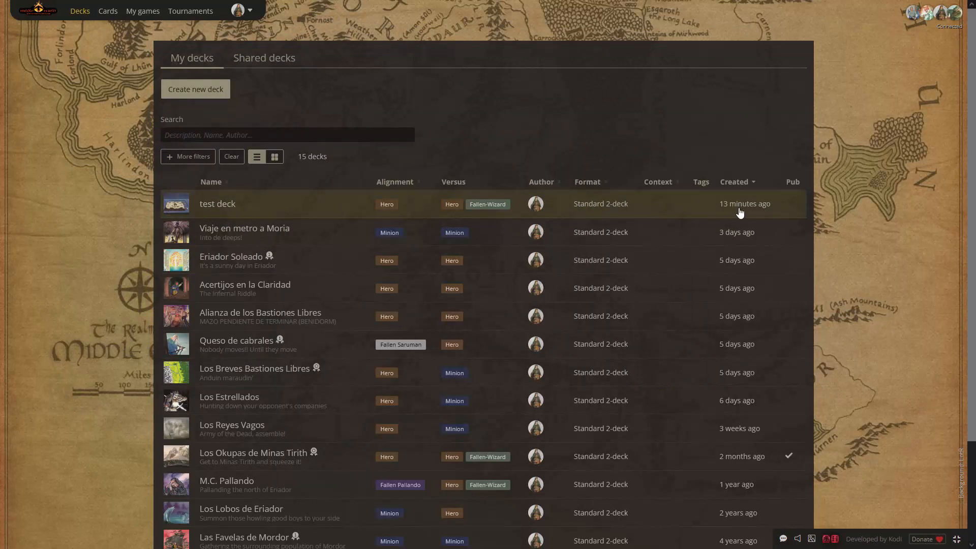
pyautogui.click(226, 204)
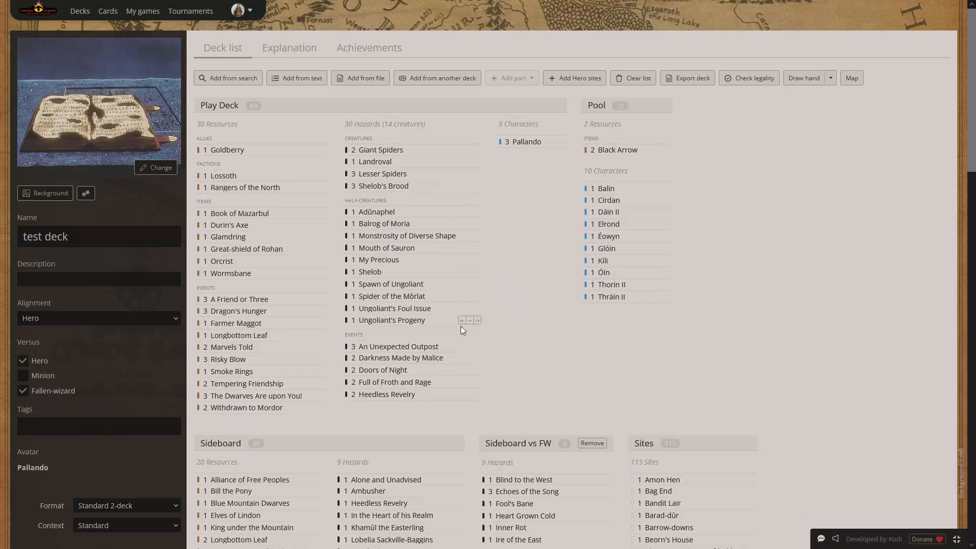
pyautogui.scroll(-5, 512, 278)
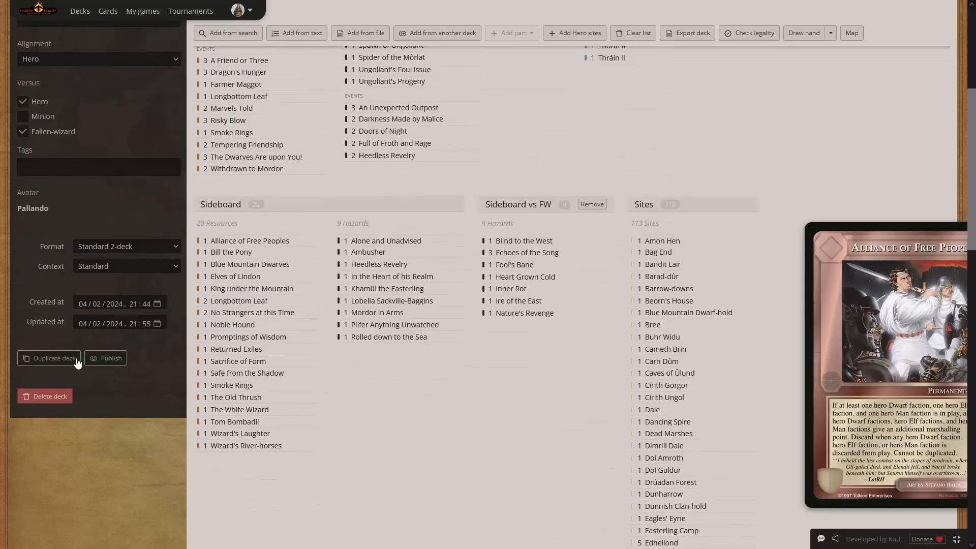
pyautogui.click(60, 364)
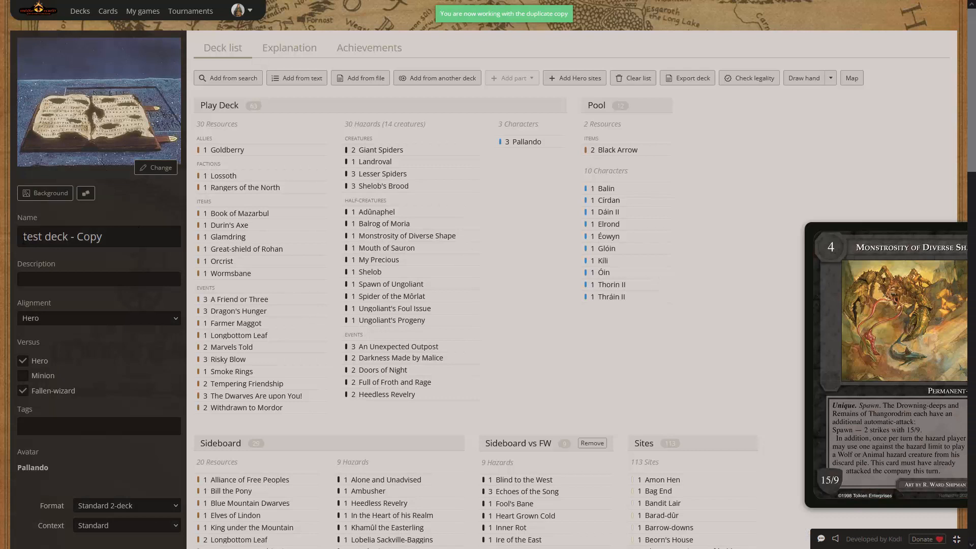
pyautogui.moveTo(23, 238); pyautogui.dragTo(97, 238)
pyautogui.click(101, 238)
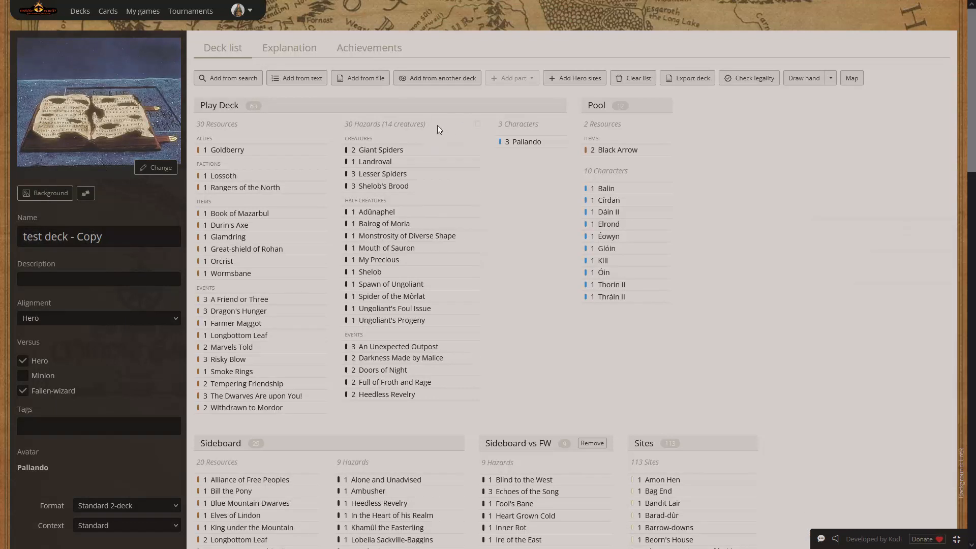
# Remove all hazards from the copy's Play Deck and set its Versus option to Minion only
pyautogui.click(477, 126)
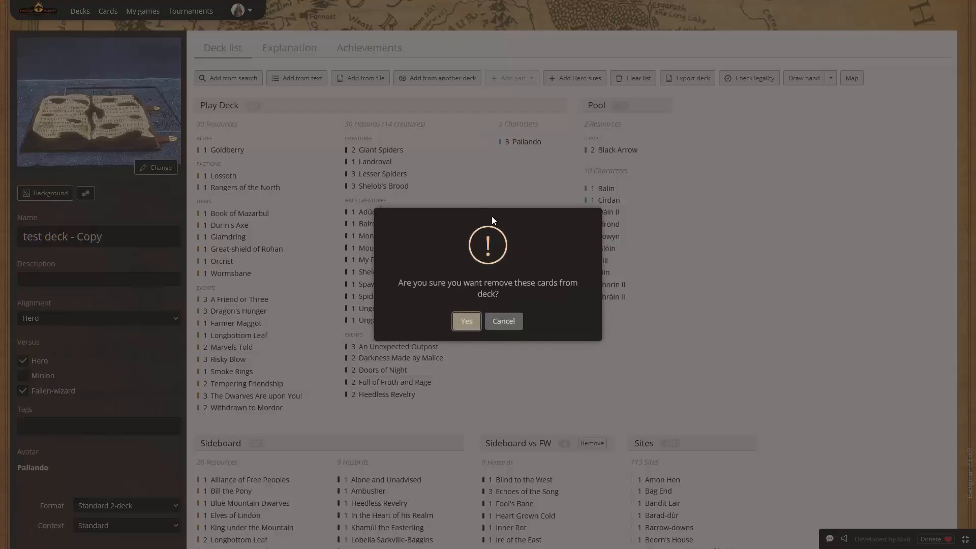
pyautogui.click(460, 323)
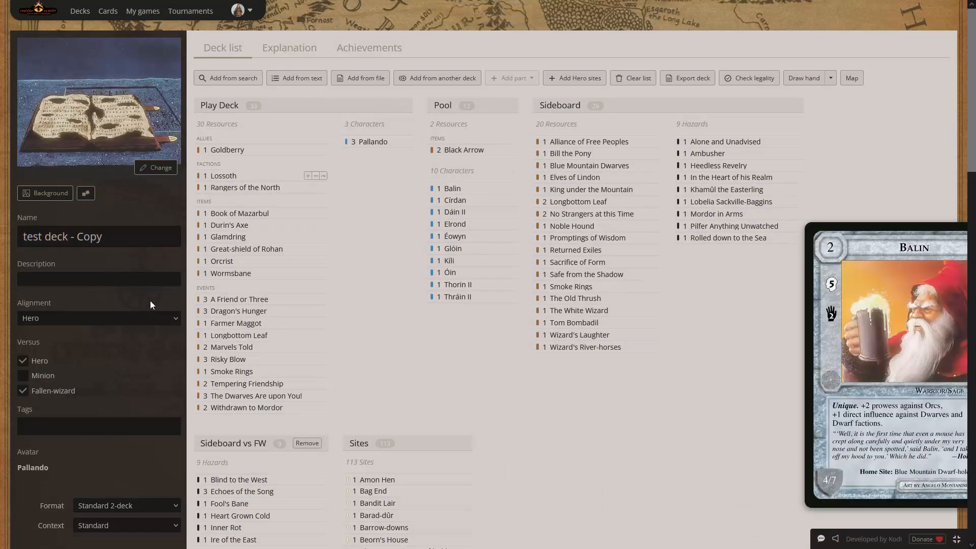
pyautogui.click(20, 361)
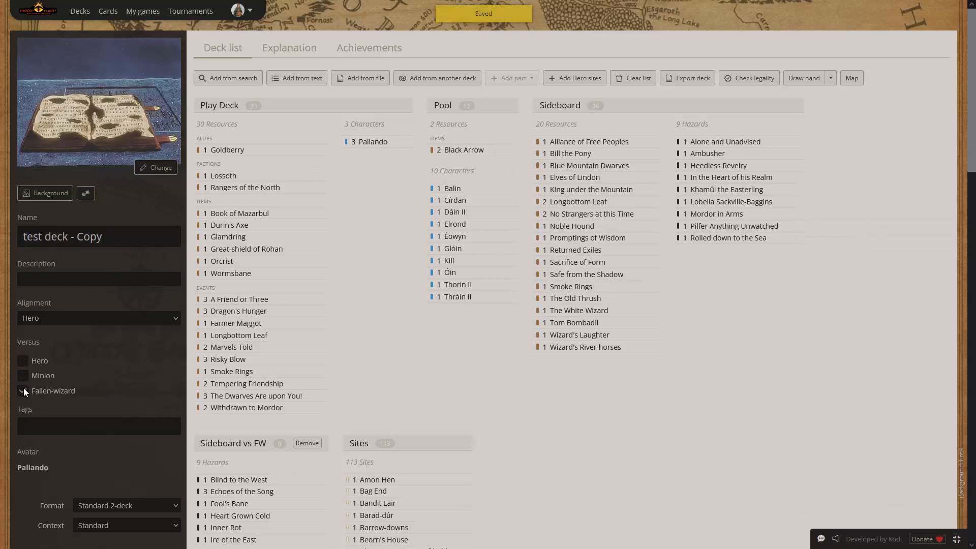
# Import only the Play Deck hazards from the deck Viaje en metro a Moria and check the copy's legality
pyautogui.click(436, 78)
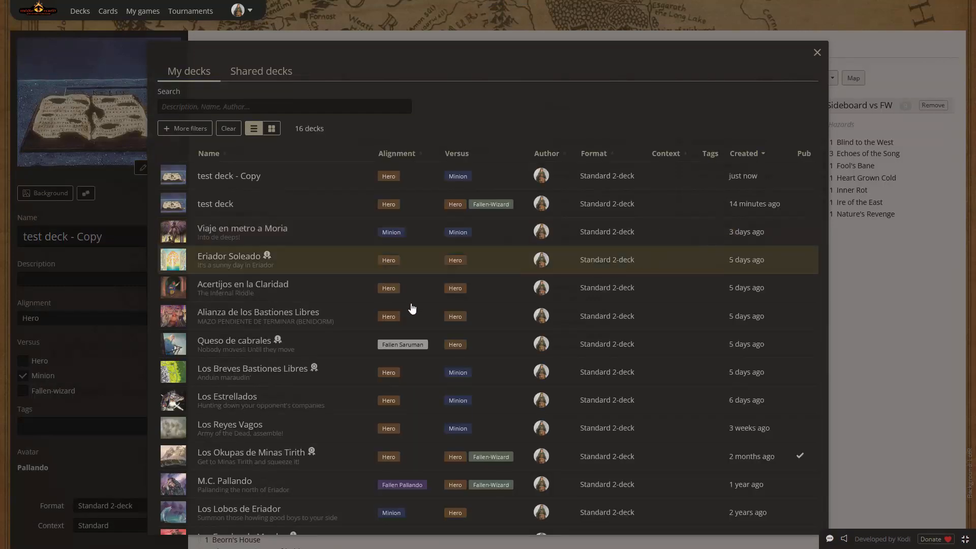
pyautogui.click(266, 229)
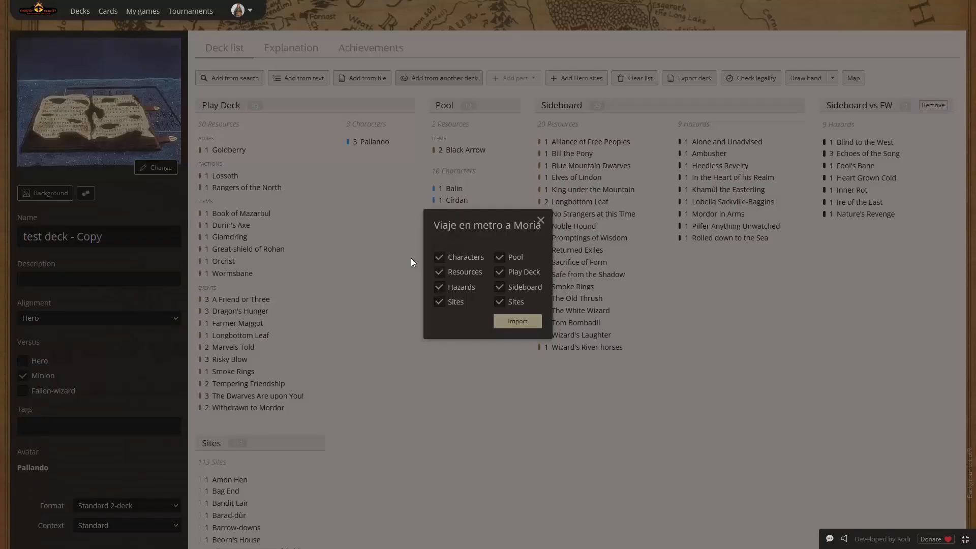
pyautogui.click(440, 273)
pyautogui.click(436, 304)
pyautogui.click(517, 321)
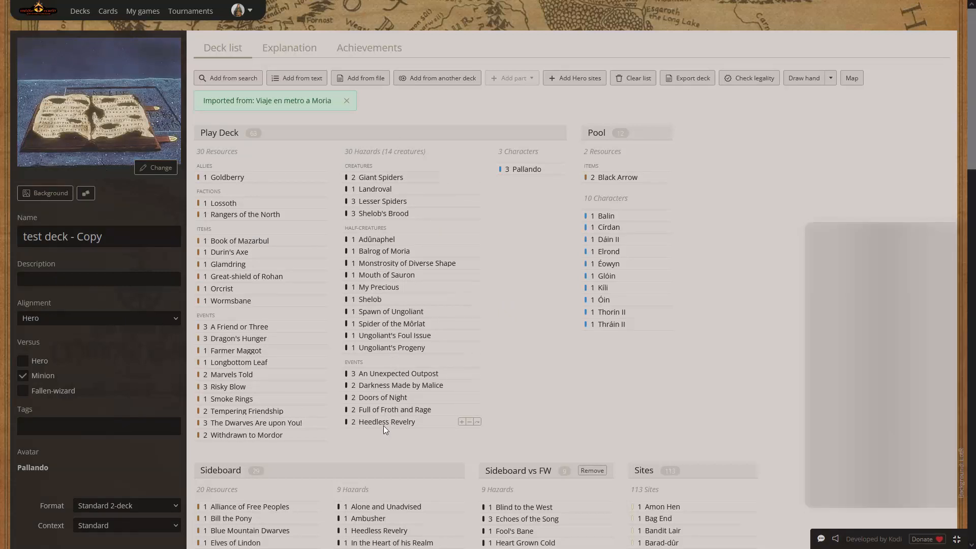
pyautogui.click(753, 82)
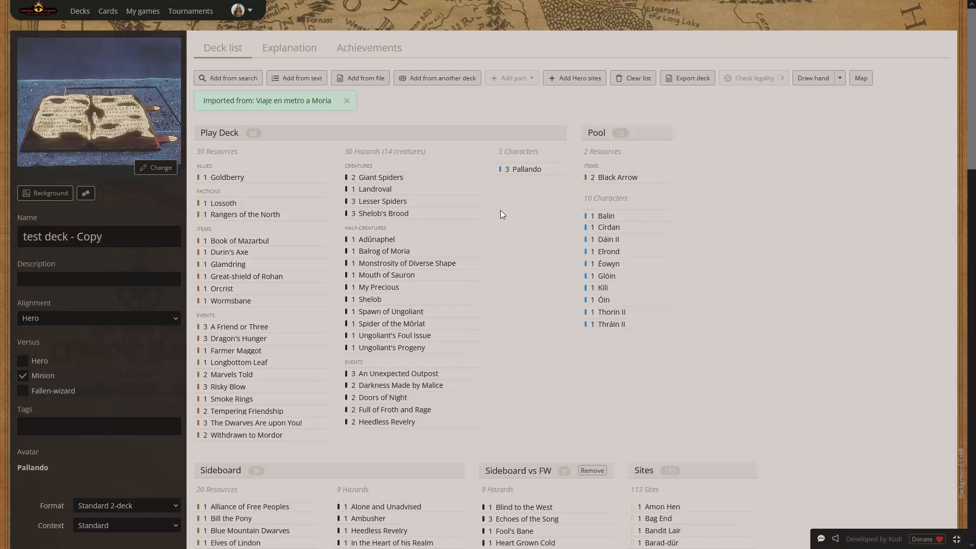
pyautogui.moveTo(443, 193)
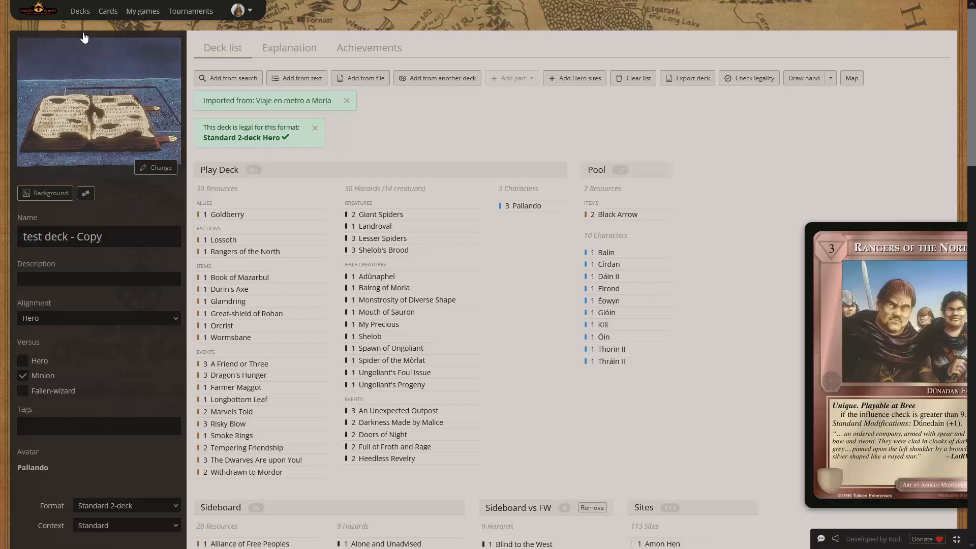
# Reopen test deck - Copy from the list of own decks, publish it and unpublish it again
pyautogui.click(80, 15)
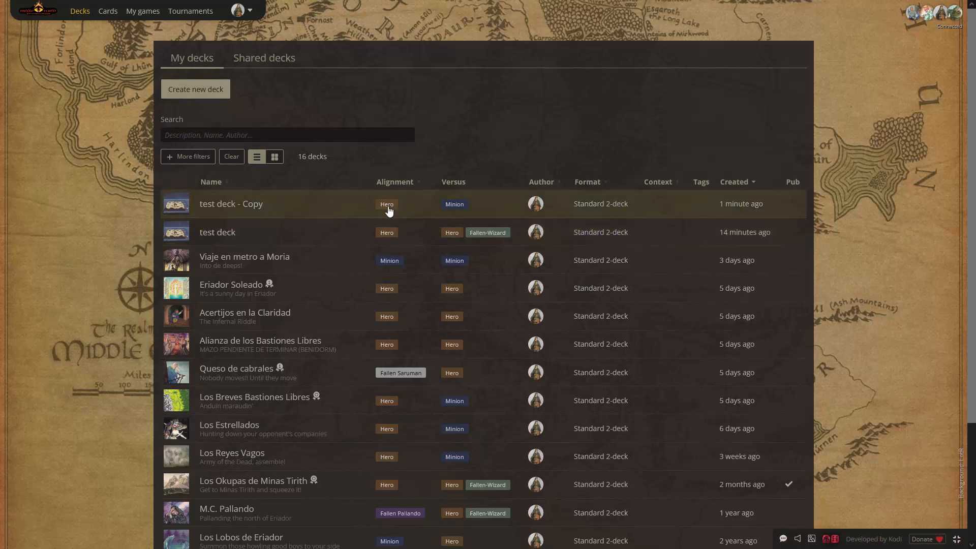
pyautogui.click(286, 209)
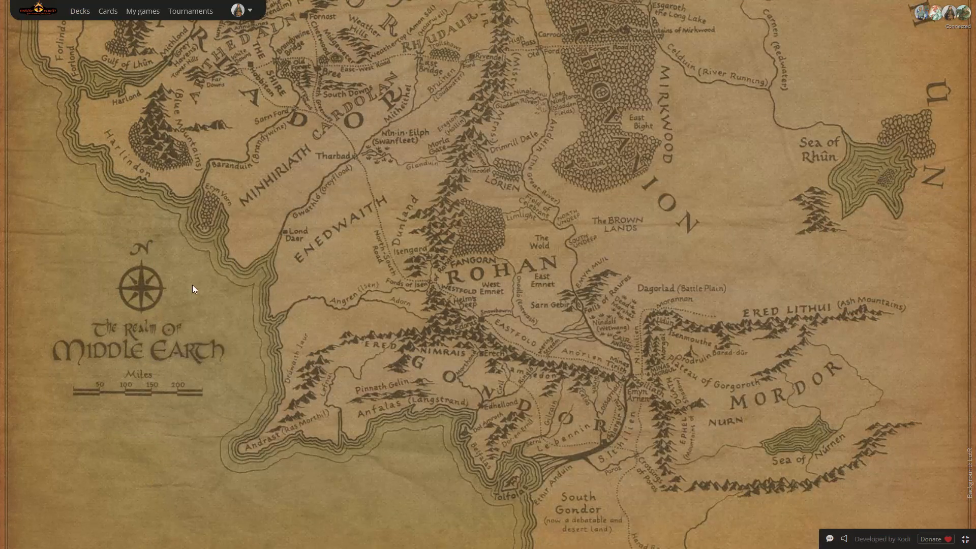
pyautogui.scroll(-8, 128, 282)
pyautogui.scroll(1, 132, 282)
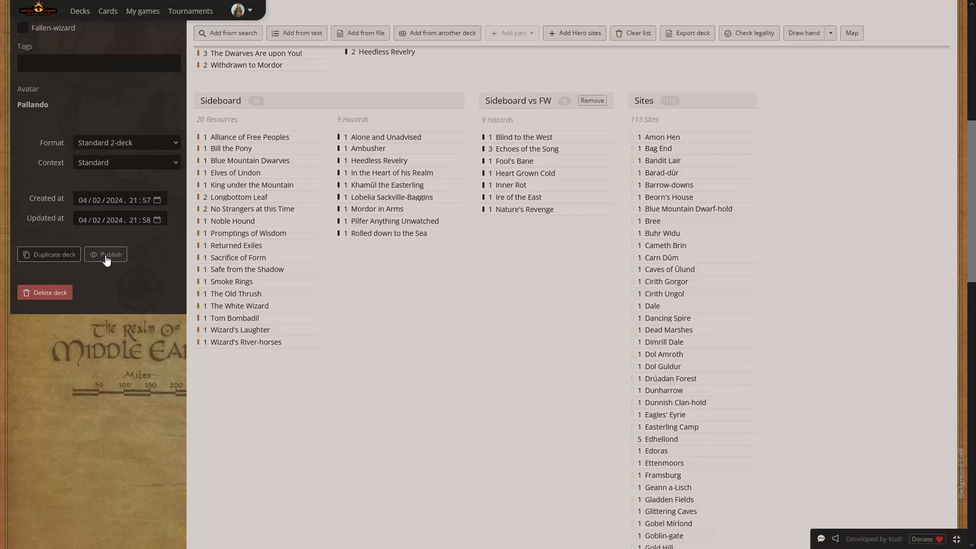
pyautogui.click(107, 258)
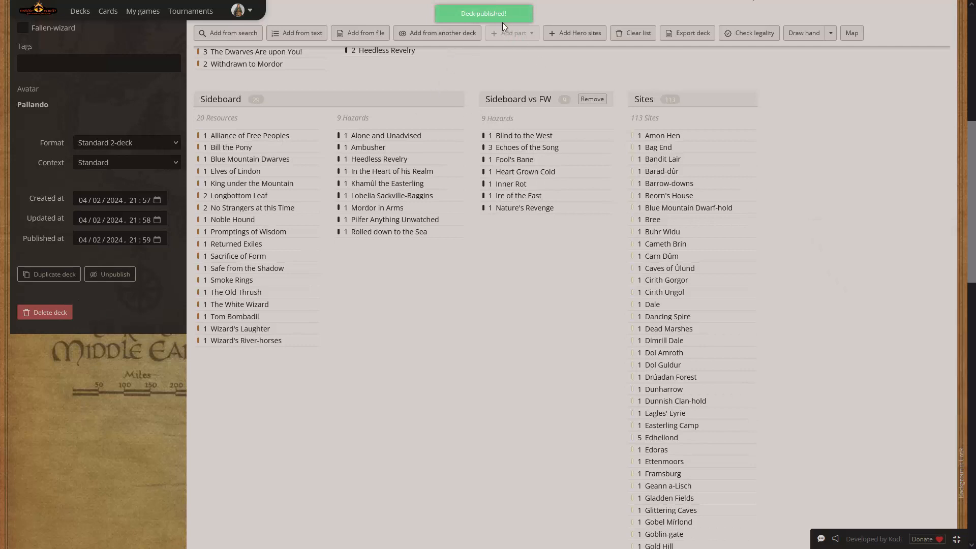
pyautogui.click(117, 275)
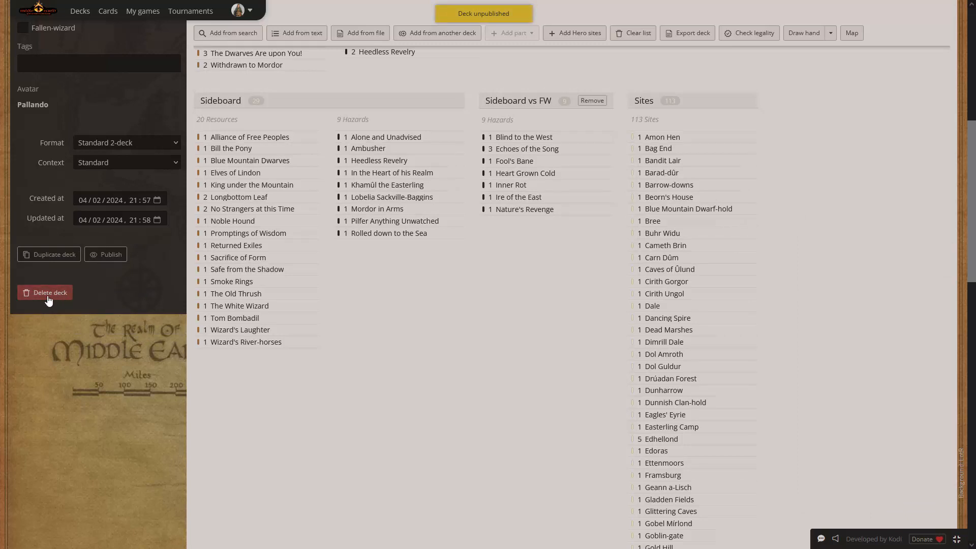
# View the deck's Explanation text editor and its Achievements form
pyautogui.scroll(7, 178, 310)
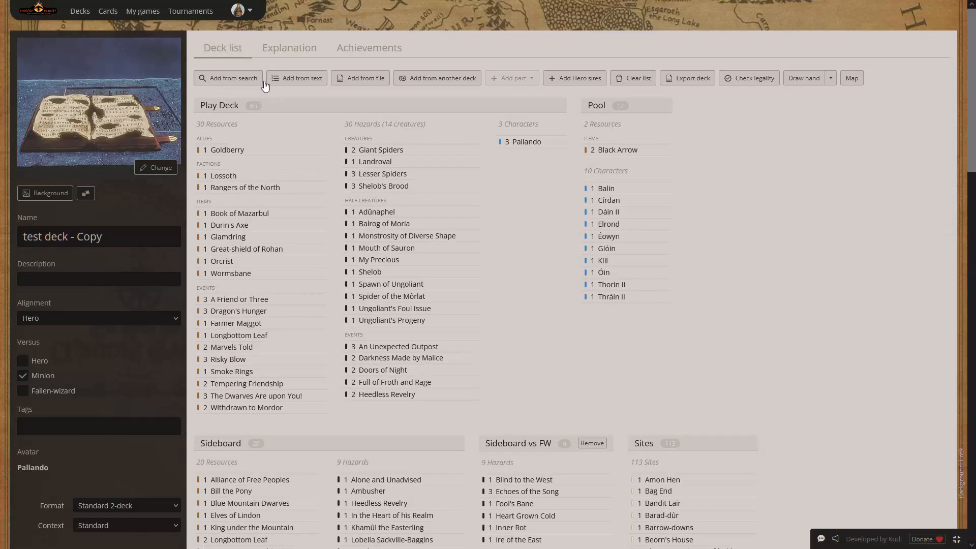
pyautogui.click(290, 49)
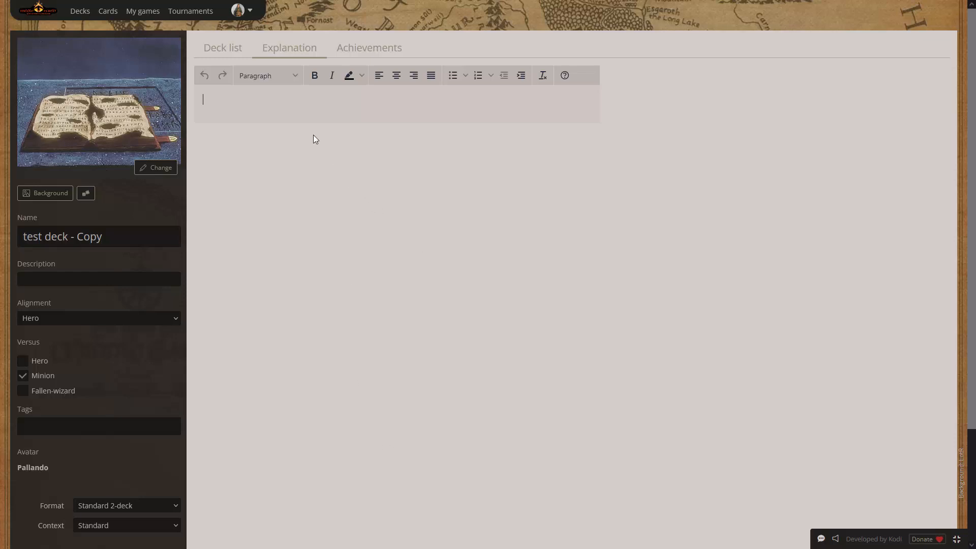
pyautogui.click(376, 55)
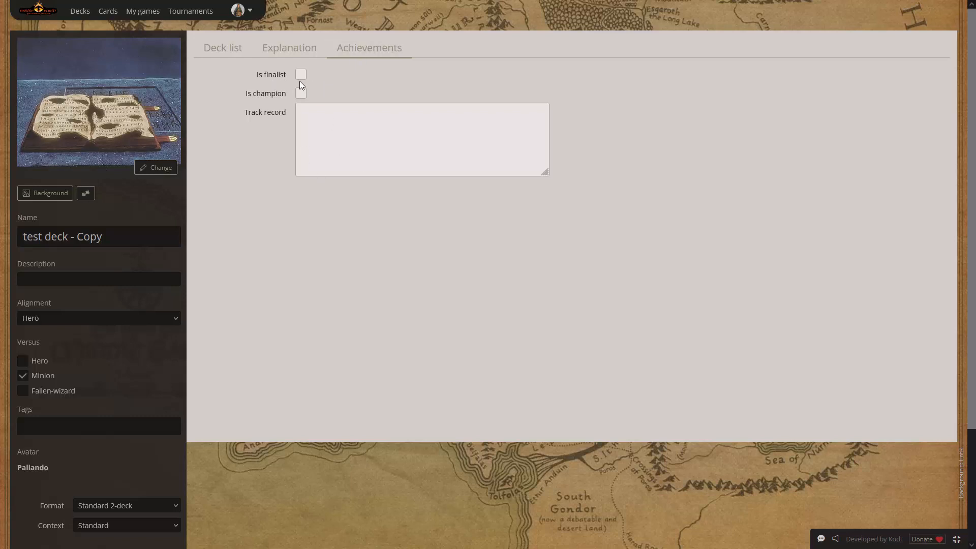
# Mark the deck as finalist and as champion in turn, clearing each mark again
pyautogui.click(301, 76)
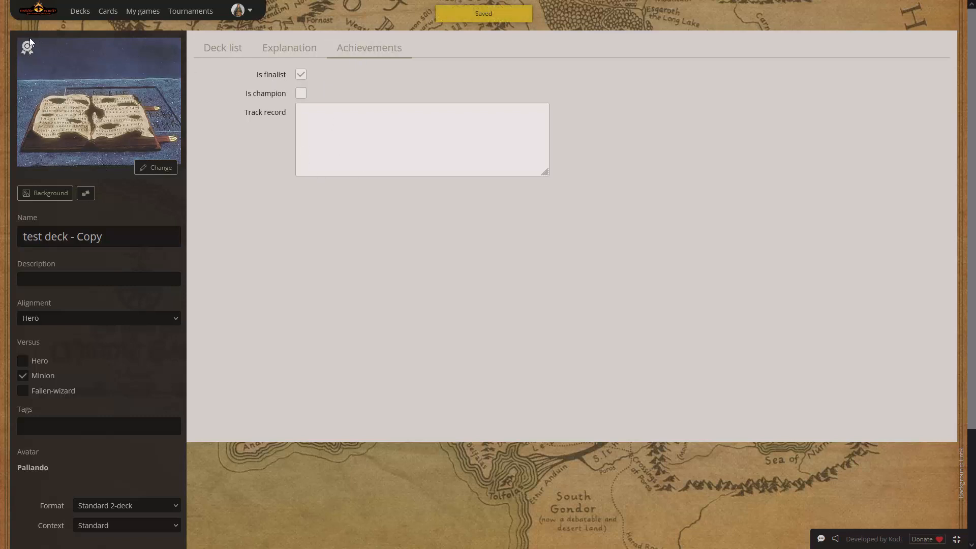
pyautogui.click(303, 75)
pyautogui.click(300, 94)
pyautogui.click(300, 94)
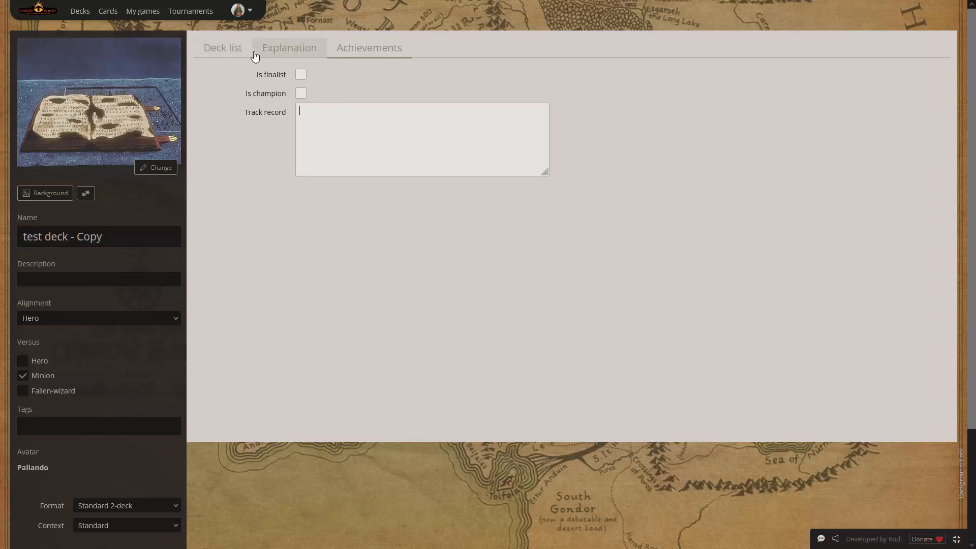
# Return to the deck list of test deck - Copy and look through its card sections
pyautogui.click(220, 48)
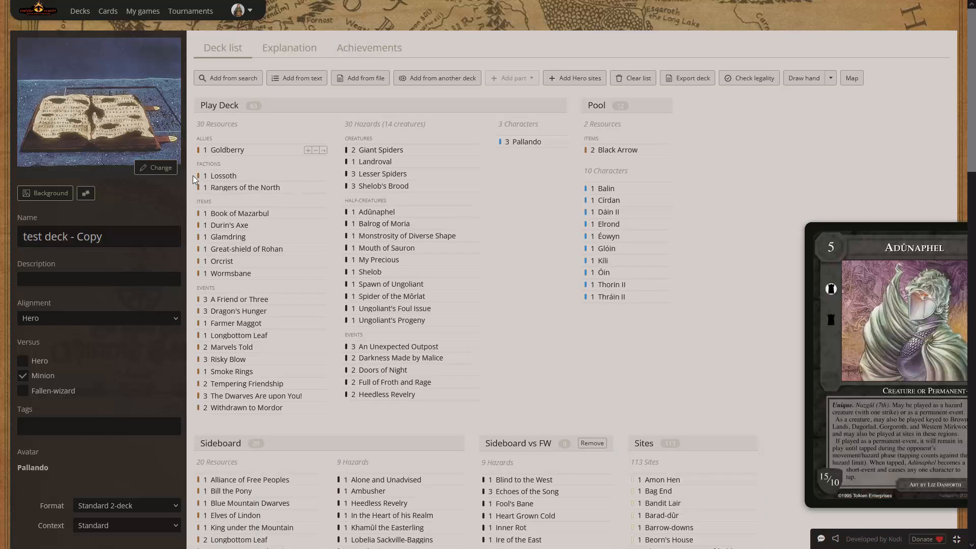
pyautogui.scroll(-4, 222, 151)
pyautogui.scroll(-2, 291, 181)
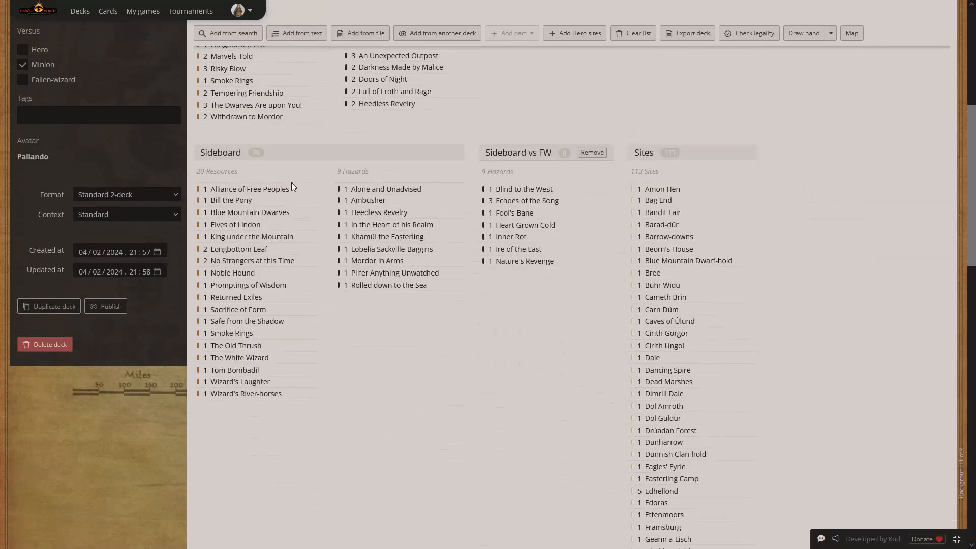
pyautogui.scroll(6, 291, 182)
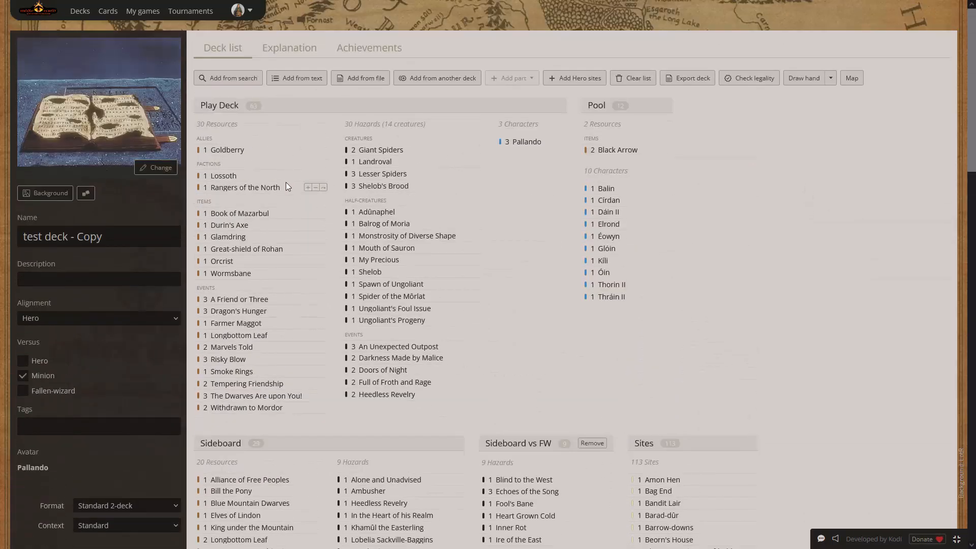
# Open the collection of decks shared by other players and browse its first page
pyautogui.click(79, 11)
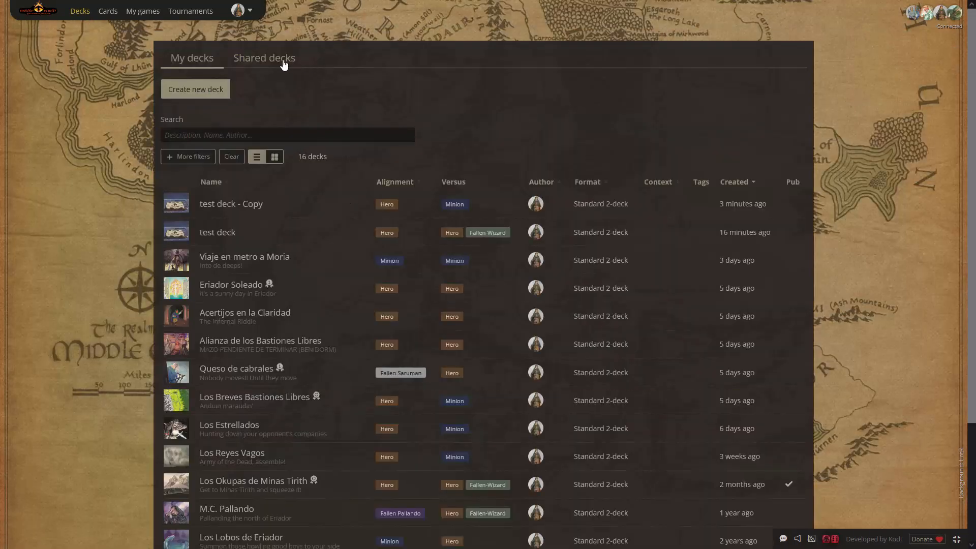
pyautogui.click(274, 61)
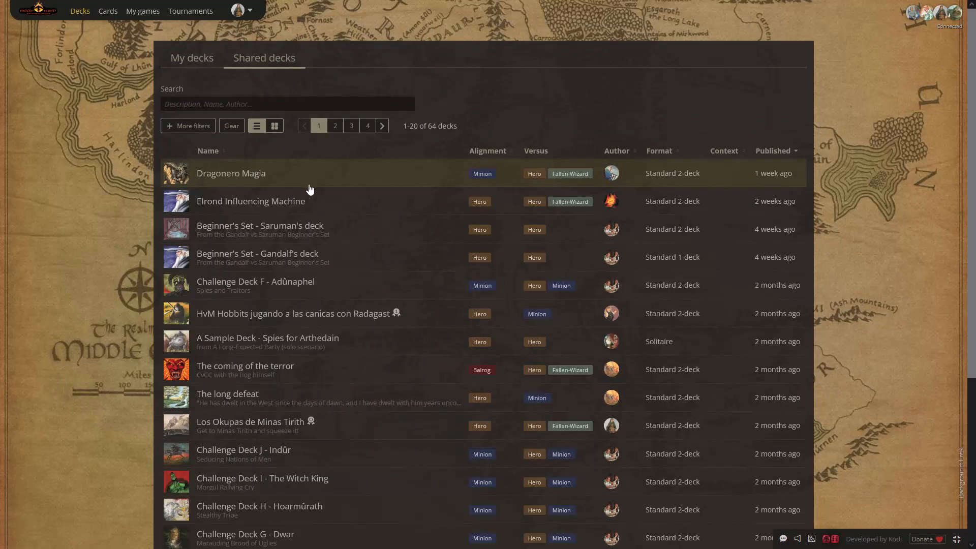
pyautogui.scroll(-2, 311, 191)
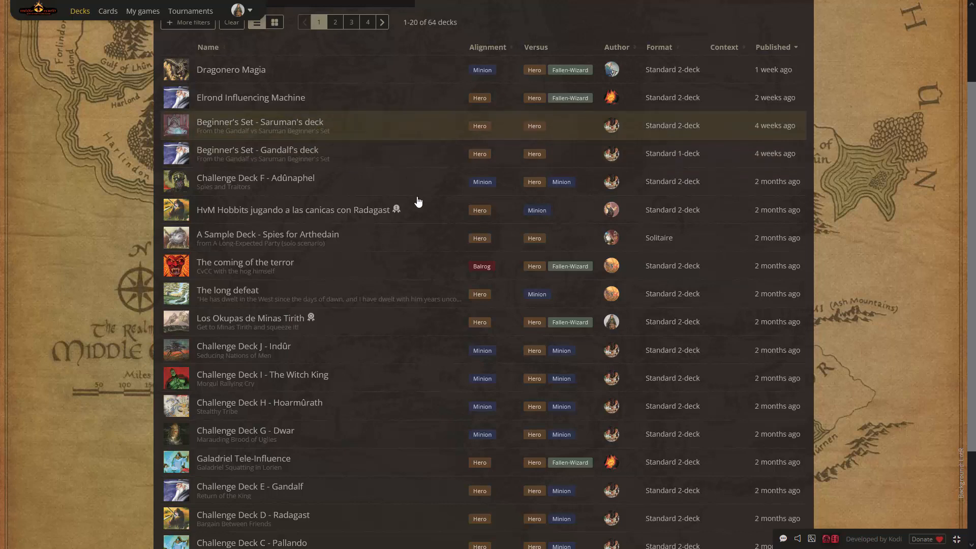
pyautogui.scroll(-3, 384, 392)
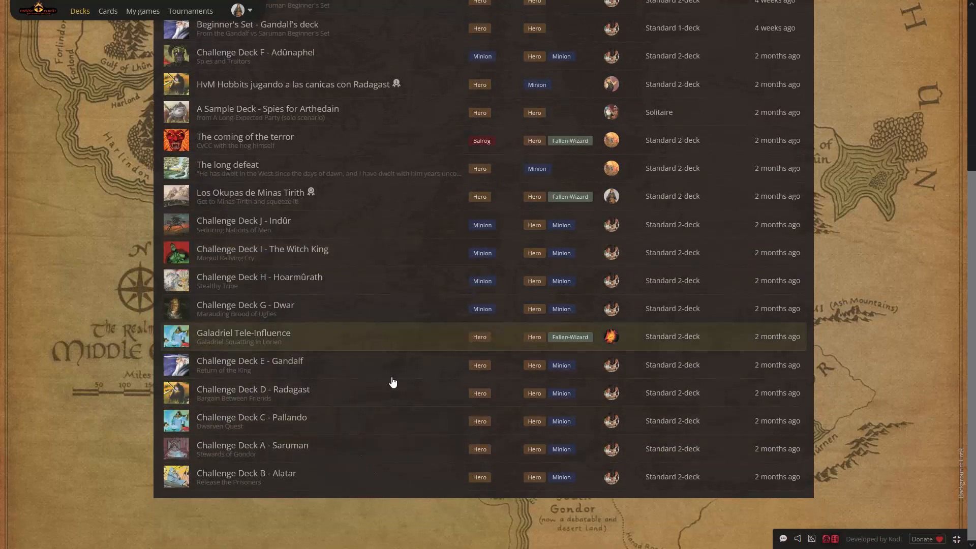
pyautogui.scroll(4, 396, 391)
pyautogui.scroll(2, 387, 304)
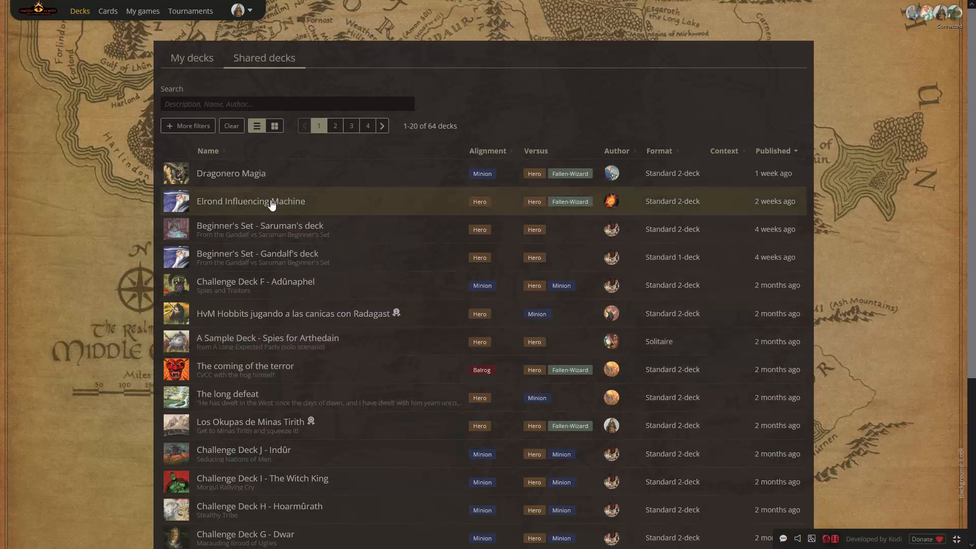
# Open the shared deck Elrond Influencing Machine and review its deck list and explanation
pyautogui.click(297, 207)
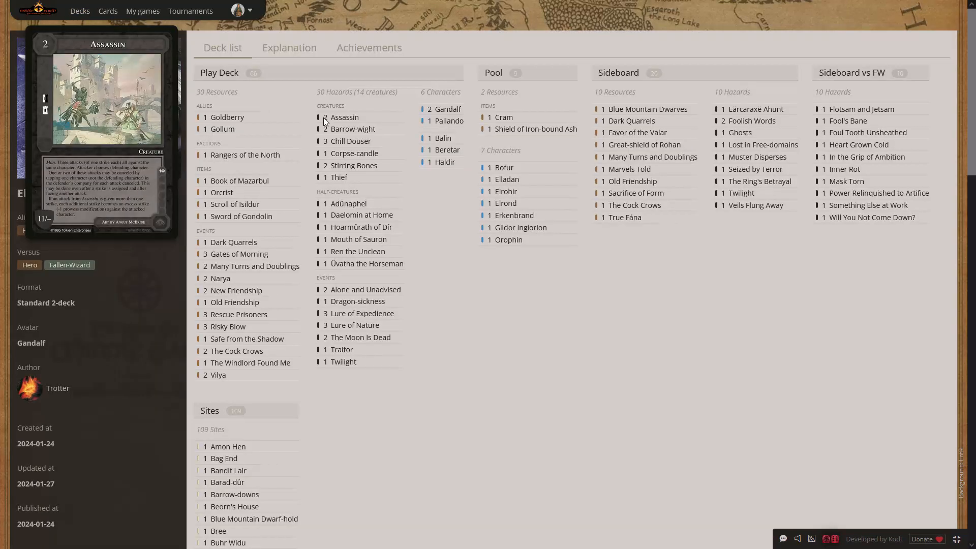
pyautogui.moveTo(233, 118)
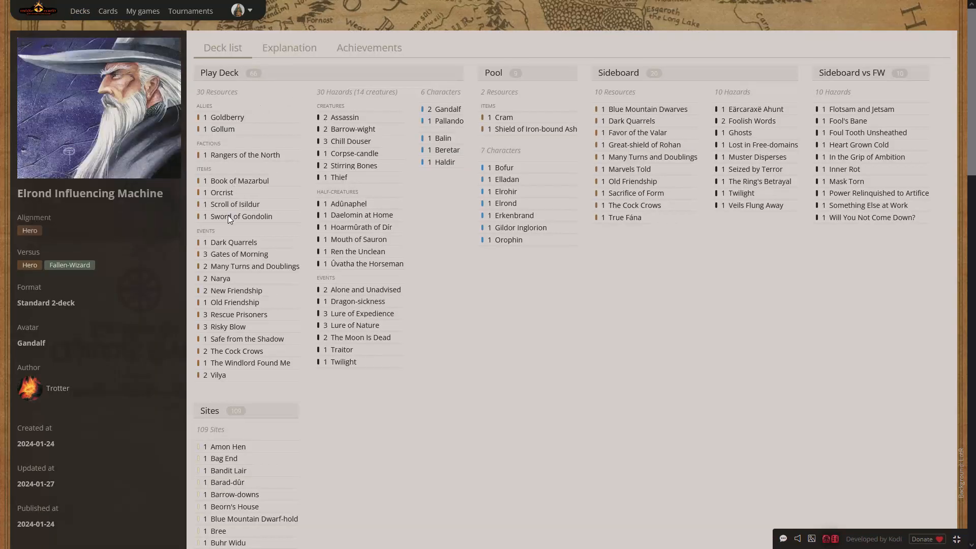
pyautogui.moveTo(221, 201)
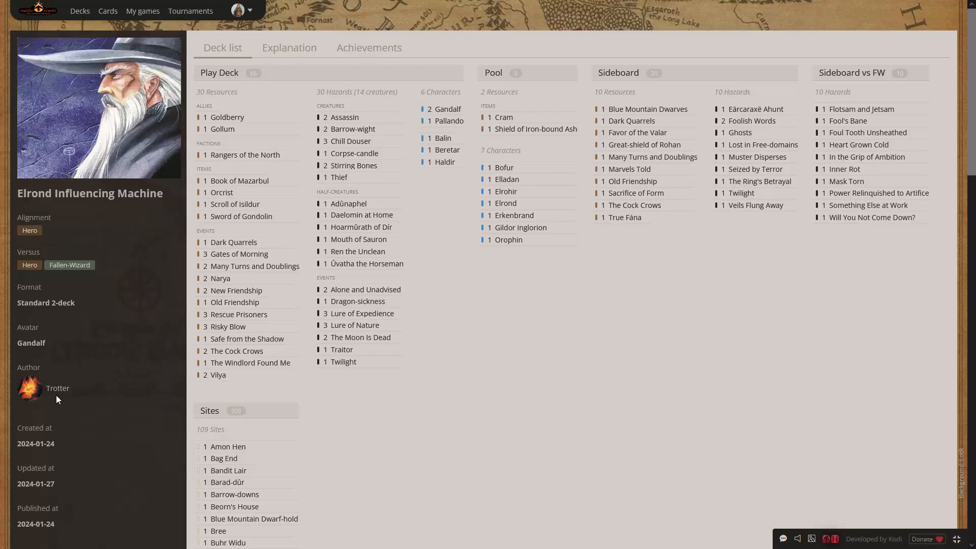
pyautogui.moveTo(444, 111)
pyautogui.click(294, 51)
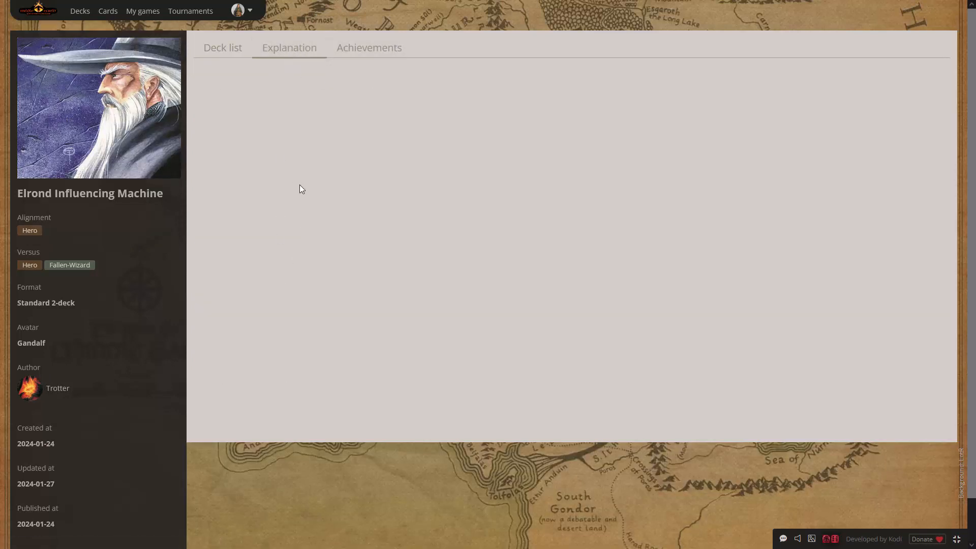
pyautogui.click(228, 46)
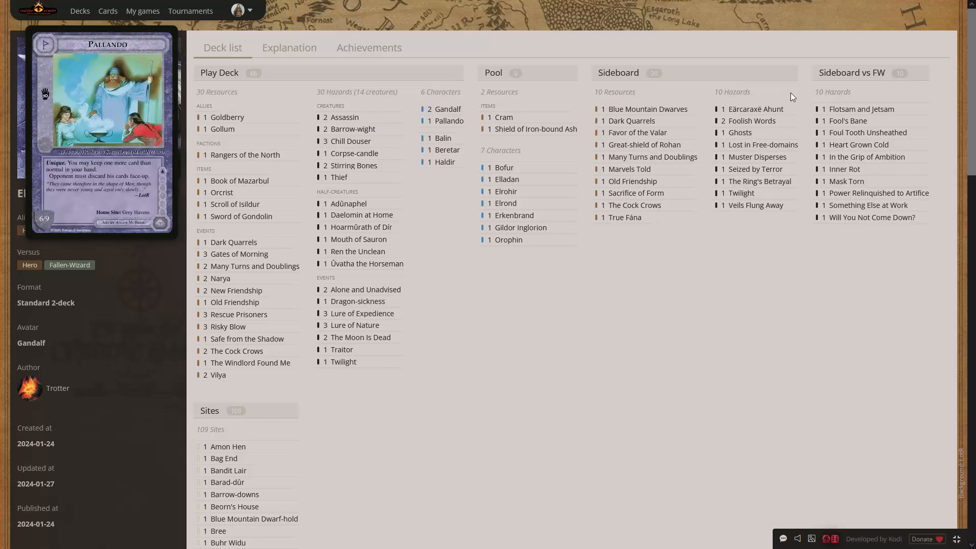
pyautogui.scroll(-5, 457, 167)
pyautogui.scroll(5, 439, 175)
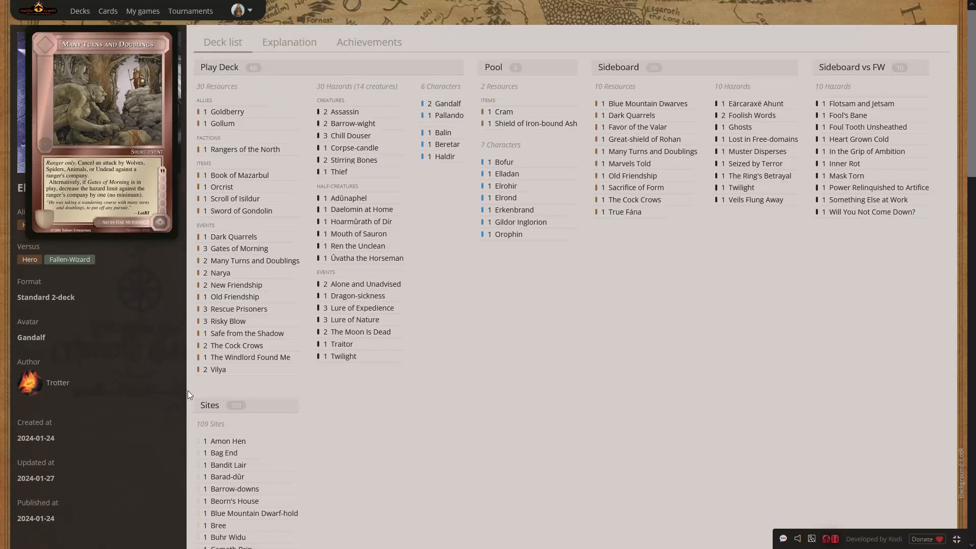
# Create an own copy of the shared deck Elrond Influencing Machine and check that its name can be edited
pyautogui.scroll(-3, 187, 390)
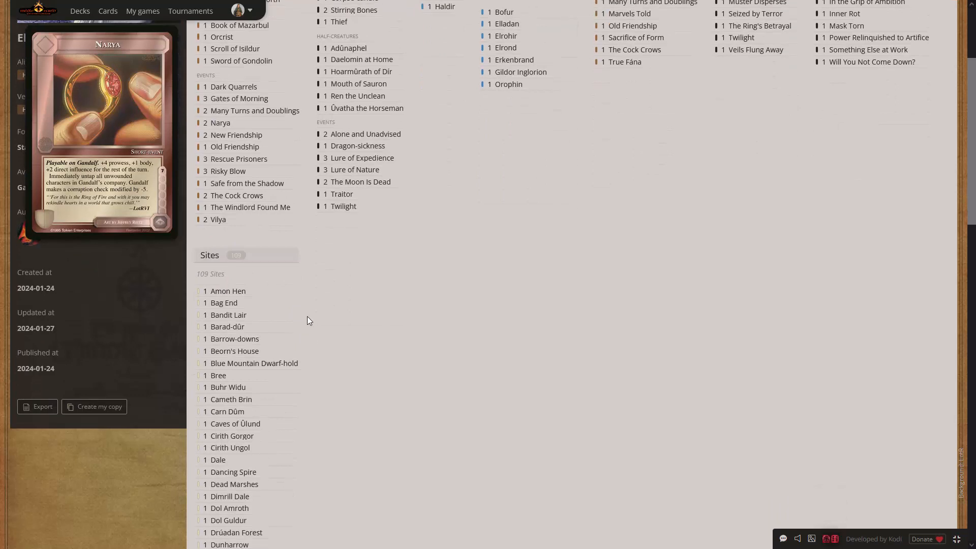
pyautogui.click(99, 414)
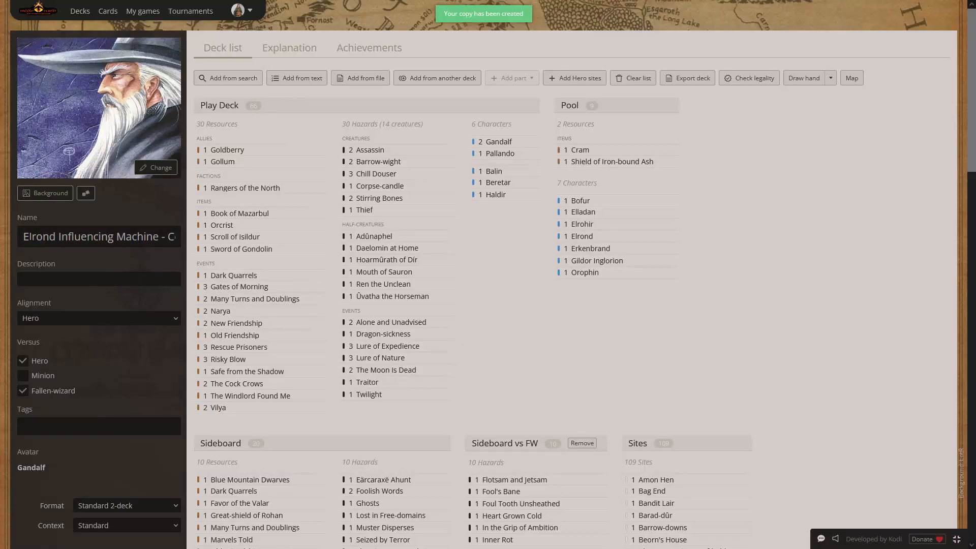
pyautogui.moveTo(28, 237); pyautogui.dragTo(191, 242)
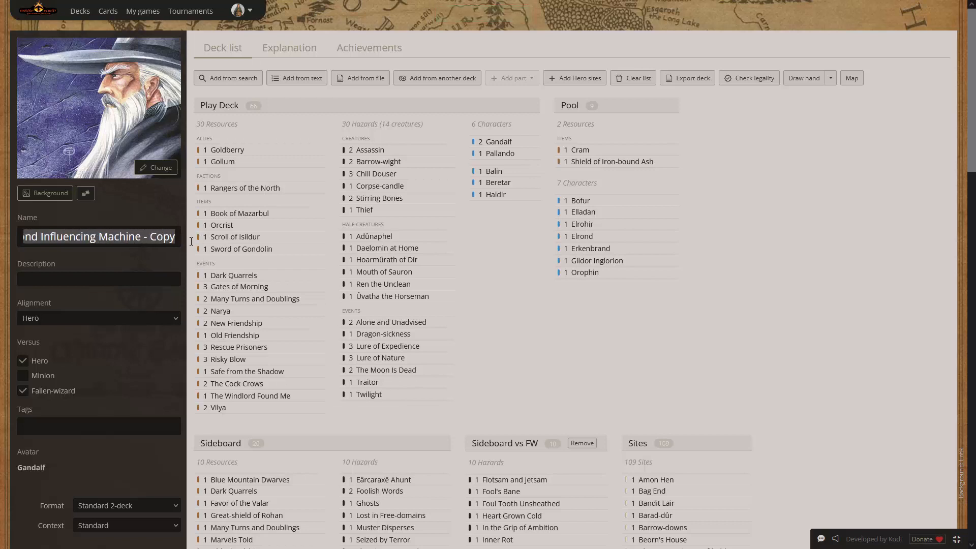
pyautogui.click(156, 248)
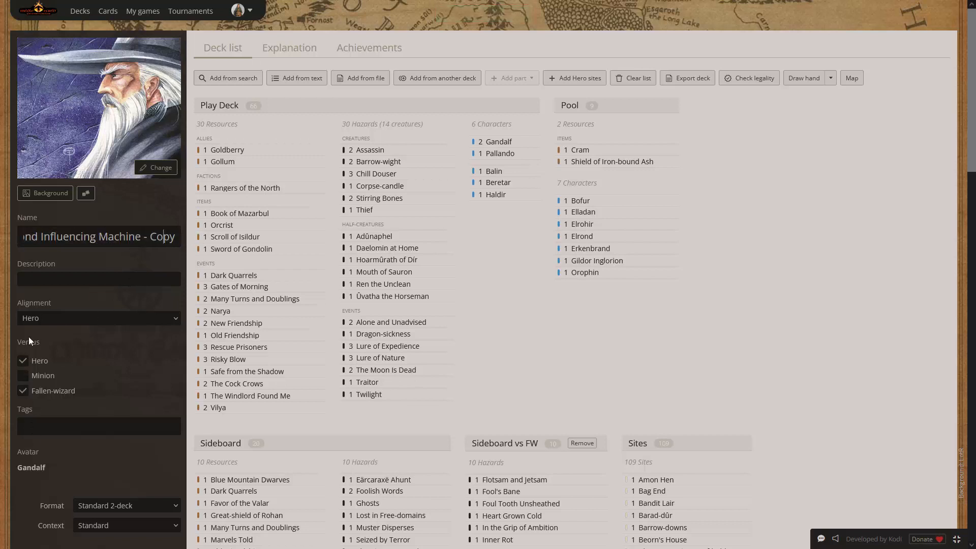
# Add extra copies of Scroll of Isildur to the copy's Play Deck and remove them again
pyautogui.scroll(-5, 76, 432)
pyautogui.scroll(5, 203, 361)
pyautogui.moveTo(312, 240)
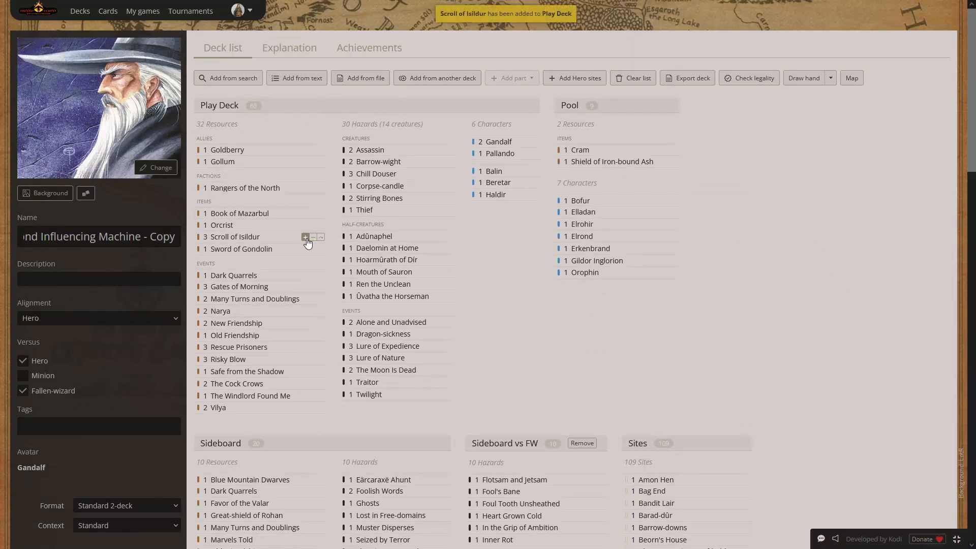
pyautogui.click(306, 238)
pyautogui.click(313, 237)
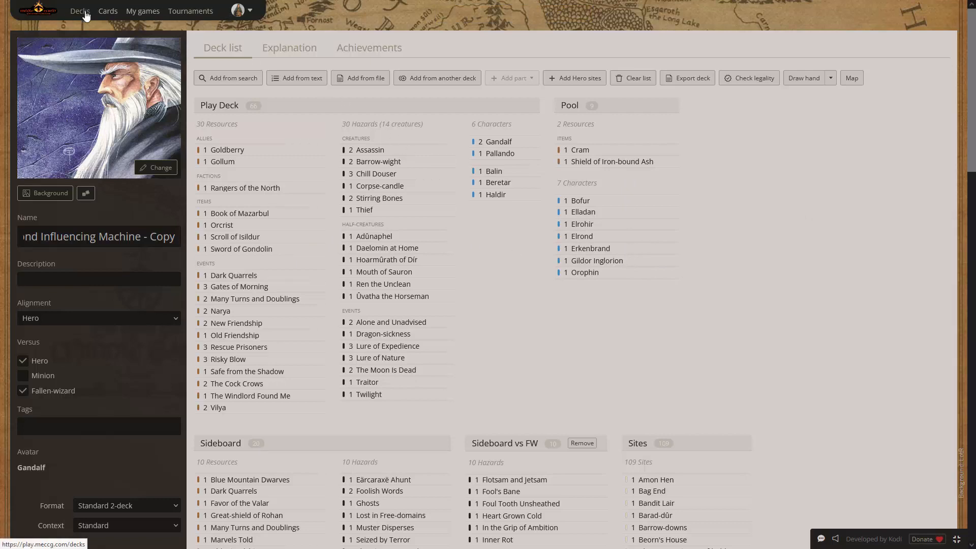
# Reopen Elrond Influencing Machine from the shared decks and review its cards and its export and copy options
pyautogui.click(80, 11)
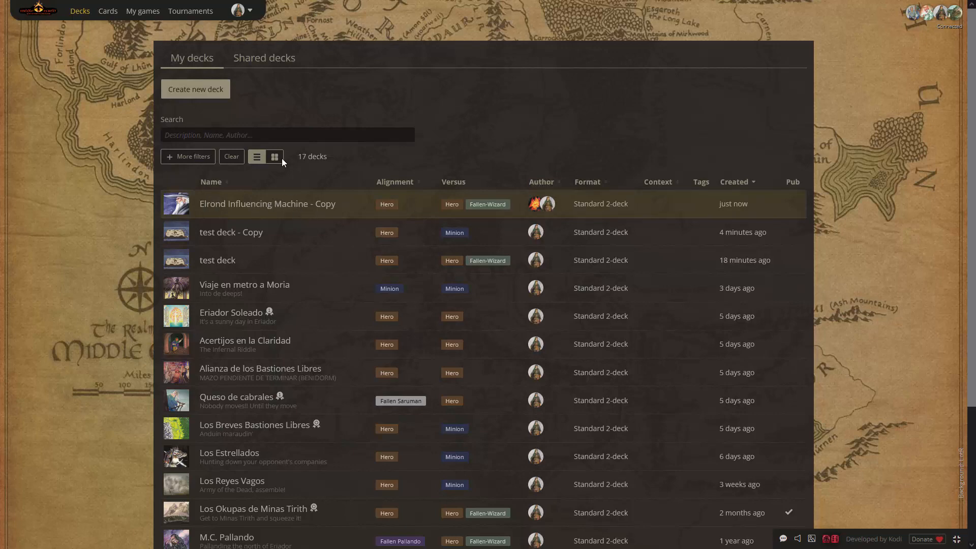
pyautogui.click(278, 61)
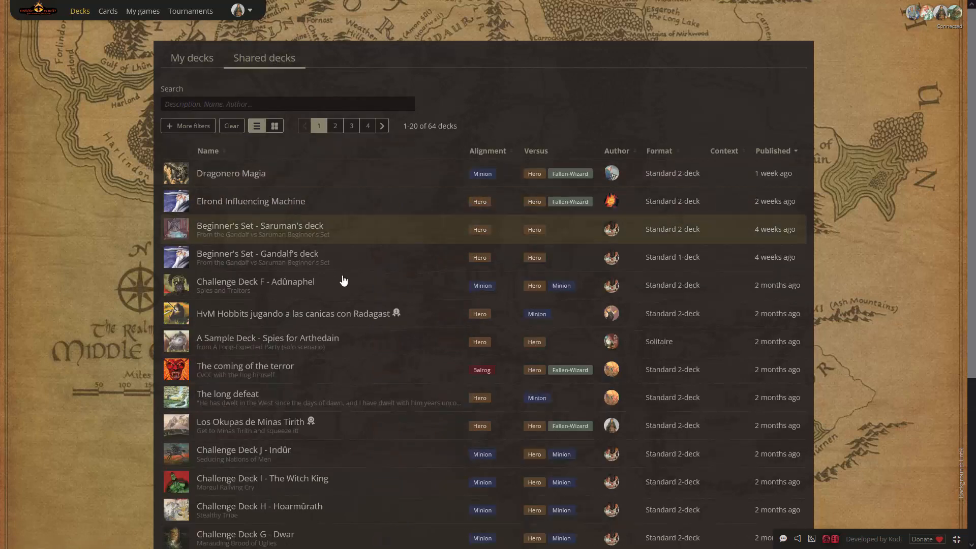
pyautogui.scroll(-4, 342, 283)
pyautogui.scroll(4, 335, 416)
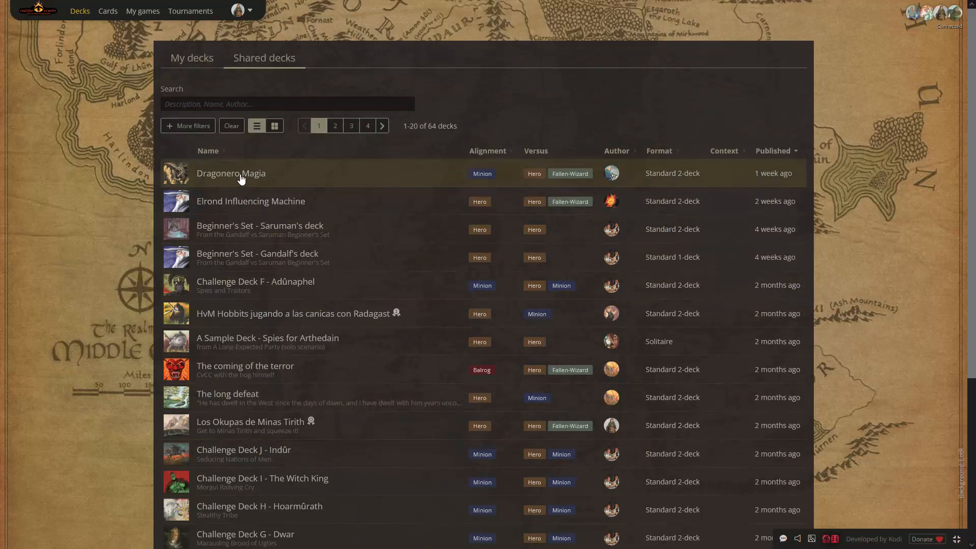
pyautogui.click(285, 201)
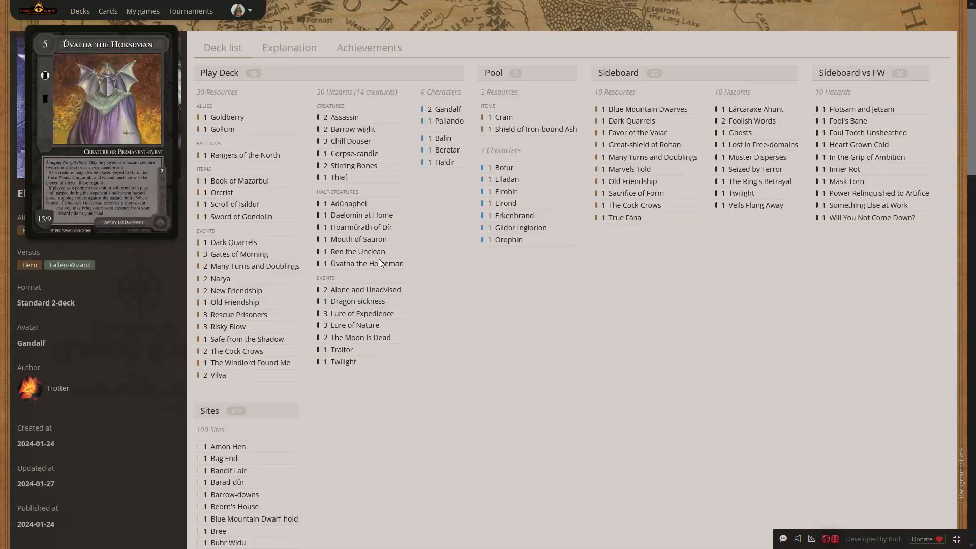
pyautogui.moveTo(359, 215)
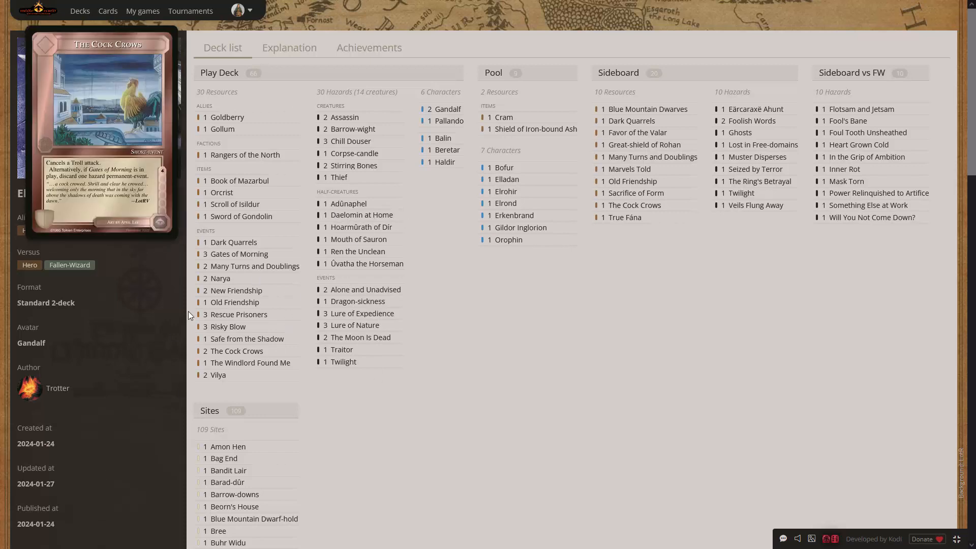
pyautogui.scroll(-4, 188, 315)
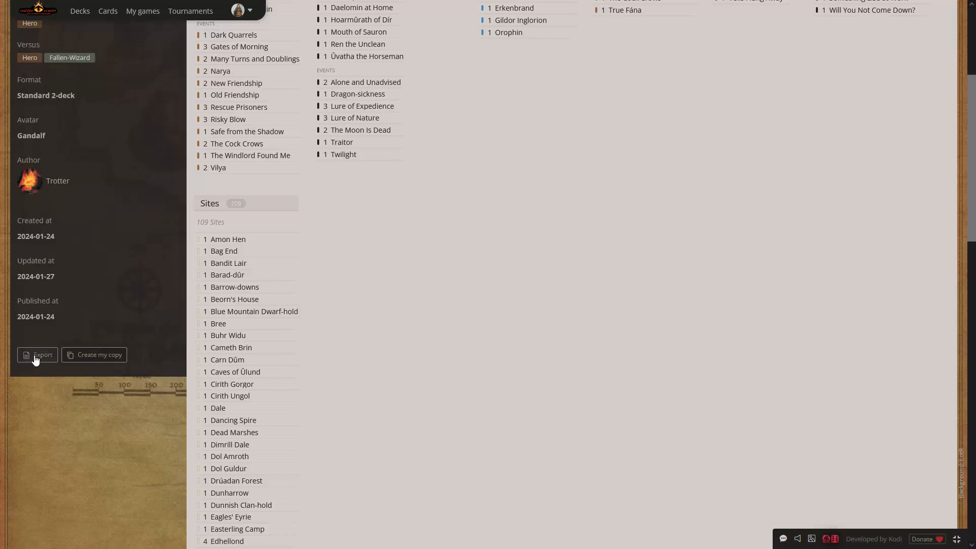
pyautogui.scroll(4, 362, 337)
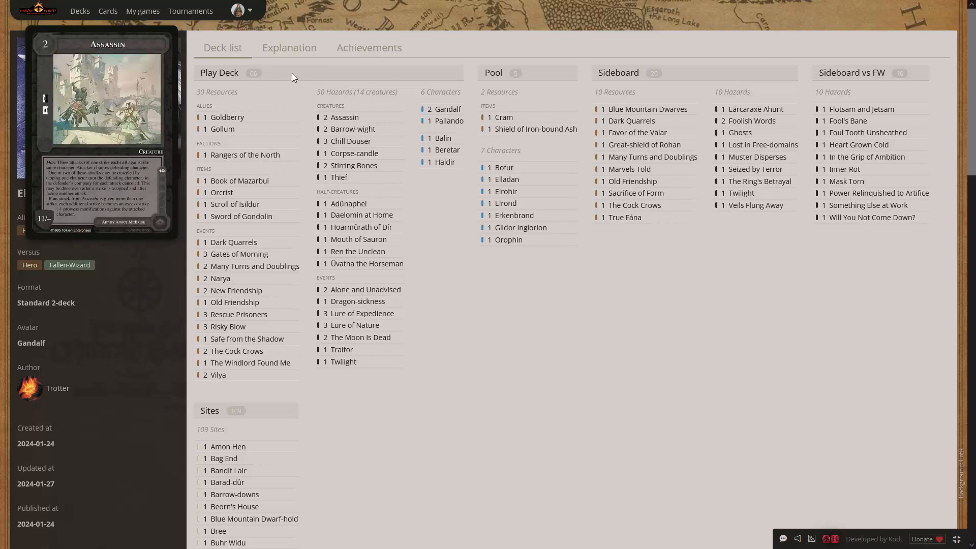
# Delete the deck Elrond Influencing Machine - Copy from the own decks
pyautogui.click(84, 12)
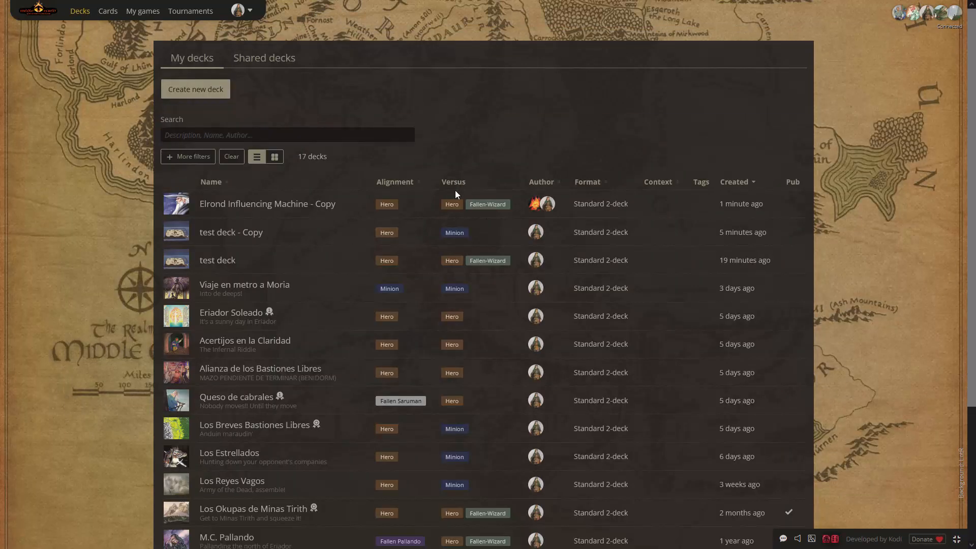
pyautogui.click(264, 212)
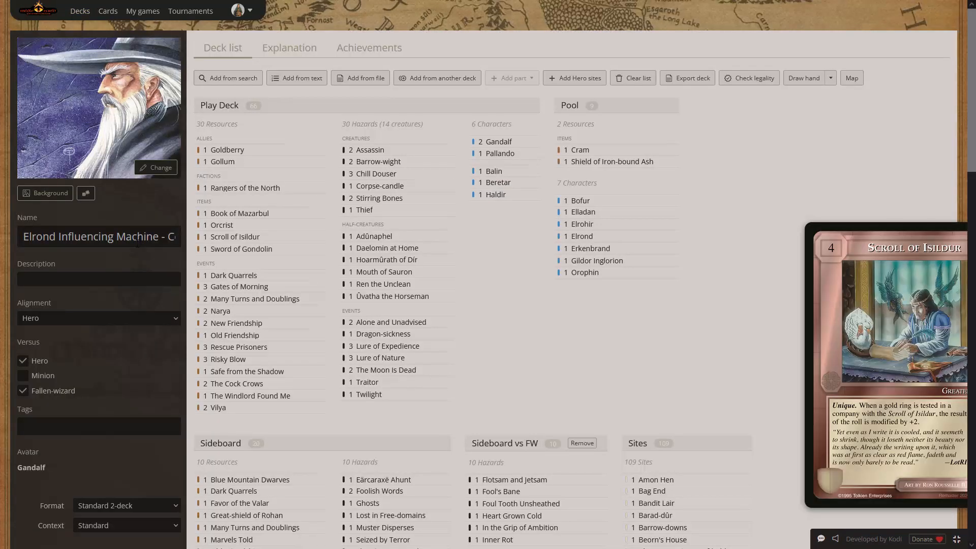
pyautogui.scroll(-7, 55, 293)
pyautogui.click(54, 289)
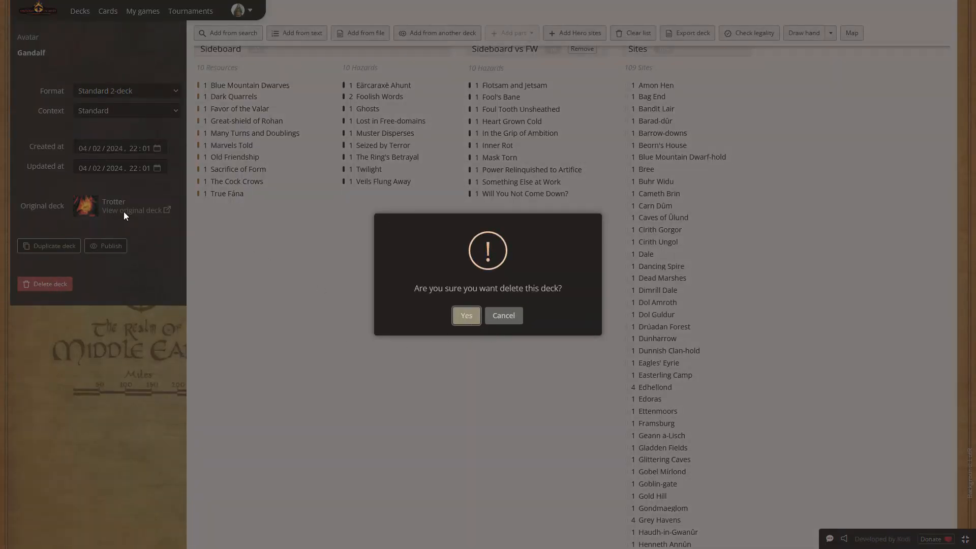
pyautogui.click(466, 316)
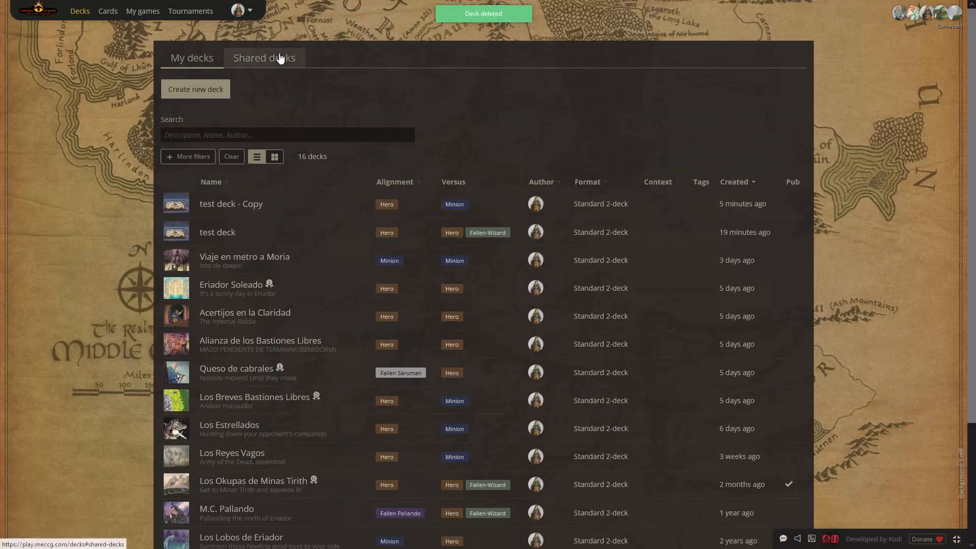
# Create a new own deck named ergsrgser with Hero alignment for play versus Hero
pyautogui.click(280, 58)
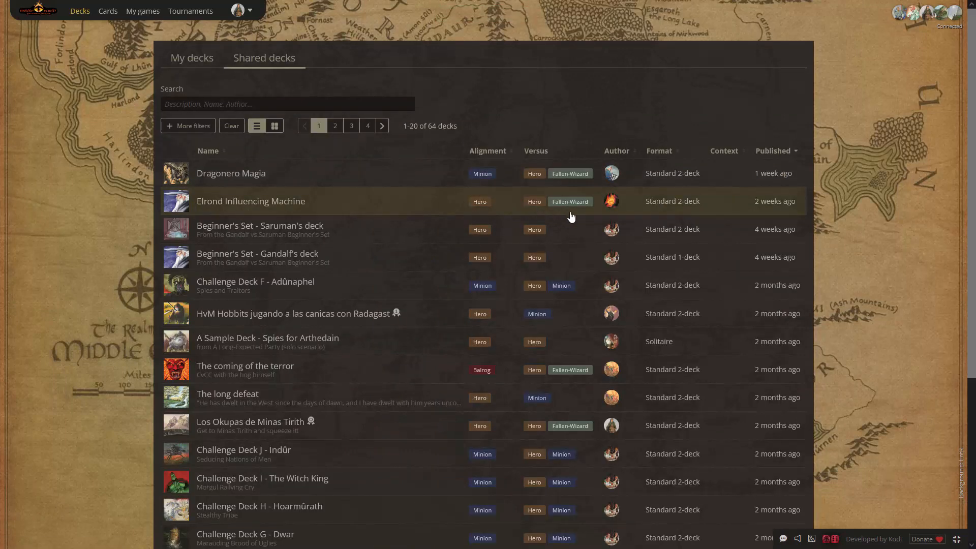
pyautogui.click(205, 65)
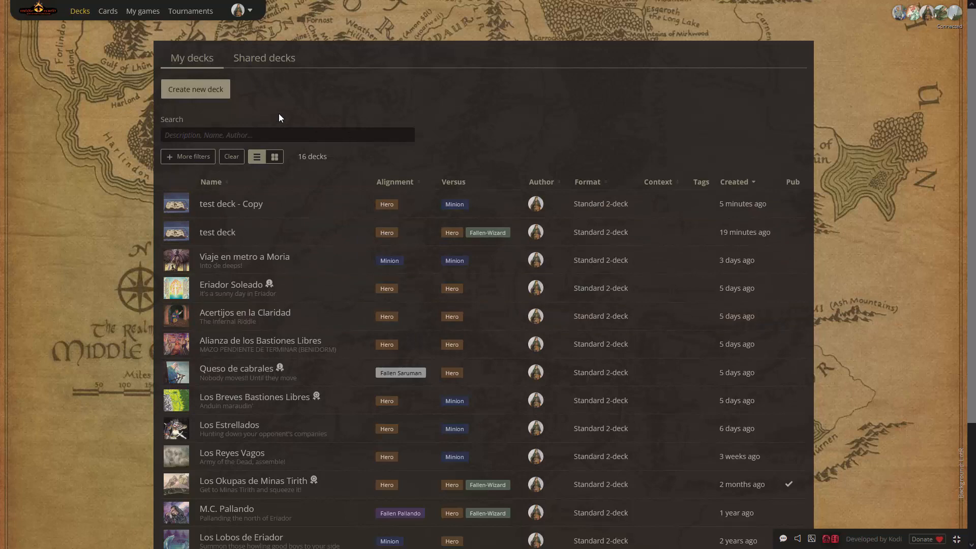
pyautogui.click(209, 90)
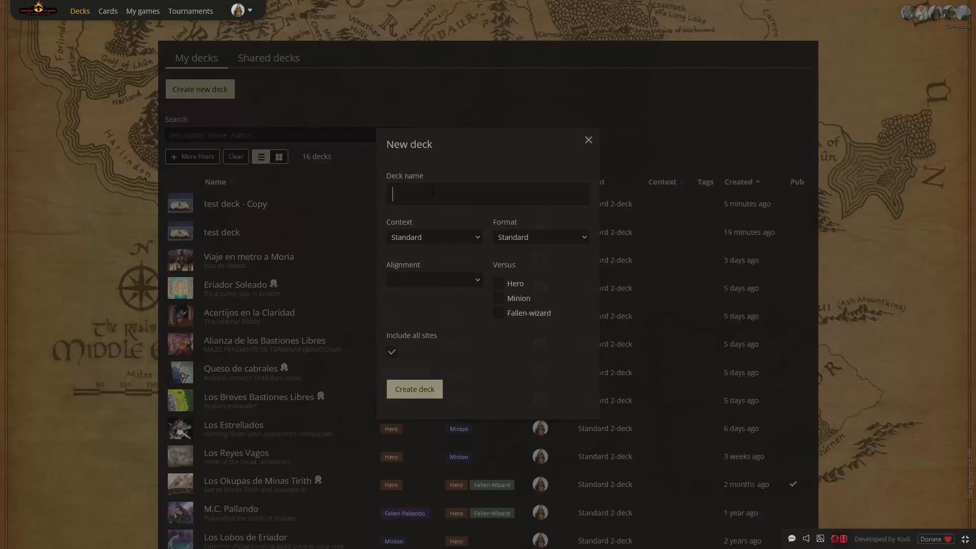
pyautogui.write('ergsrgser')
pyautogui.click(480, 278)
pyautogui.click(441, 295)
pyautogui.click(429, 393)
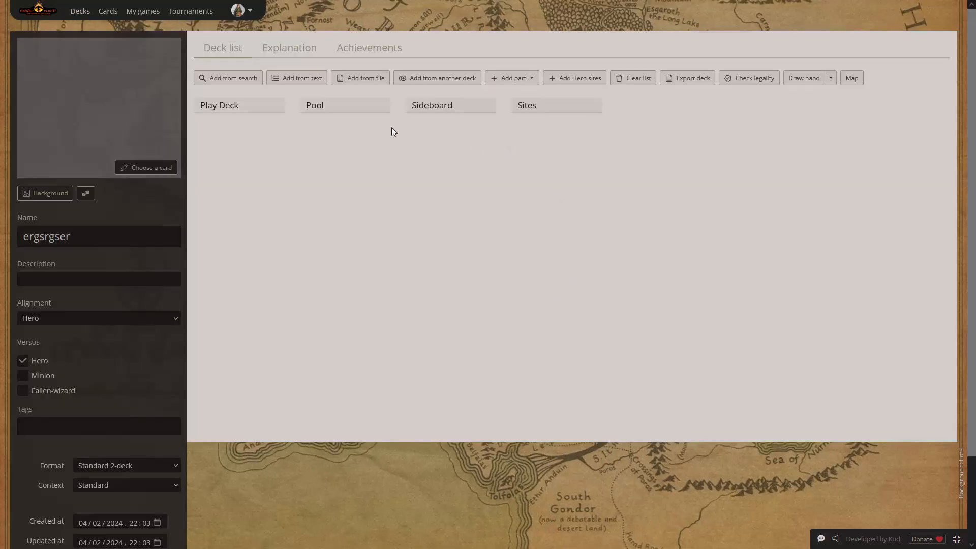
# Open the file selection for adding cards from a file and cancel it without choosing a deck
pyautogui.click(371, 78)
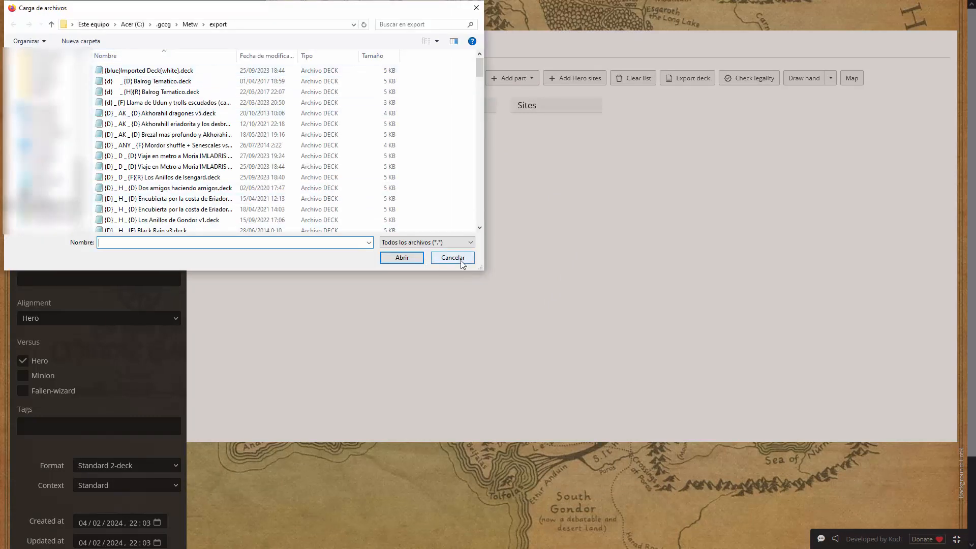
pyautogui.click(460, 259)
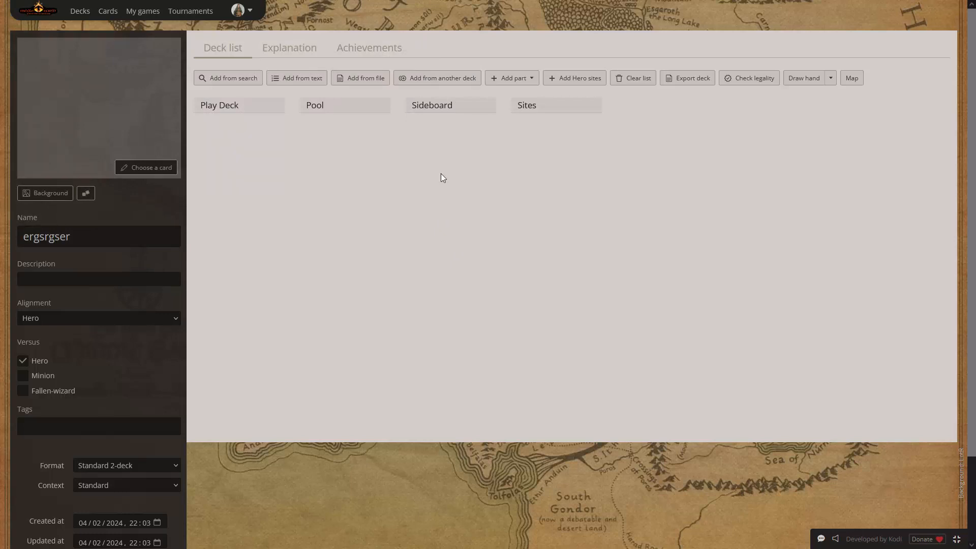
# Switch to the Cardnum deck builder, copy the Pool card list of the deck Por la Costa, and return to the new deck
pyautogui.hotkey('alt', 'Tab')
pyautogui.hotkey('alt', 'Tab')
pyautogui.hotkey('alt', 'Tab')
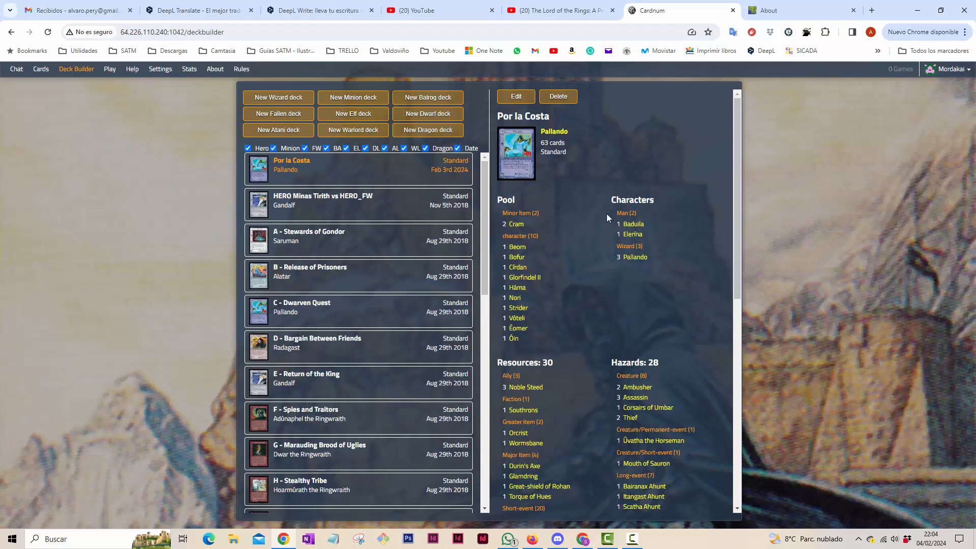
pyautogui.moveTo(503, 212); pyautogui.dragTo(536, 335)
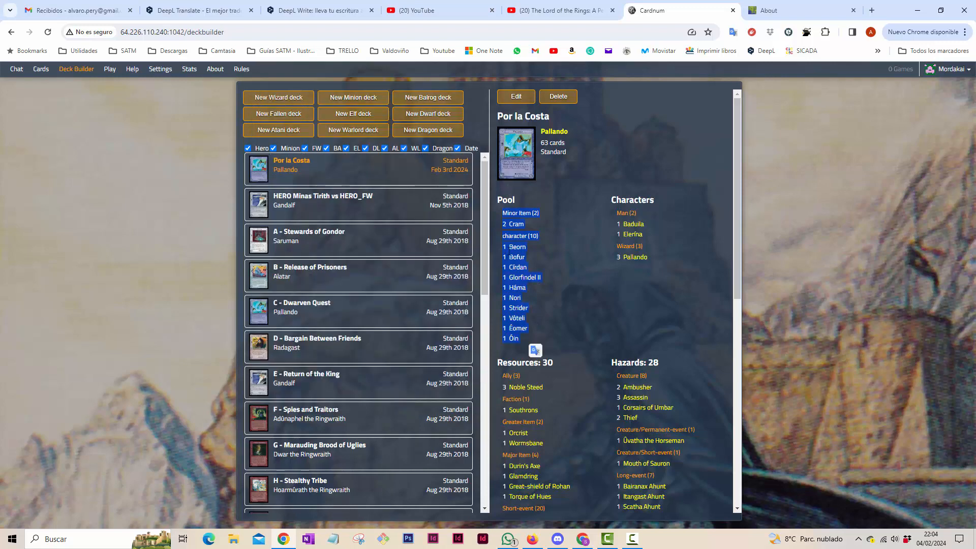
pyautogui.rightClick(527, 248)
pyautogui.click(573, 262)
pyautogui.click(533, 539)
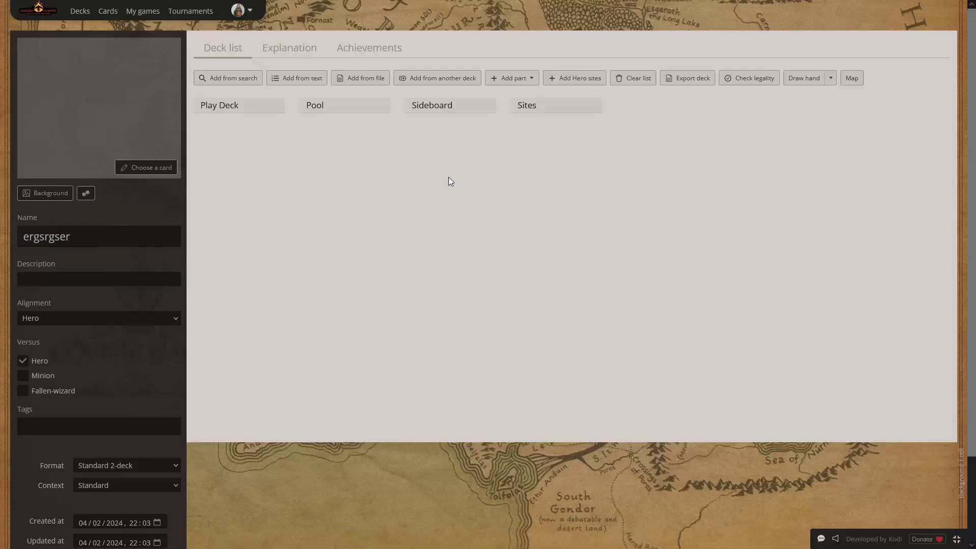
# Paste the copied Por la Costa list as text and add its cards to the deck's Pool
pyautogui.click(309, 79)
pyautogui.rightClick(214, 116)
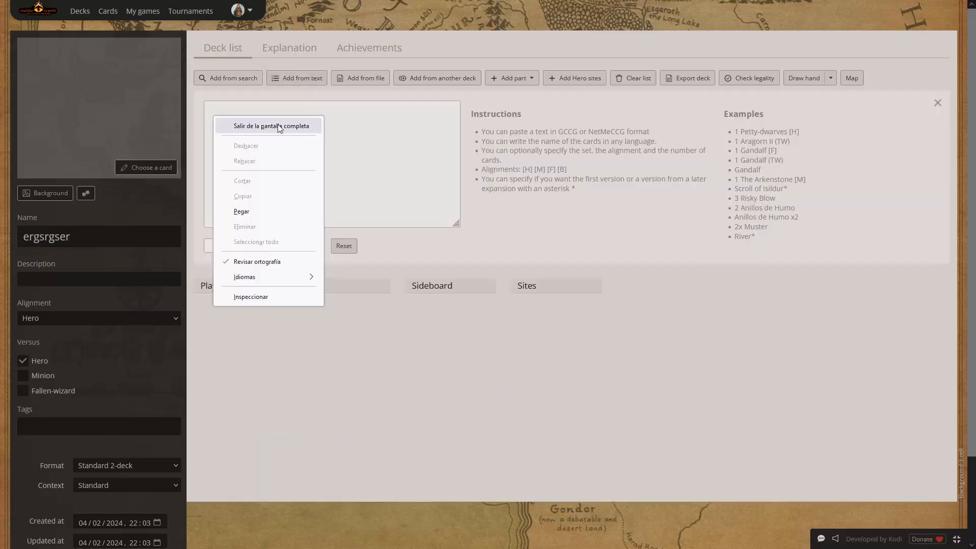
pyautogui.click(259, 213)
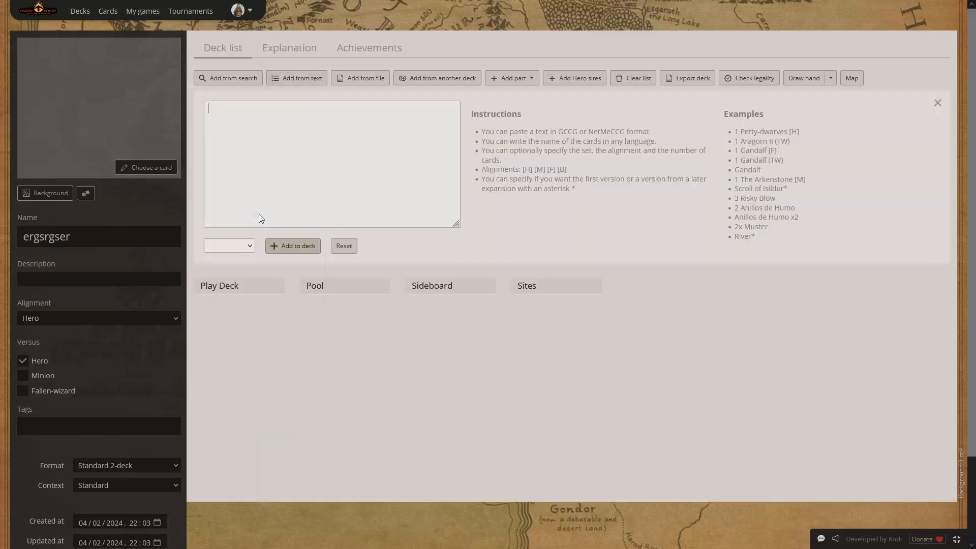
pyautogui.click(249, 247)
pyautogui.click(222, 275)
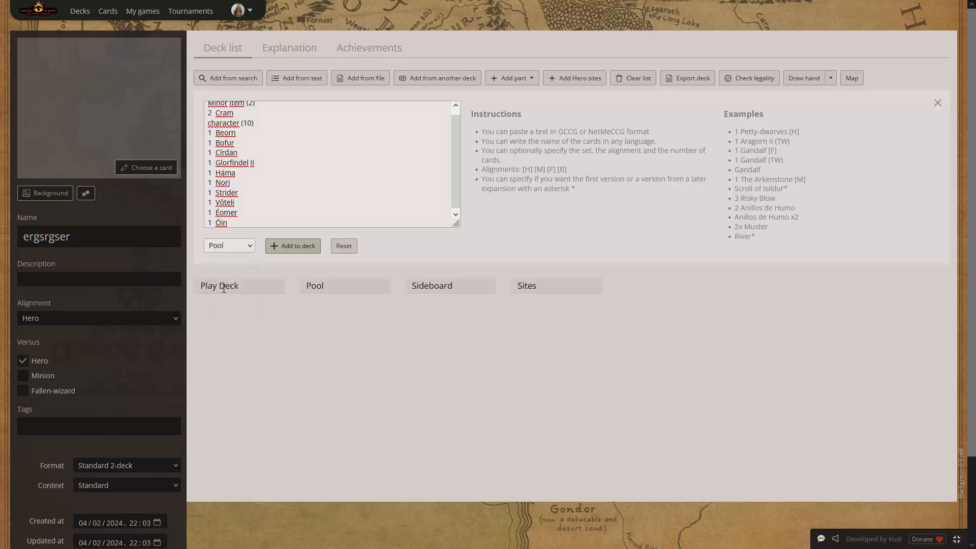
pyautogui.click(282, 247)
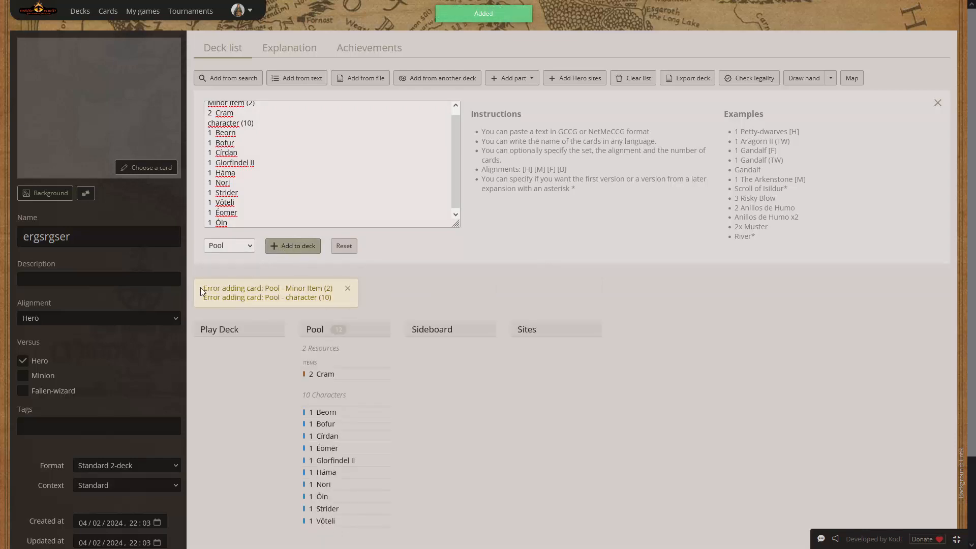
# Compare the import error message with the pasted lines and the Pool cards, dismiss the message and clear the pasted text
pyautogui.moveTo(205, 287); pyautogui.dragTo(256, 288)
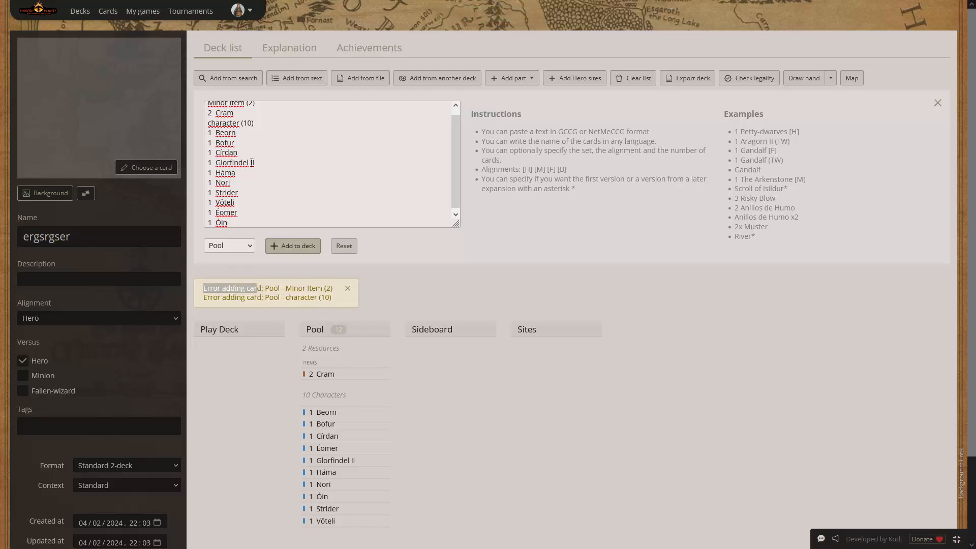
pyautogui.tripleClick(261, 121)
pyautogui.scroll(1, 261, 122)
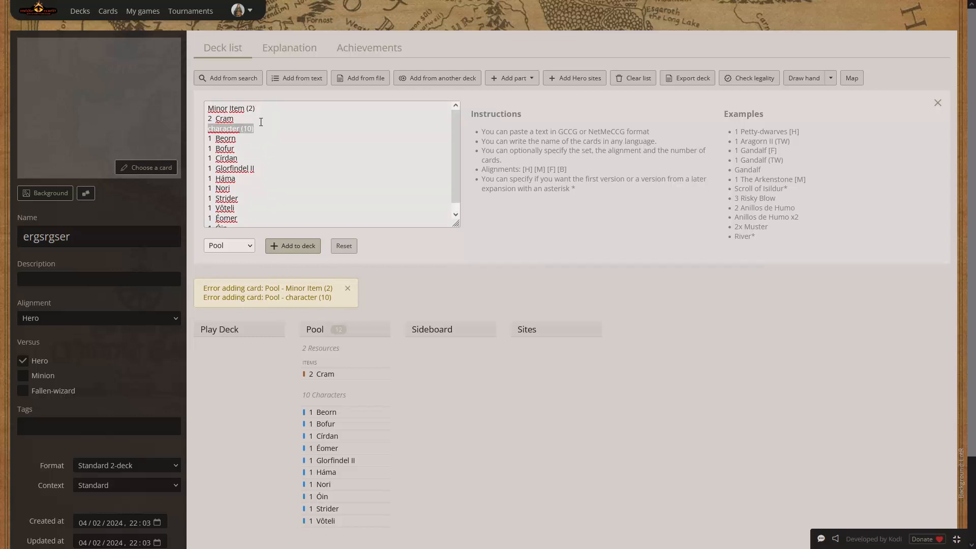
pyautogui.click(234, 108)
pyautogui.moveTo(222, 140); pyautogui.dragTo(260, 168)
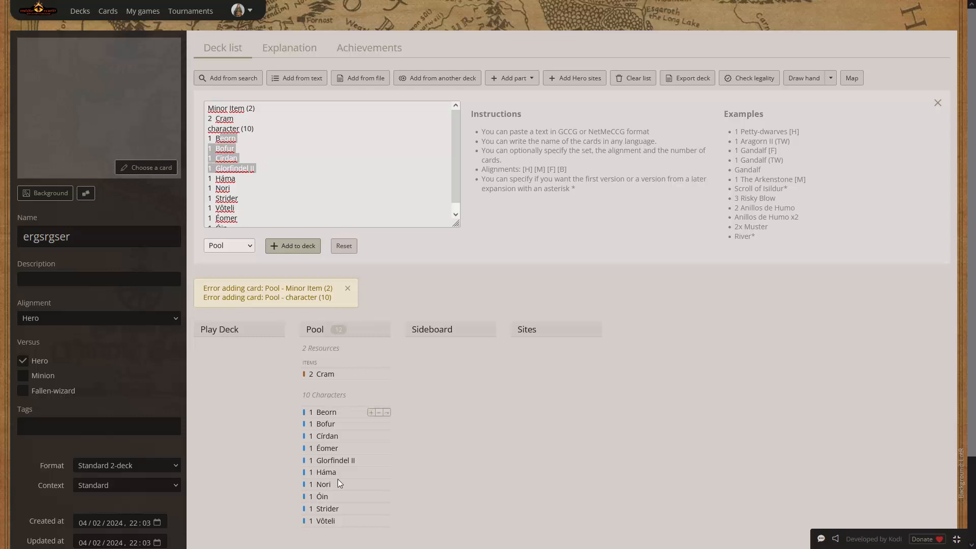
pyautogui.click(347, 288)
pyautogui.click(351, 250)
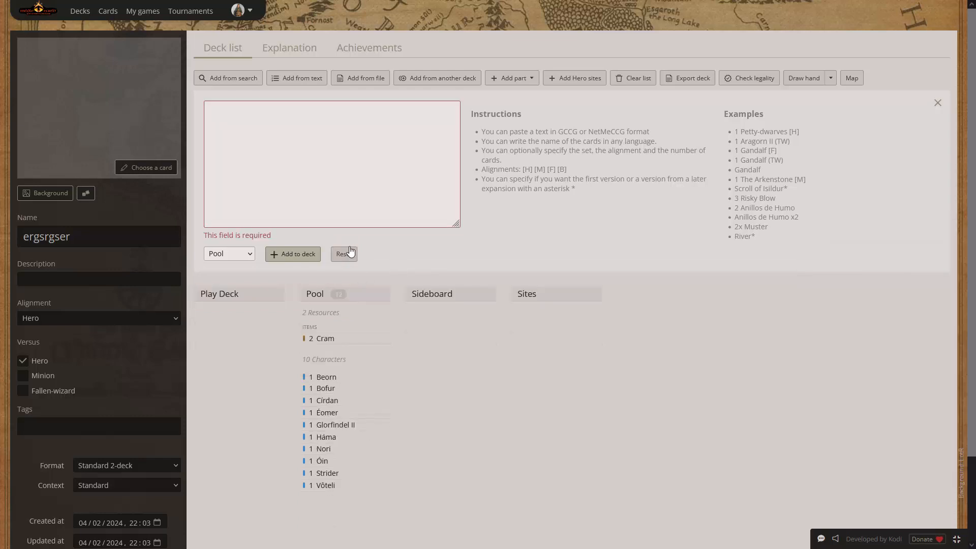
# Copy the Resources list and the Hazards list down to Scatha Ahunt from Por la Costa in Cardnum, and return to the deck
pyautogui.hotkey('alt', 'Tab')
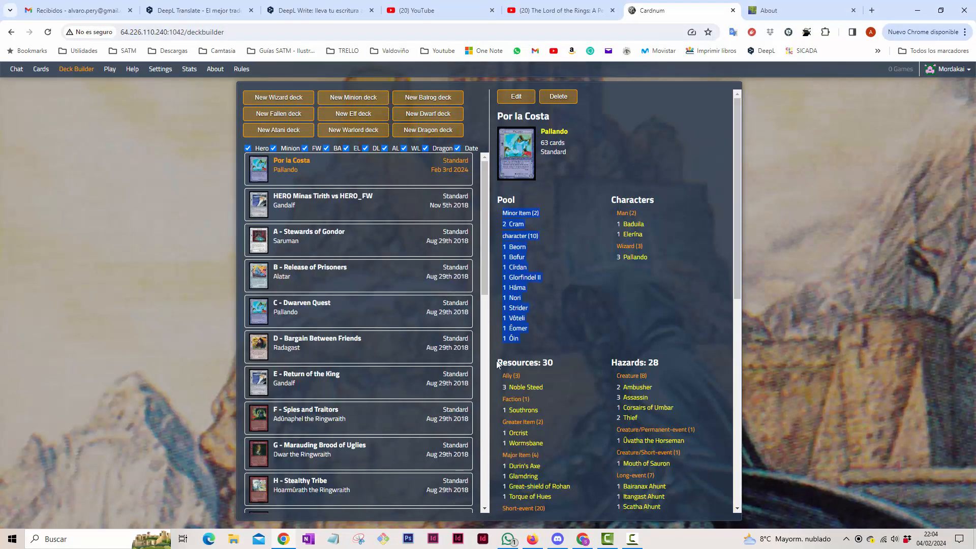
pyautogui.moveTo(499, 362); pyautogui.dragTo(678, 508)
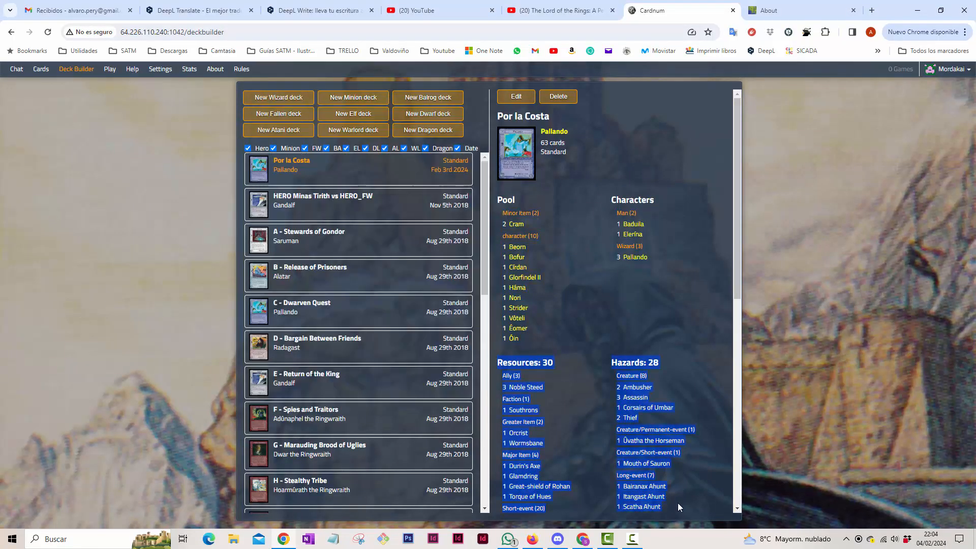
pyautogui.rightClick(631, 300)
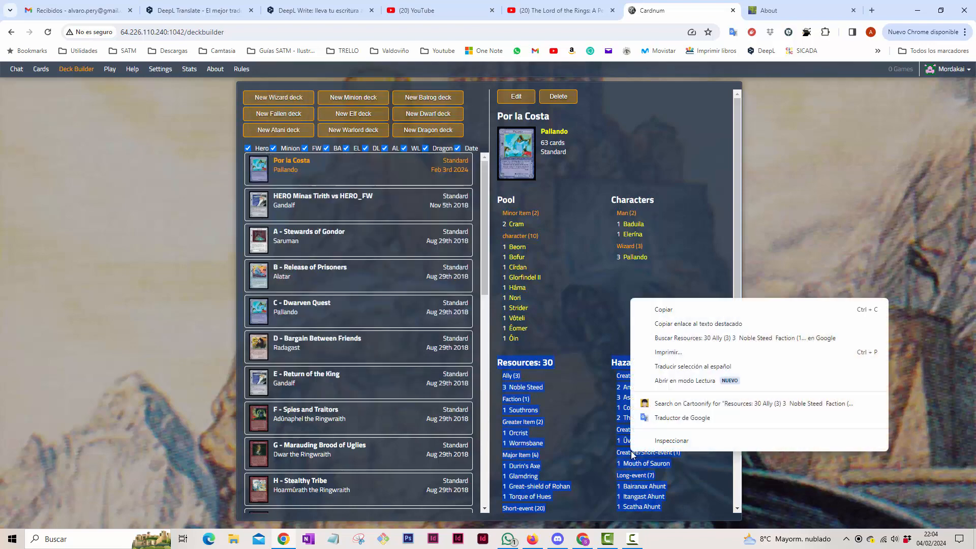
pyautogui.click(668, 315)
pyautogui.hotkey('alt', 'Tab')
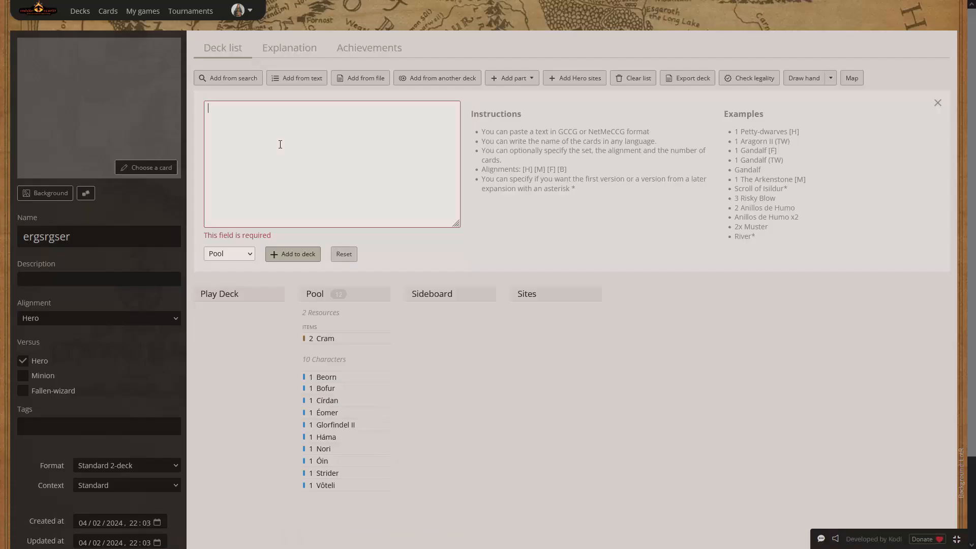
# Paste the copied resources and hazards as text, add them to the Play Deck and check the imported cards
pyautogui.rightClick(279, 146)
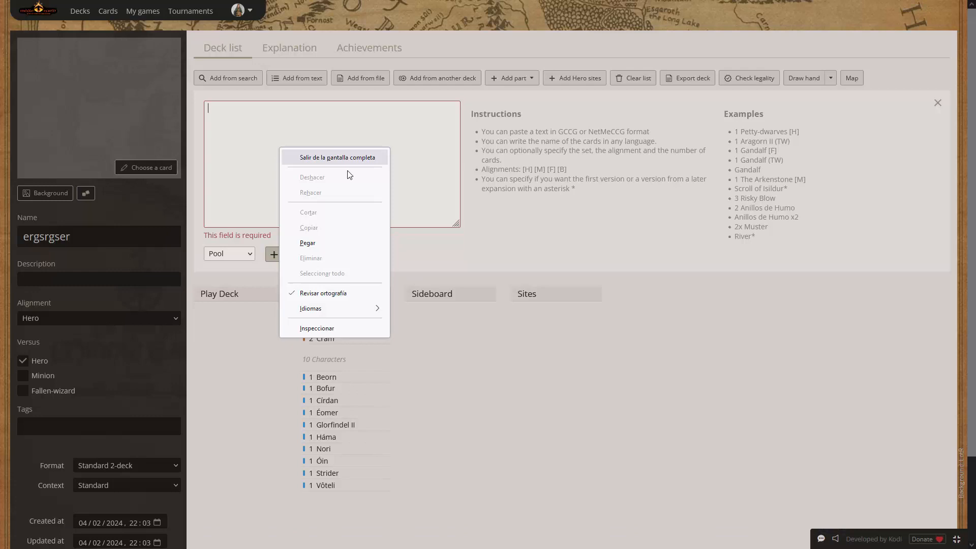
pyautogui.click(349, 243)
pyautogui.click(249, 247)
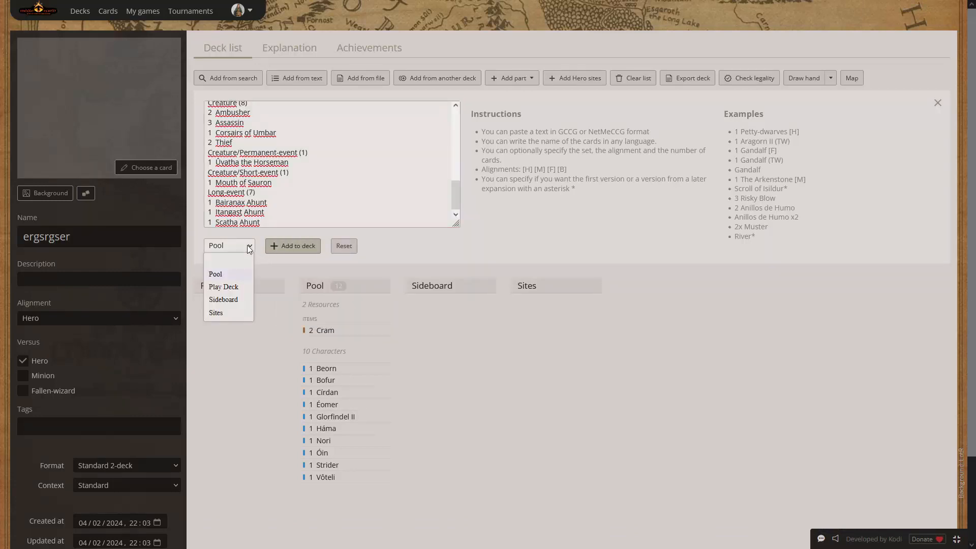
pyautogui.click(236, 288)
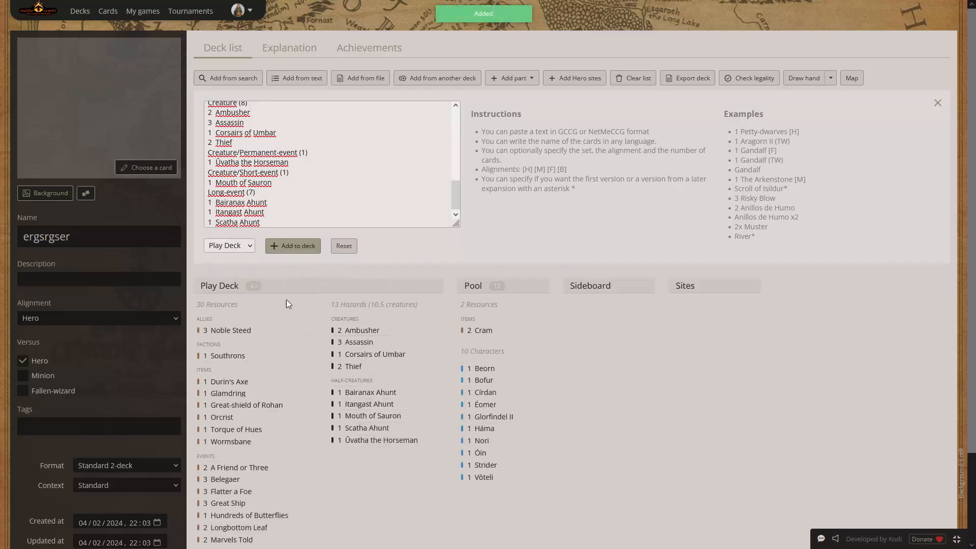
pyautogui.scroll(-2, 249, 438)
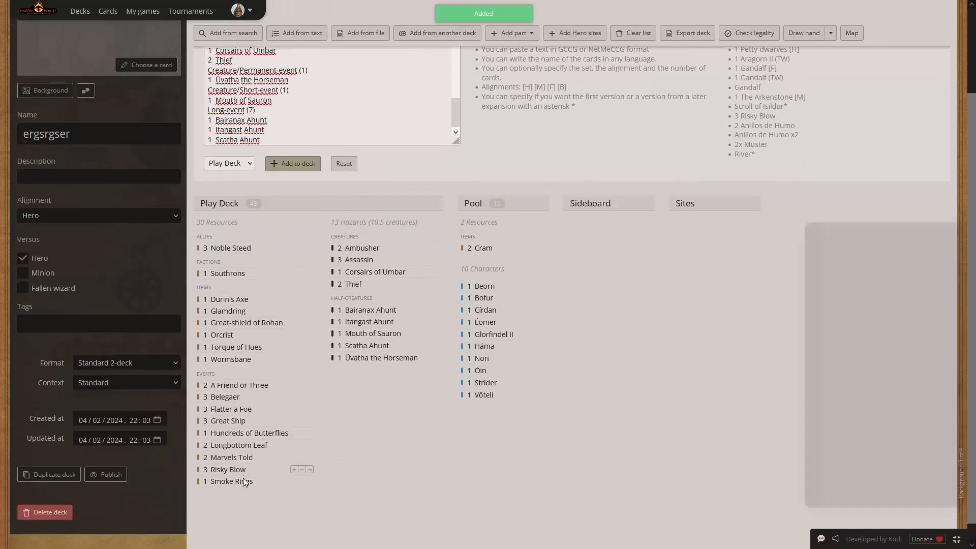
pyautogui.scroll(2, 321, 394)
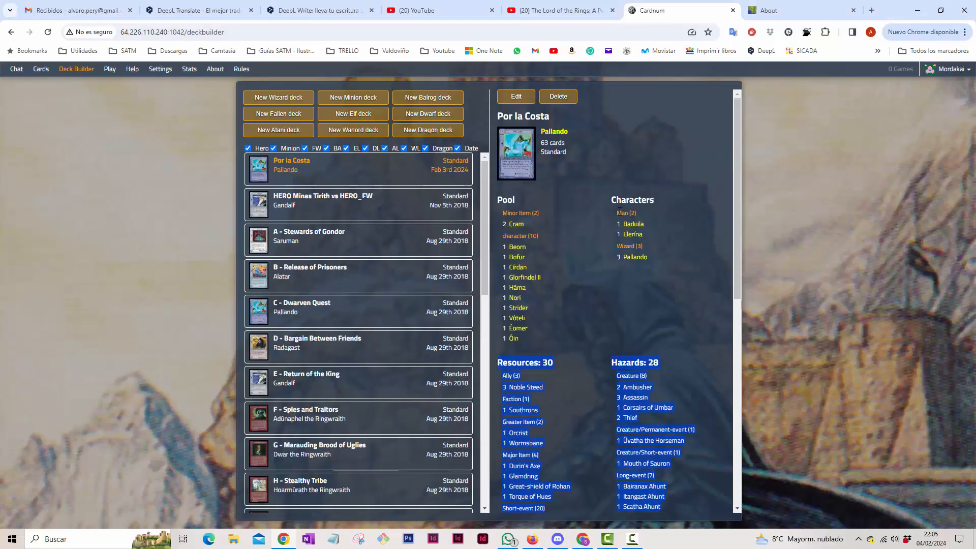
# Copy the Characters list with Baduila, Elerína and Pallando from Cardnum and add it as text to the Play Deck, replacing the earlier text
pyautogui.moveTo(611, 199); pyautogui.dragTo(650, 260)
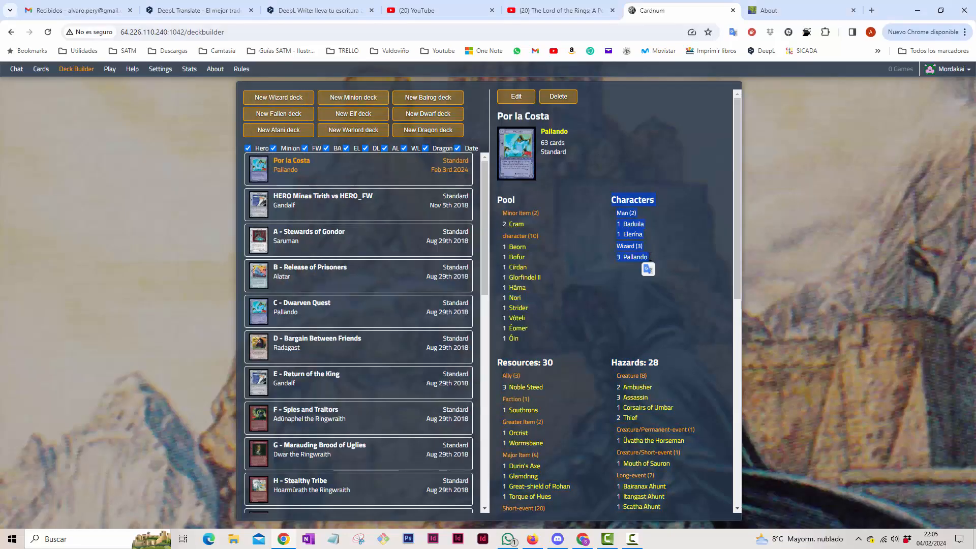
pyautogui.rightClick(637, 238)
pyautogui.click(684, 252)
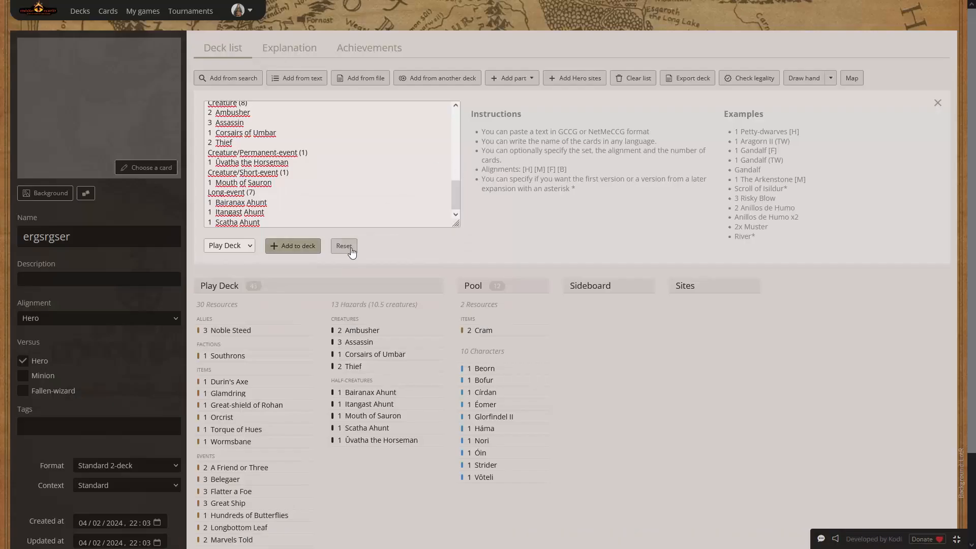
pyautogui.click(348, 246)
pyautogui.hotkey('ctrl', 'v')
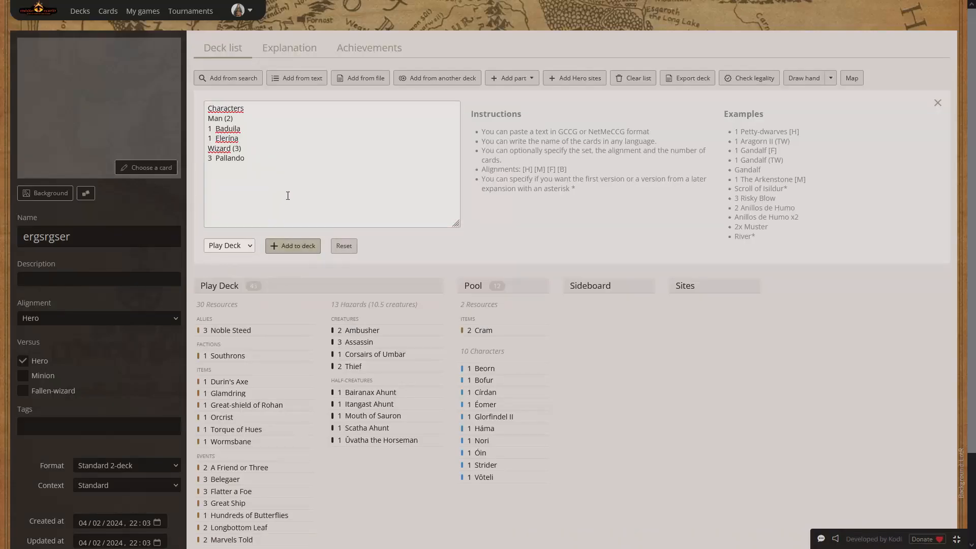
pyautogui.click(285, 250)
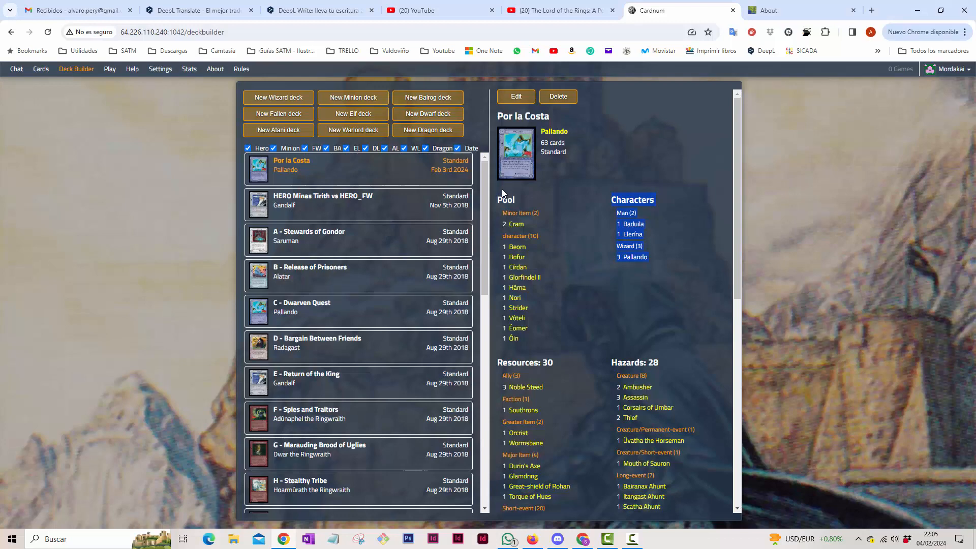
# Copy the complete Sideboard list of Por la Costa from Cardnum and return to the deck
pyautogui.scroll(-1, 546, 236)
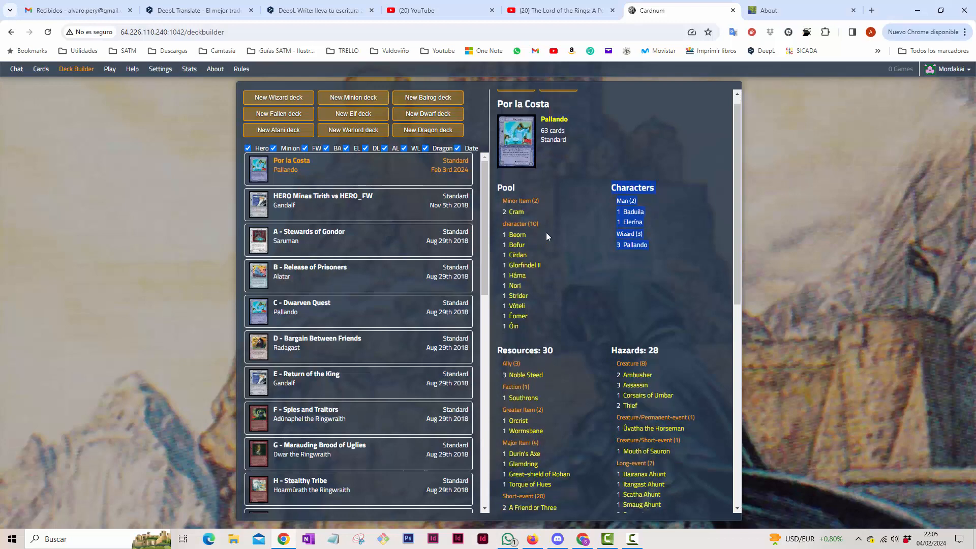
pyautogui.scroll(-5, 554, 244)
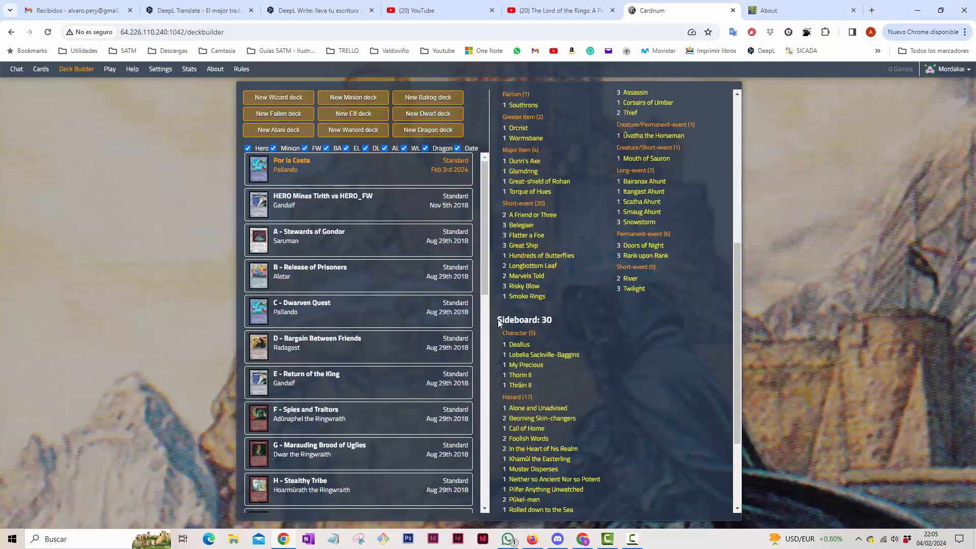
pyautogui.moveTo(498, 319); pyautogui.dragTo(591, 482)
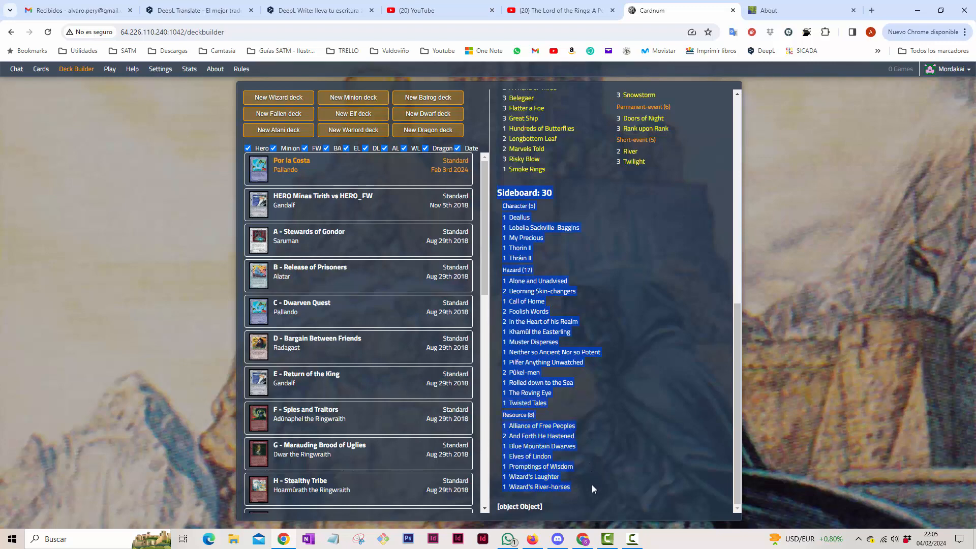
pyautogui.hotkey('alt', 'Tab')
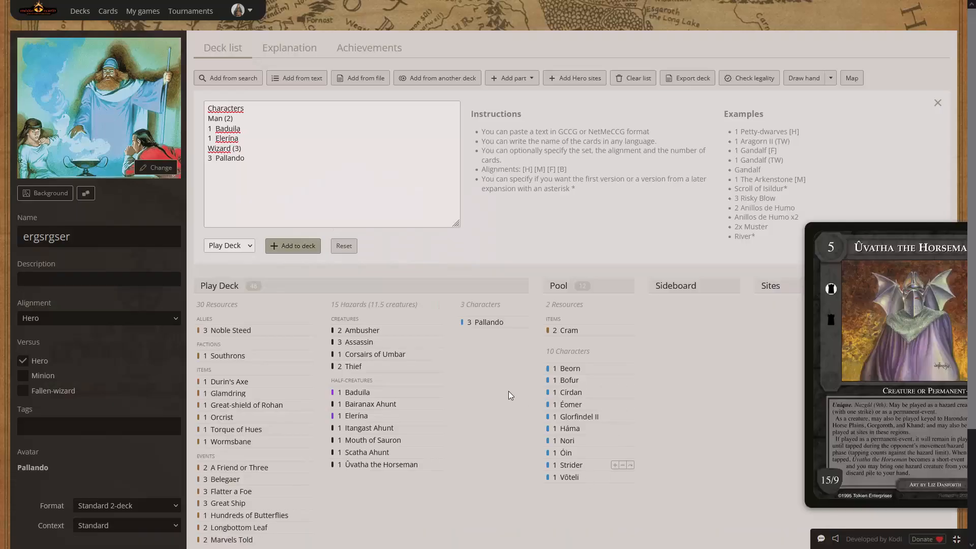
# Replace the pasted text with the copied sideboard list, add it to the Sideboard and check the imported cards
pyautogui.click(344, 246)
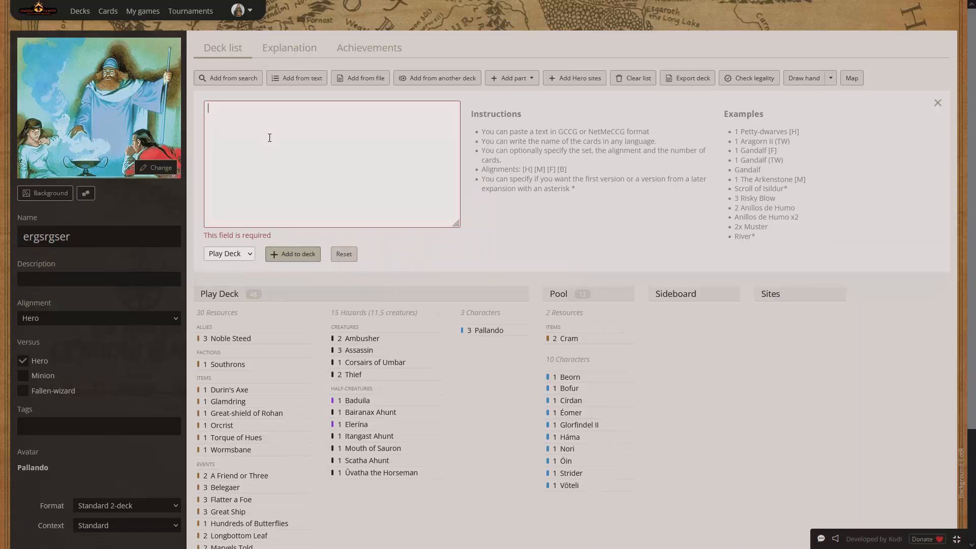
pyautogui.hotkey('ctrl', 'v')
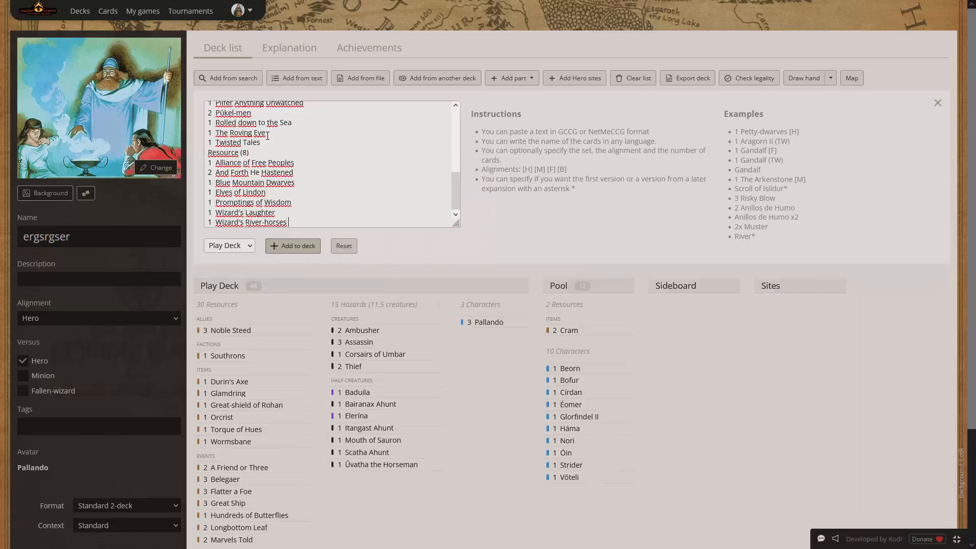
pyautogui.click(247, 247)
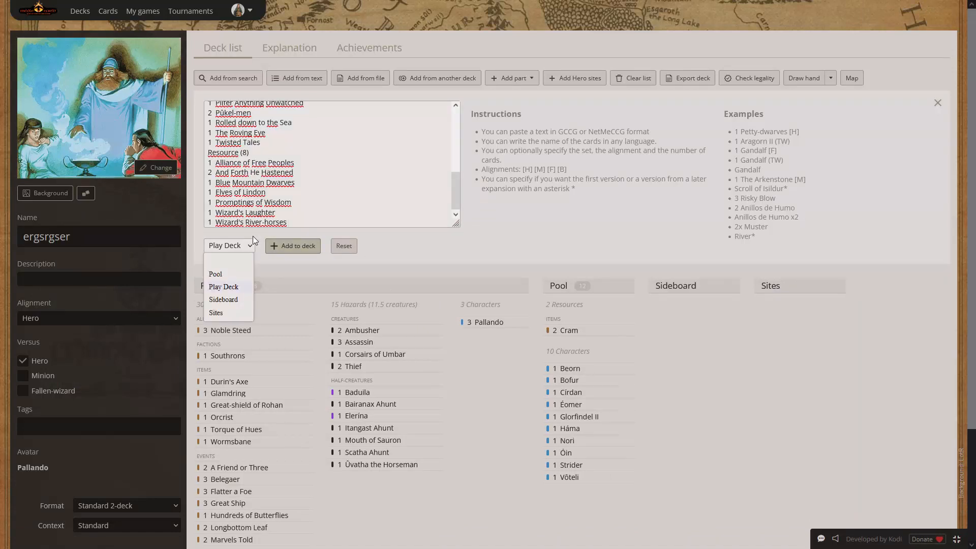
pyautogui.click(230, 304)
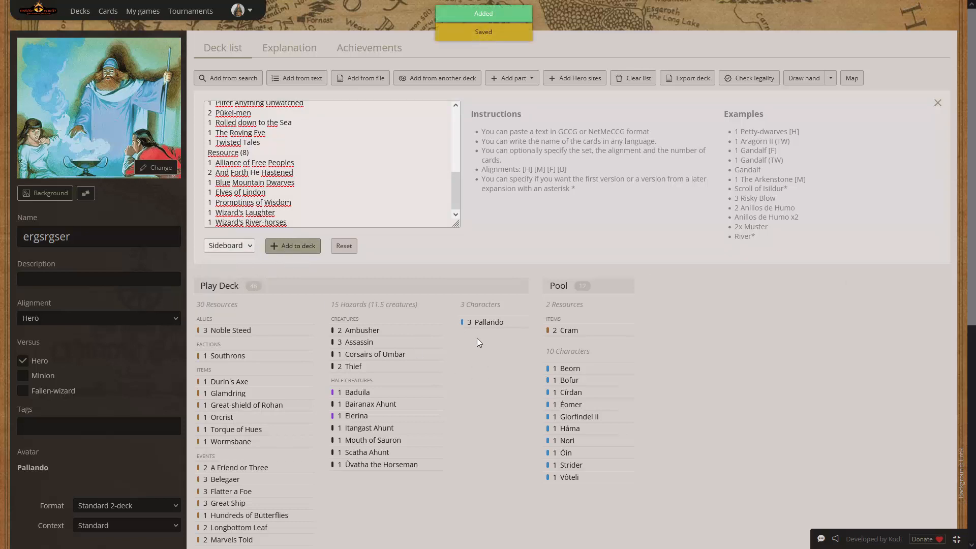
pyautogui.scroll(-7, 465, 318)
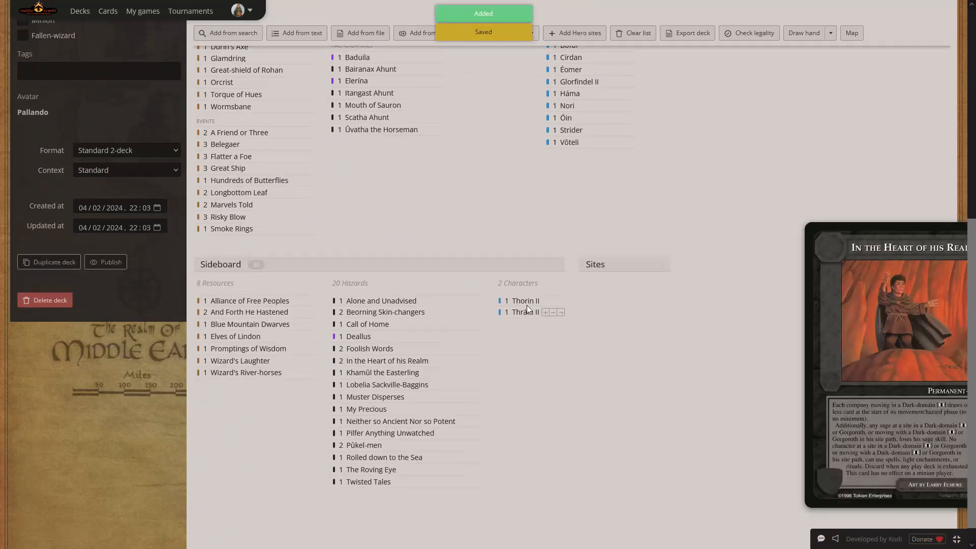
# Look at the deck's Explanation and Achievements sections and return to its card list
pyautogui.scroll(7, 390, 160)
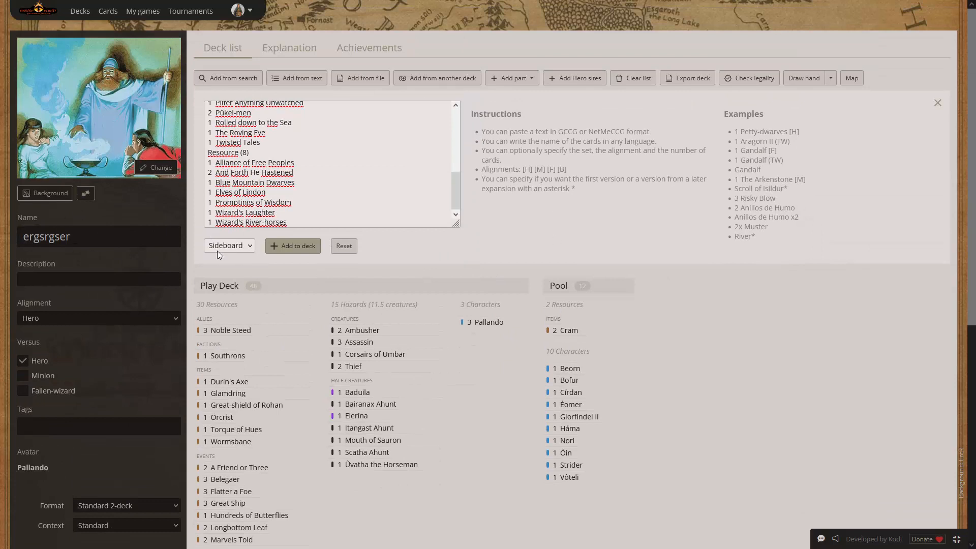
pyautogui.click(296, 48)
pyautogui.click(380, 48)
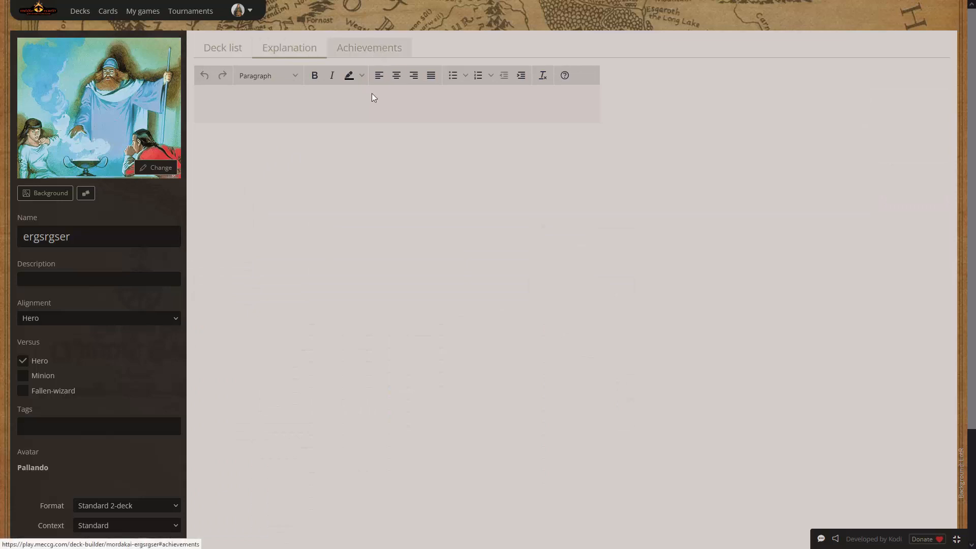
pyautogui.click(224, 48)
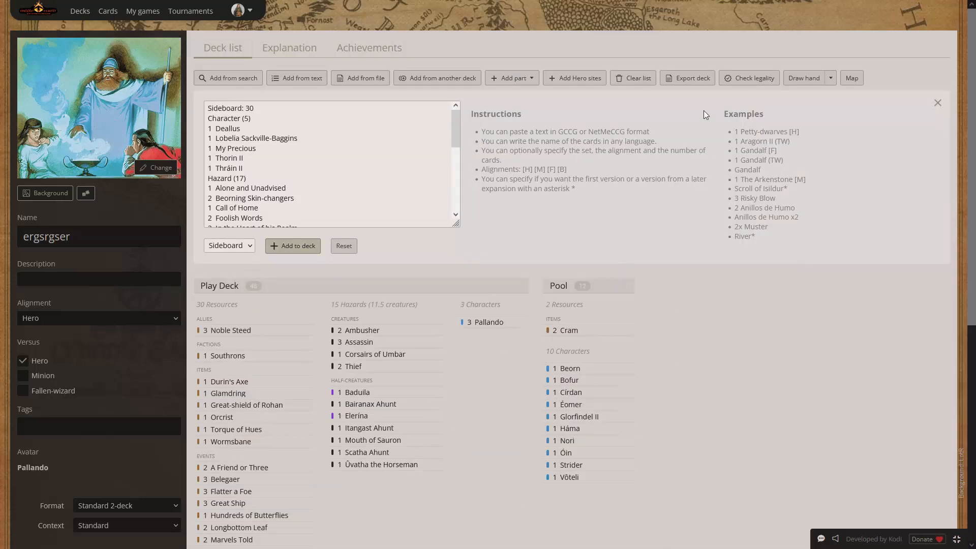
# Clear the pasted import text and review the instructions on text format, card name language, set, alignment and card quantity
pyautogui.click(345, 246)
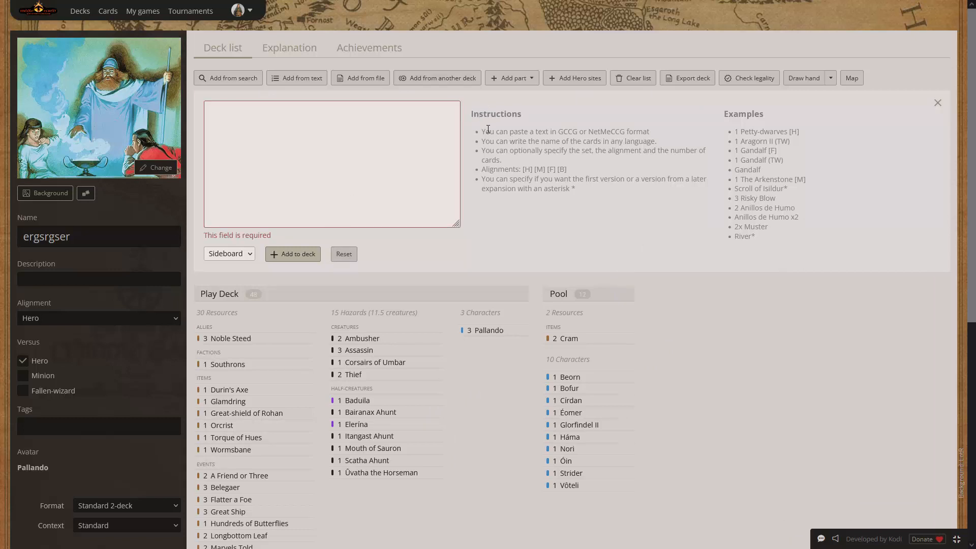
pyautogui.moveTo(482, 132); pyautogui.dragTo(580, 132)
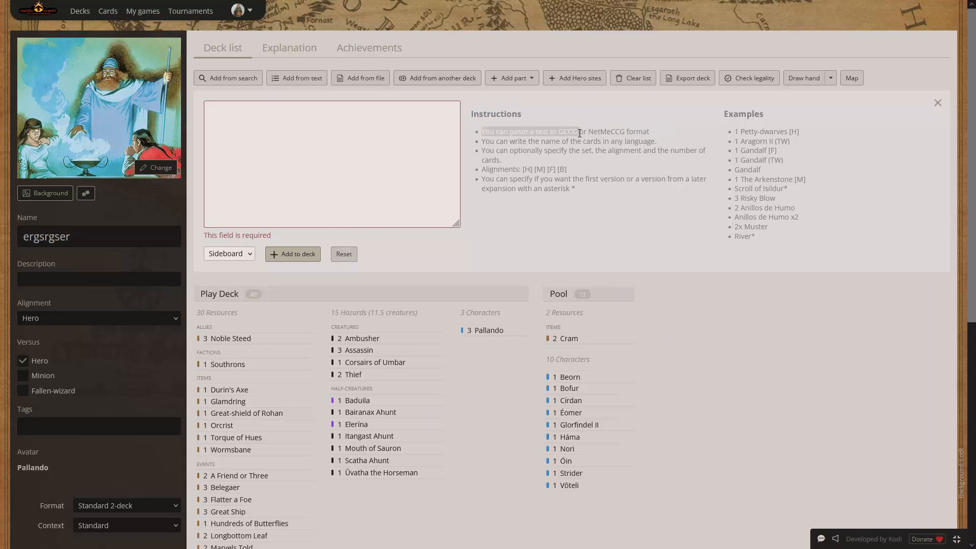
pyautogui.moveTo(503, 141); pyautogui.dragTo(620, 141)
pyautogui.moveTo(509, 150); pyautogui.dragTo(577, 171)
pyautogui.moveTo(505, 170); pyautogui.dragTo(569, 172)
pyautogui.click(507, 175)
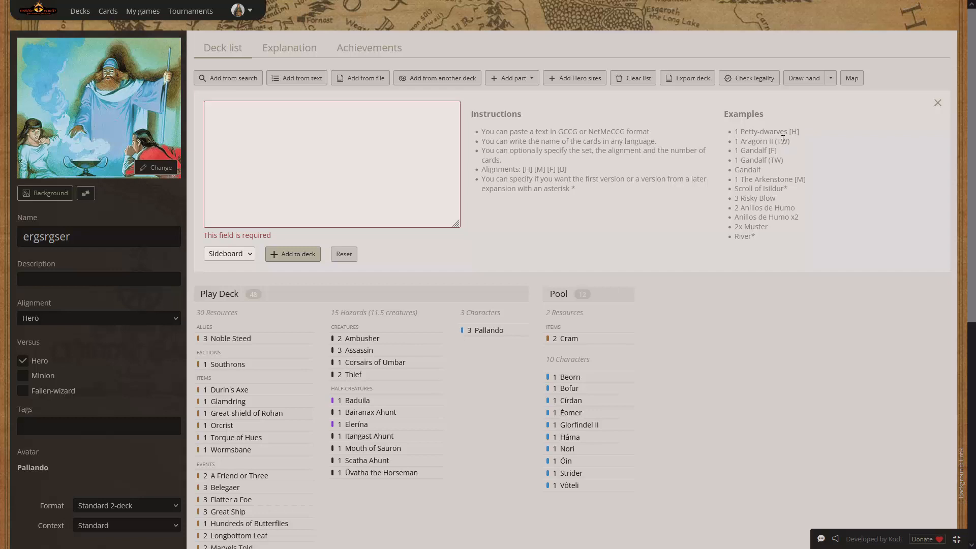
# Review the text import examples for set codes, the asterisk, and quantities such as 3 Risky Blow, Anillos de Humo x2 and 2x Muster
pyautogui.doubleClick(780, 141)
pyautogui.moveTo(781, 189); pyautogui.dragTo(789, 189)
pyautogui.click(785, 189)
pyautogui.moveTo(738, 198); pyautogui.dragTo(798, 204)
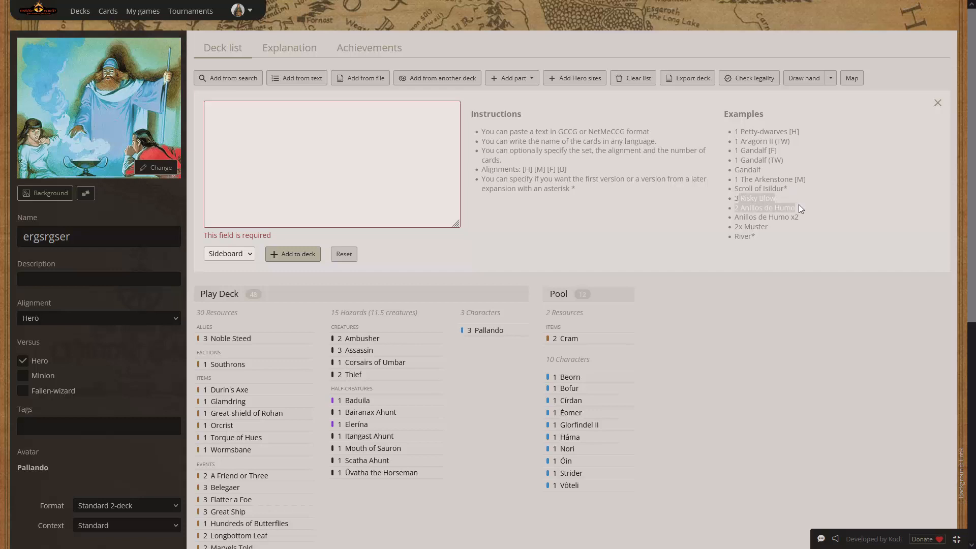
pyautogui.click(739, 198)
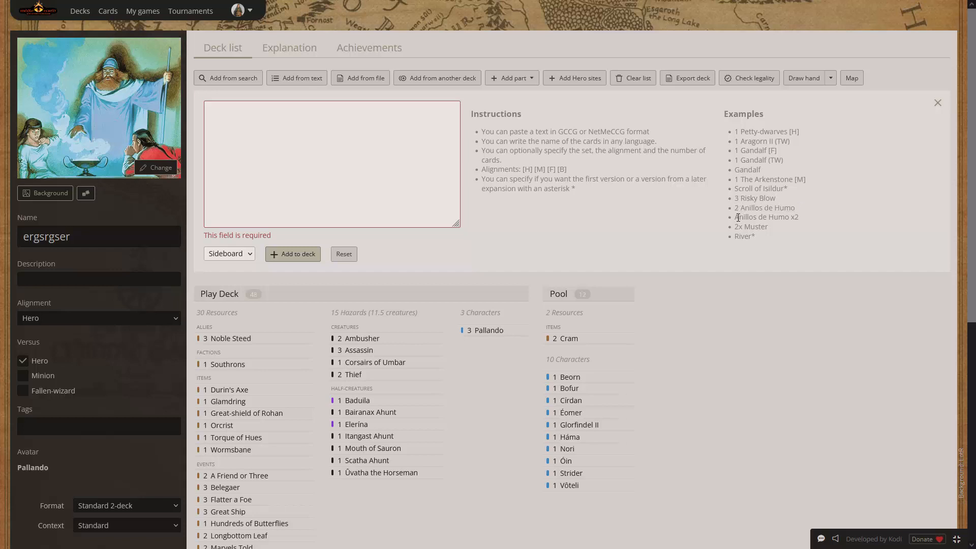
pyautogui.moveTo(738, 217); pyautogui.dragTo(773, 215)
pyautogui.click(796, 215)
pyautogui.moveTo(735, 227); pyautogui.dragTo(766, 227)
pyautogui.click(282, 136)
pyautogui.scroll(-4, 339, 171)
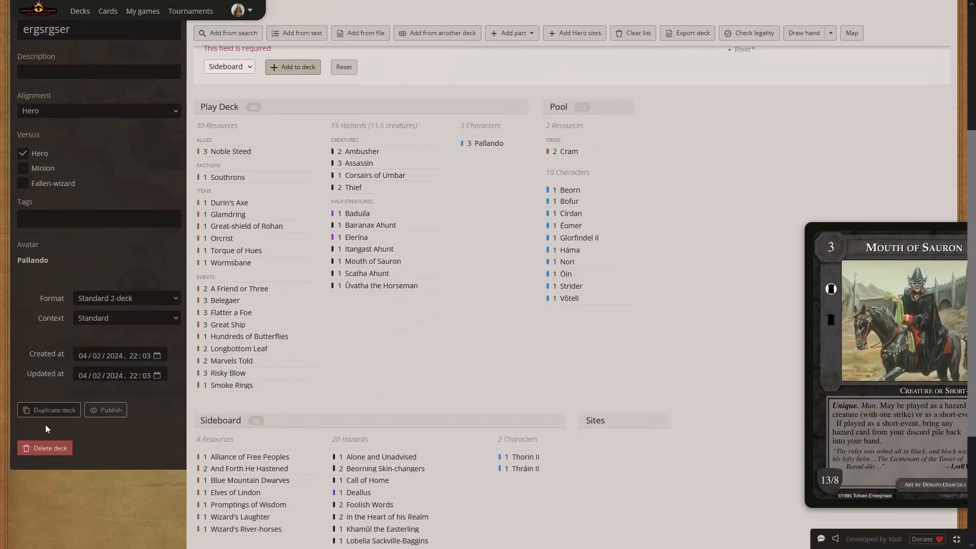
pyautogui.scroll(4, 450, 352)
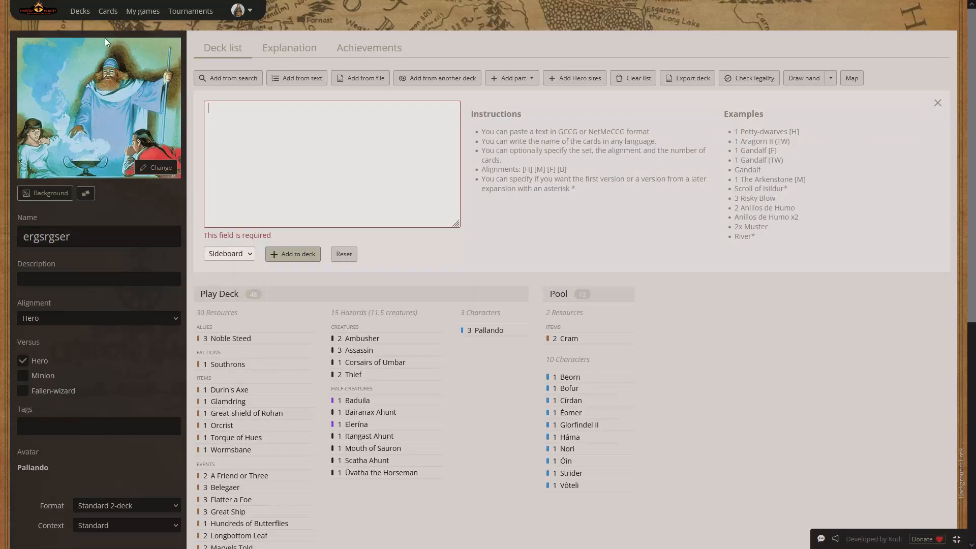
# Browse the personal deck list and the shared decks, then return to the site's home page
pyautogui.click(80, 15)
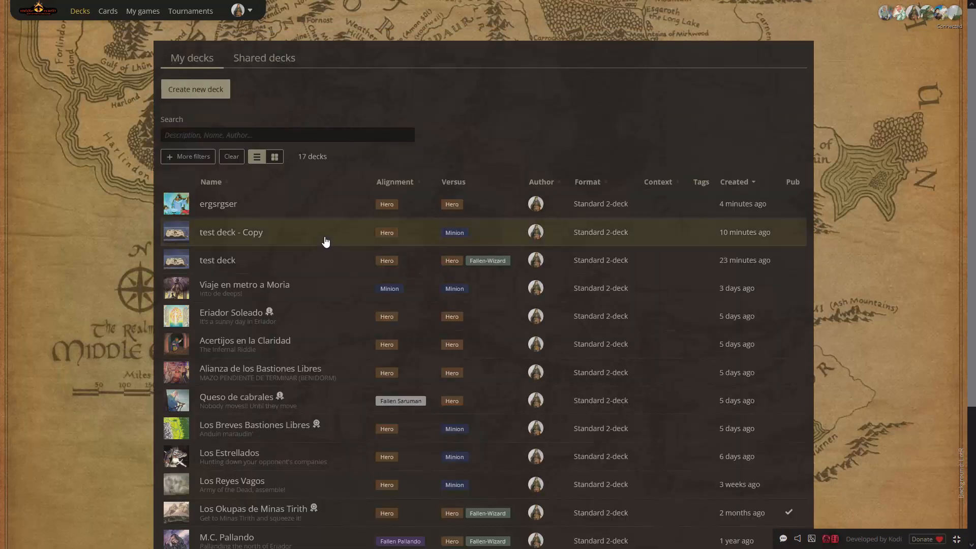
pyautogui.scroll(-3, 325, 240)
pyautogui.scroll(3, 337, 244)
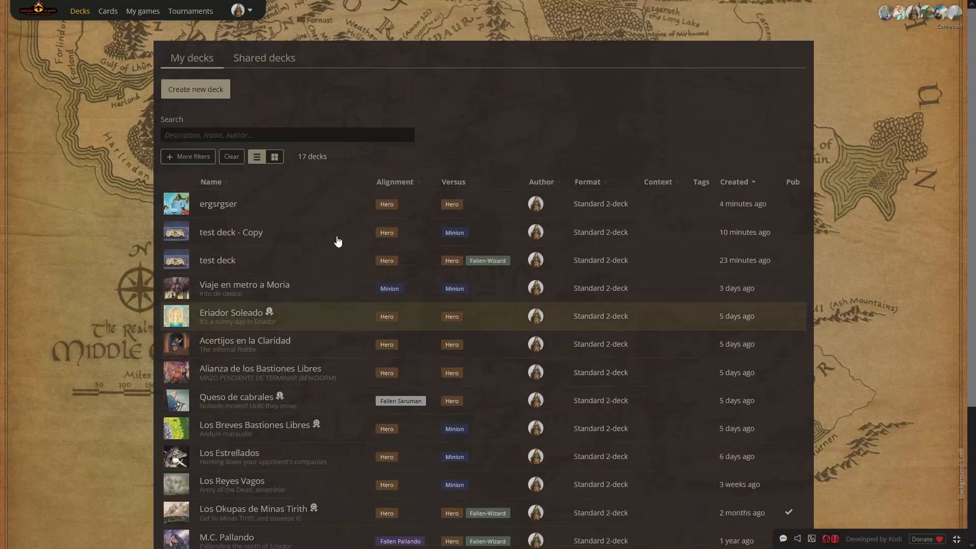
pyautogui.click(274, 64)
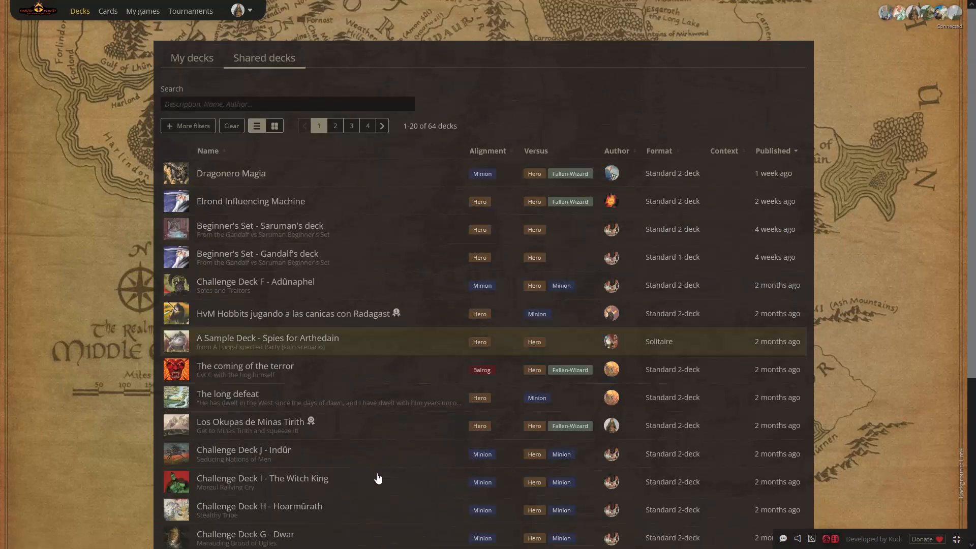
pyautogui.scroll(-4, 364, 474)
pyautogui.scroll(4, 364, 474)
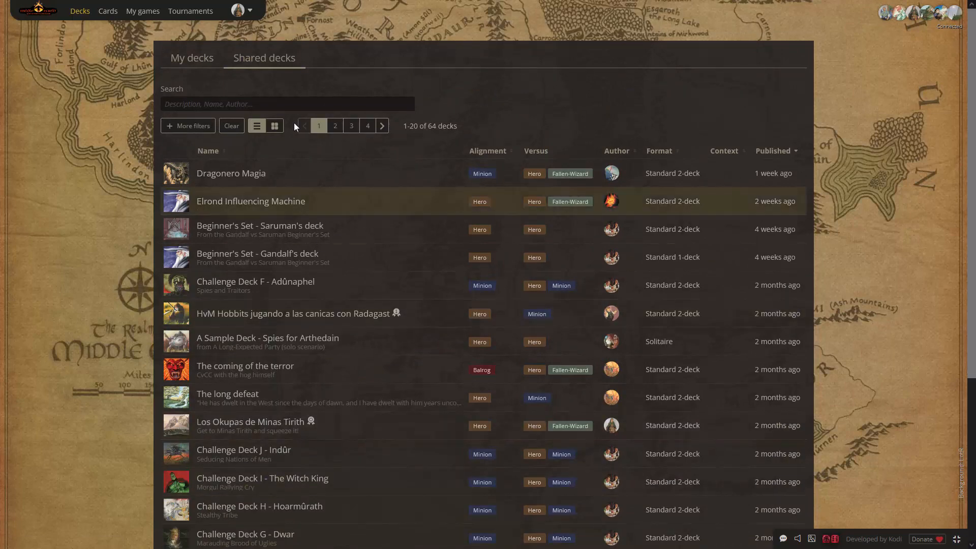
pyautogui.click(184, 55)
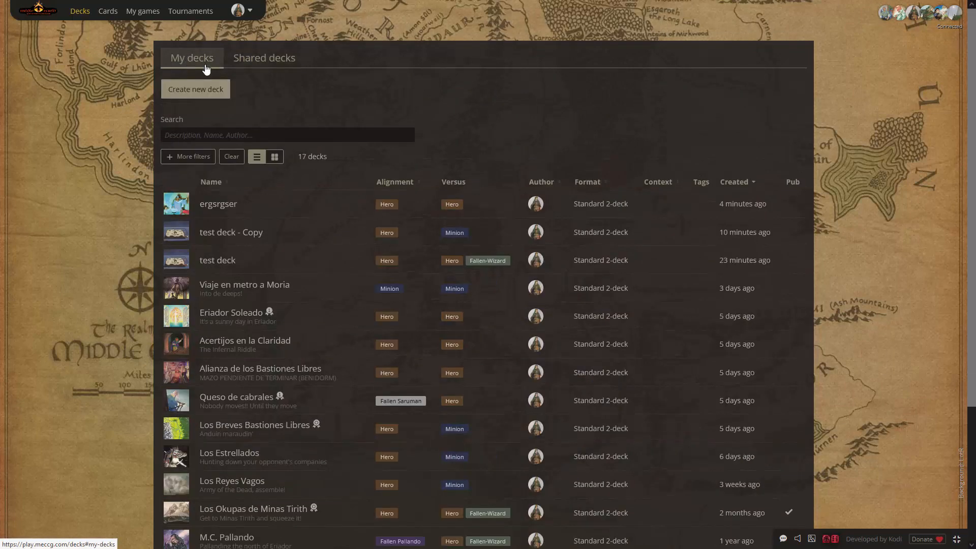
pyautogui.click(39, 14)
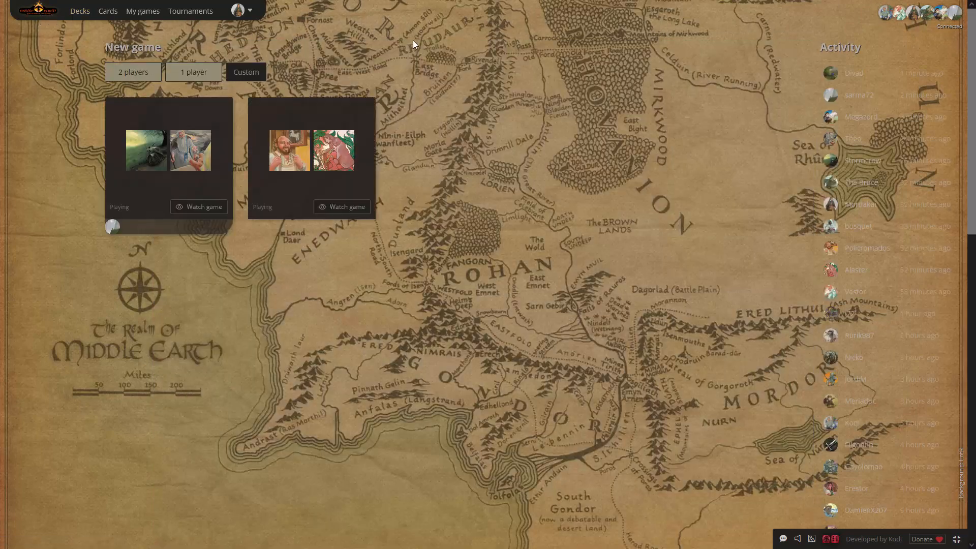